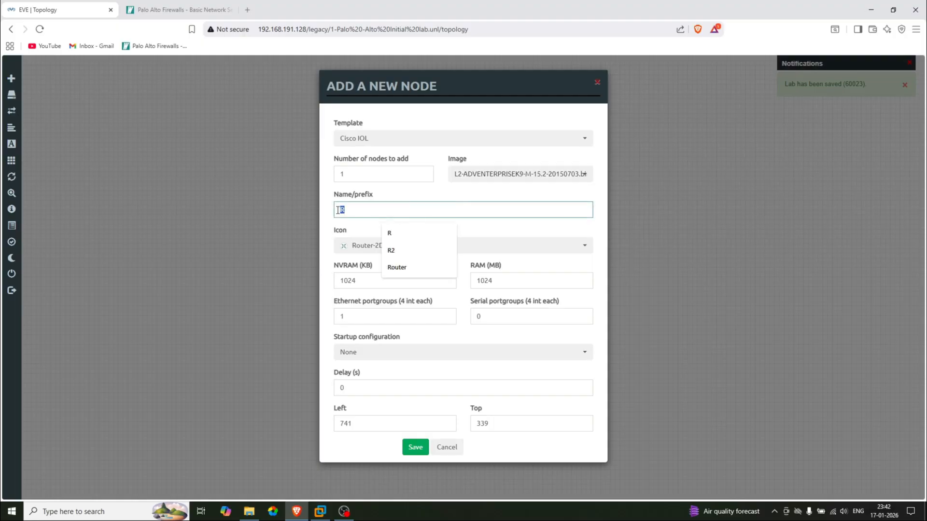
Create the Cisco IOL node named 'Switch' with the Switch L32 icon
key("BackSpace")
type("W")
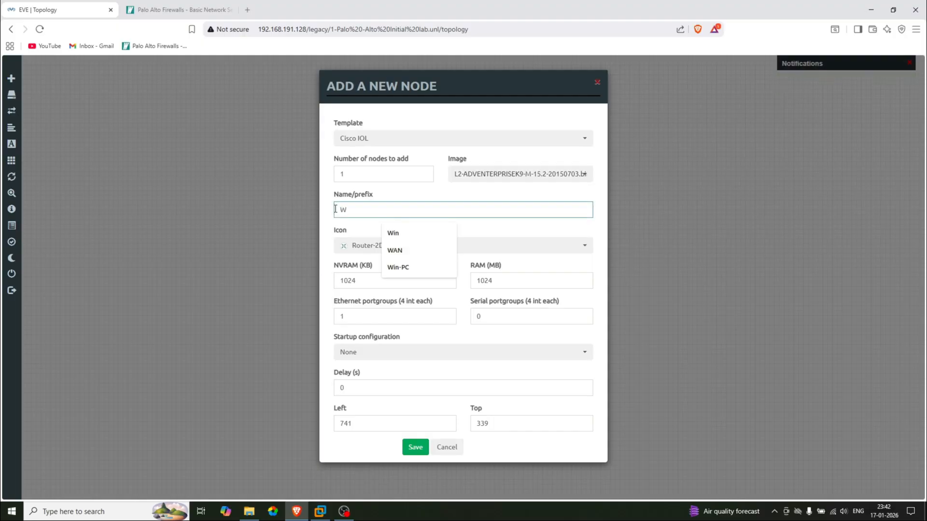
key("BackSpace")
type("Switch")
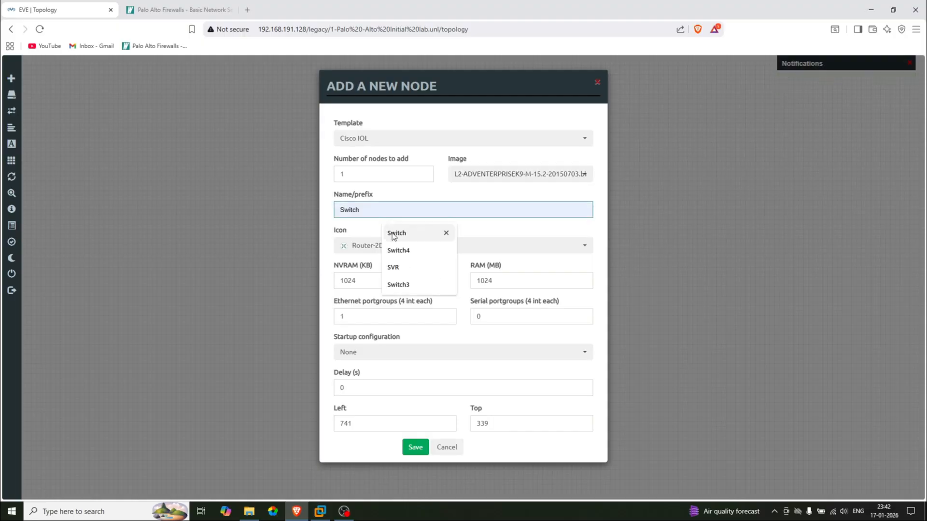
left_click(392, 234)
left_click(386, 247)
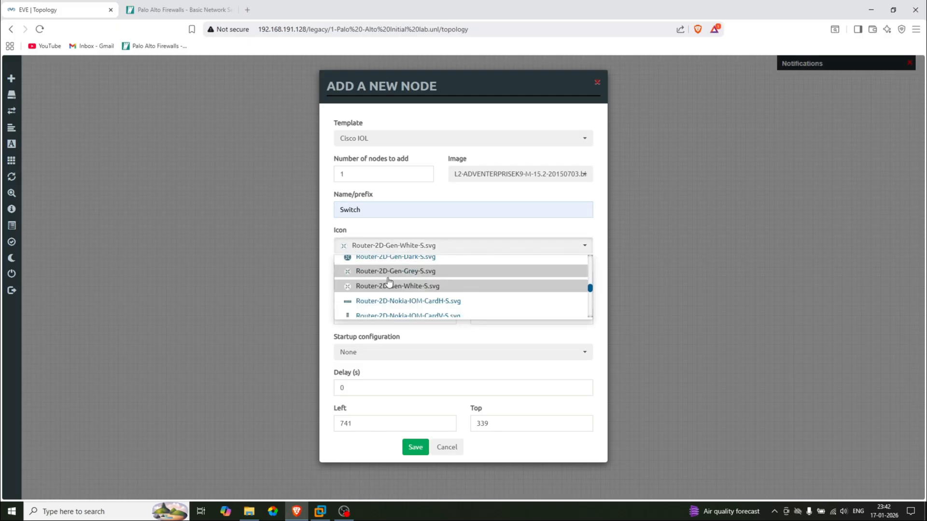
scroll(389, 283, "down", 5)
scroll(389, 282, "down", 5)
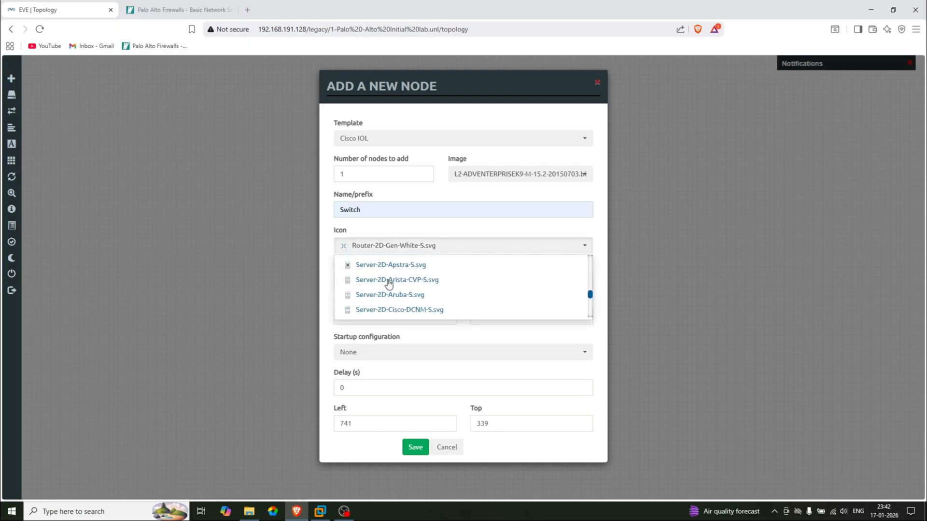
scroll(389, 283, "down", 4)
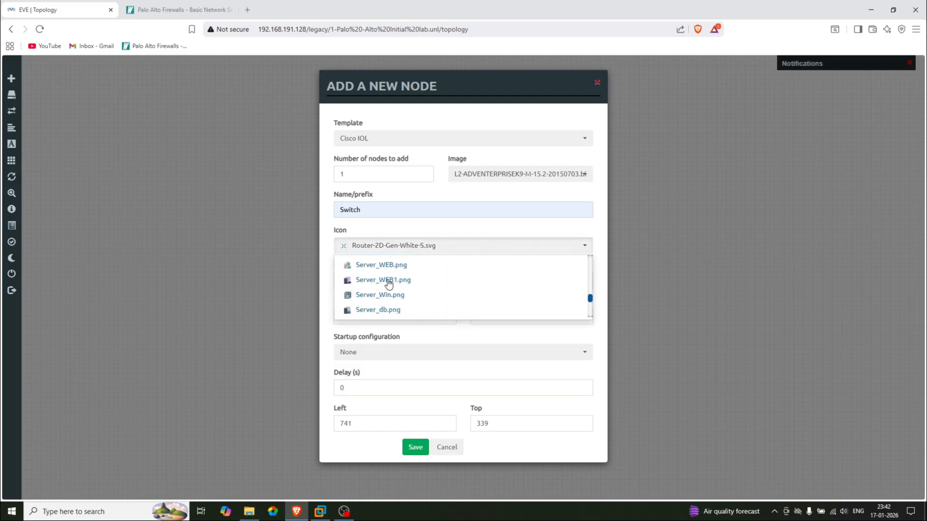
left_click(389, 280)
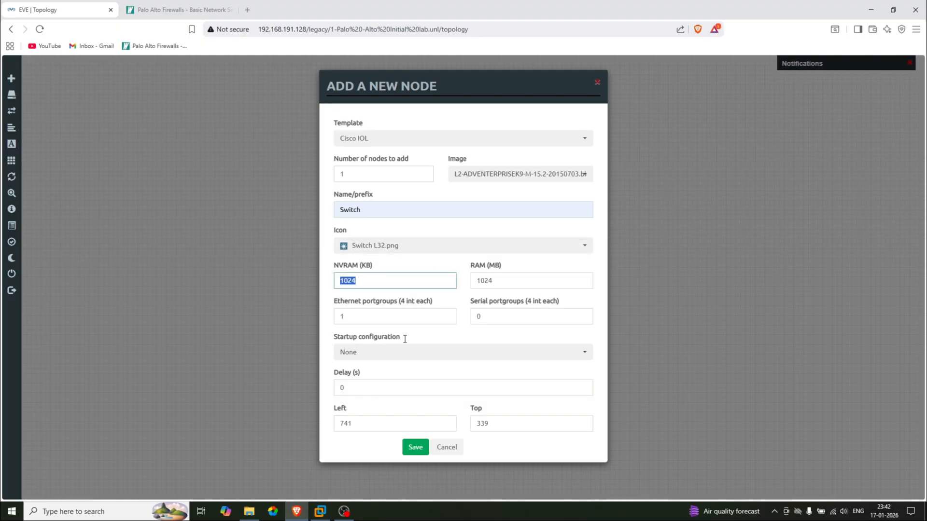
left_click(416, 447)
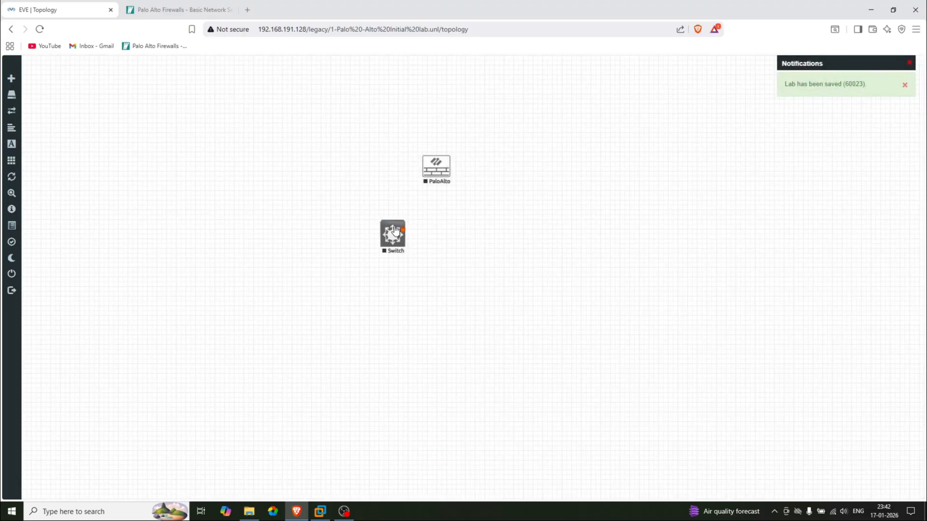
Position Switch left of PaloAlto and link Switch e0/0 to PaloAlto eth1/1
left_click_drag(395, 230, 232, 174)
left_click_drag(436, 172, 465, 171)
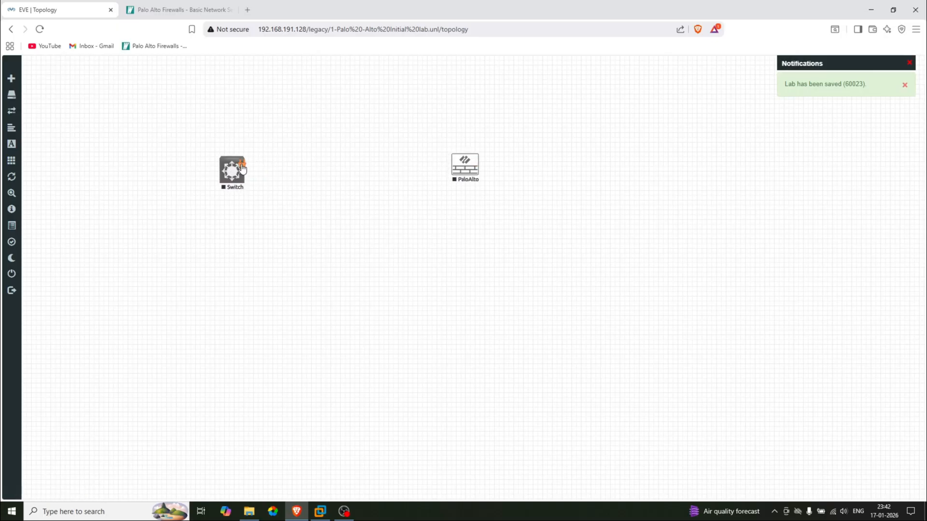
left_click_drag(244, 166, 451, 167)
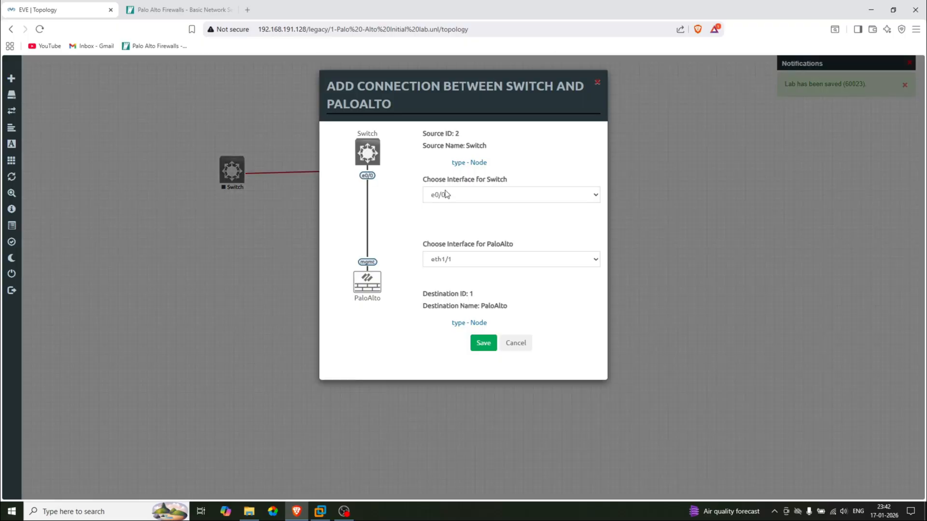
left_click(485, 343)
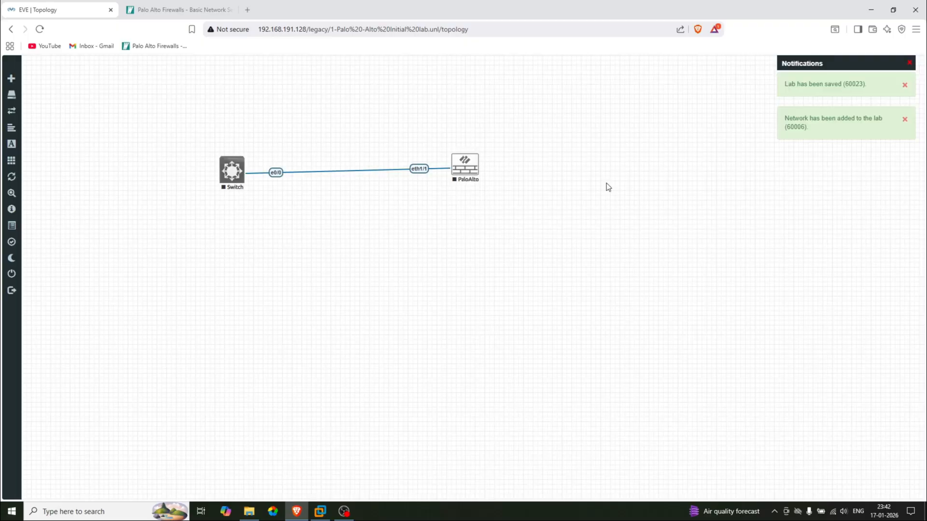
right_click(606, 184)
Start a new network named 'Internet' with type Management(Cloud0)
left_click(636, 217)
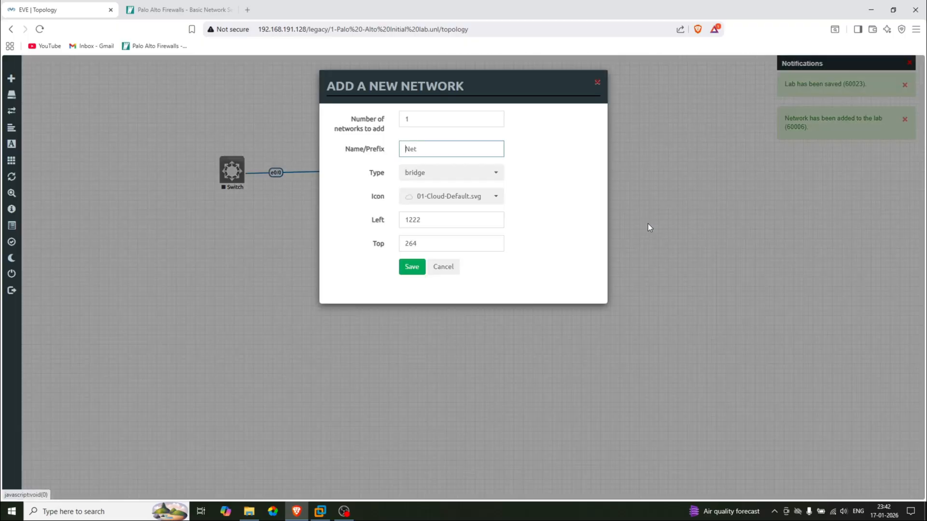
left_click(453, 148)
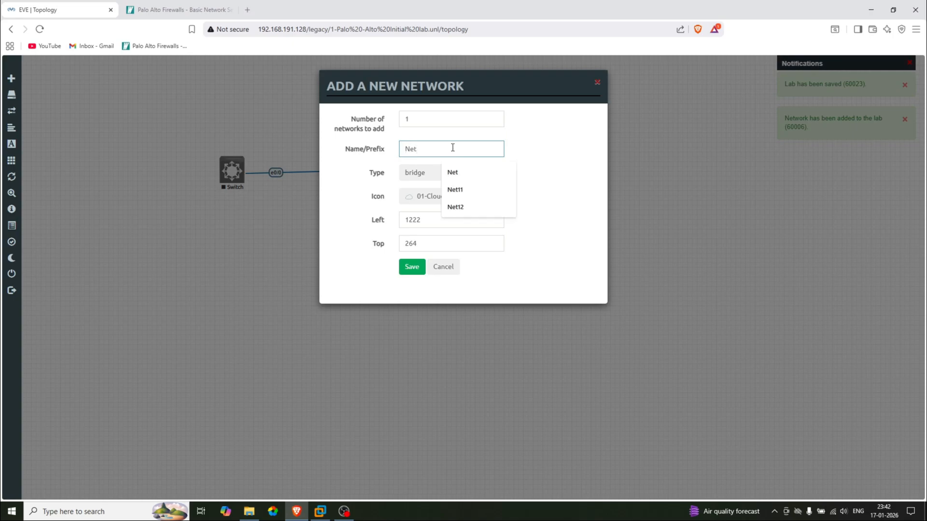
key("BackSpace")
key("BackSpace")
key("BackSpace")
type("Ine")
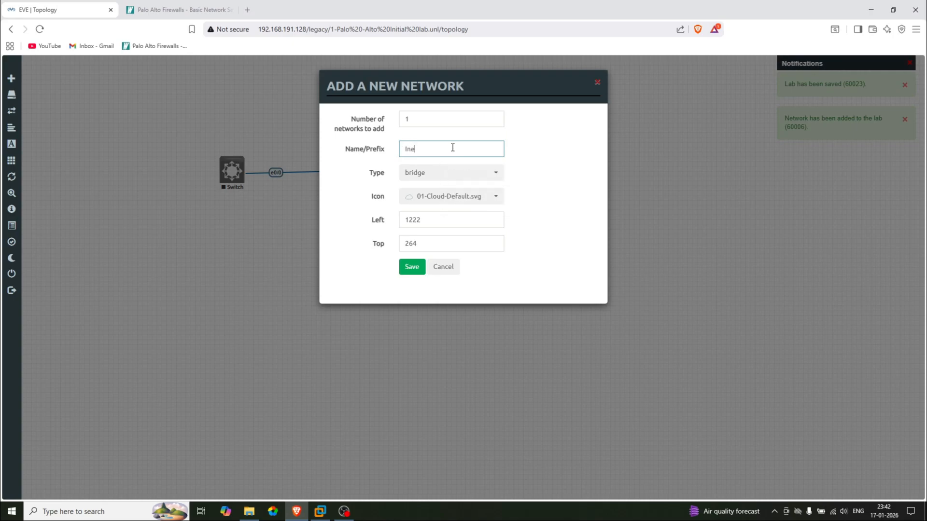
key("BackSpace")
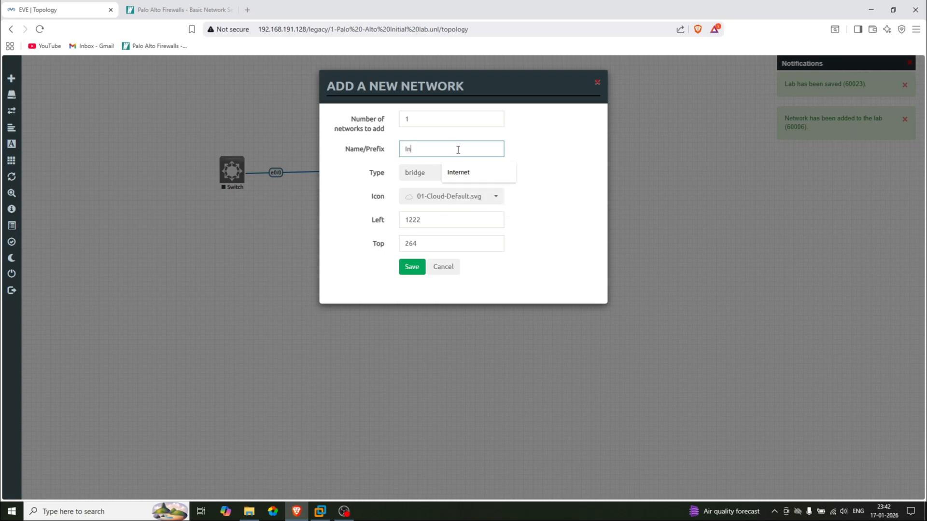
left_click(476, 172)
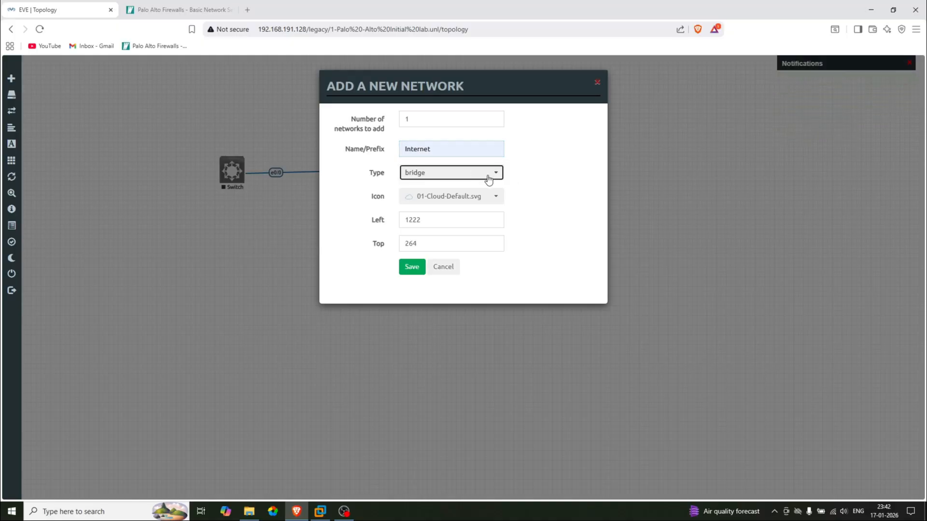
left_click(488, 177)
left_click(452, 226)
Give Internet the Globe-2D-Green icon, place it right of PaloAlto, and link it to eth1/2
left_click(458, 199)
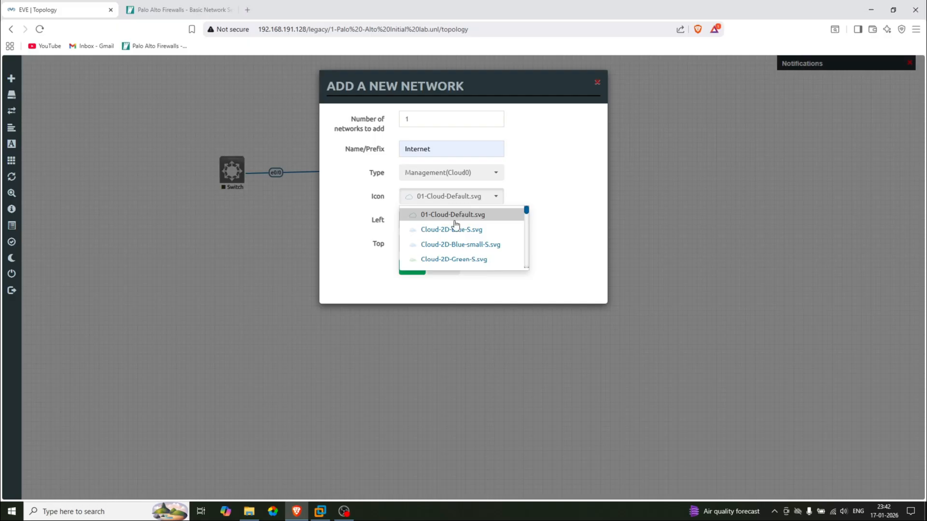
scroll(454, 237, "down", 3)
scroll(452, 239, "down", 3)
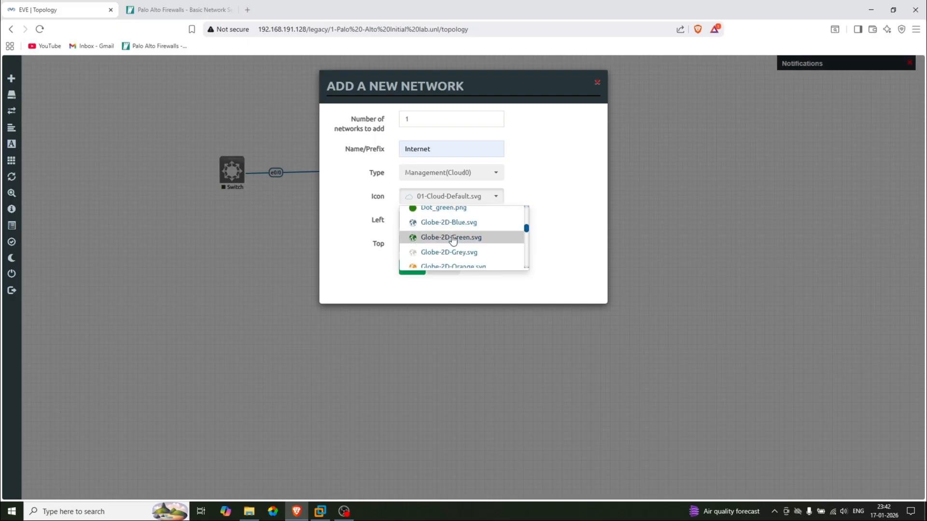
left_click(453, 236)
left_click(419, 272)
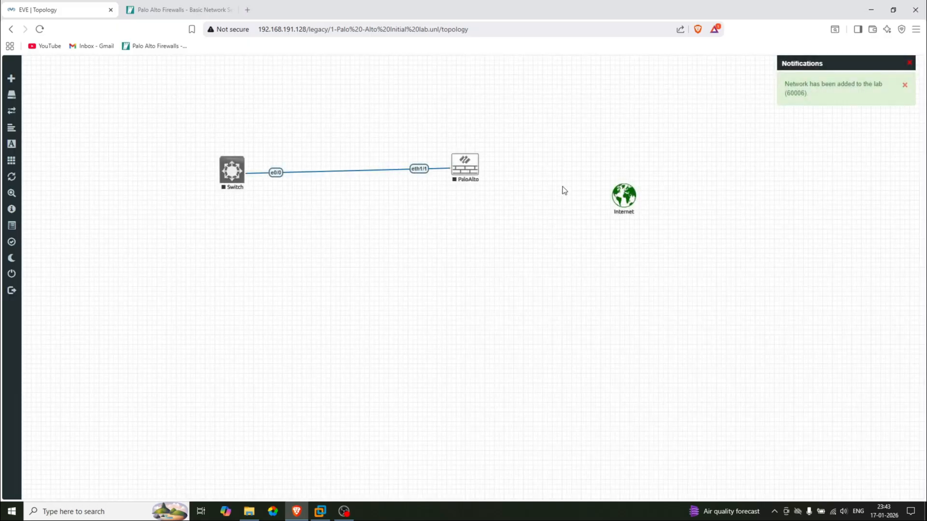
left_click_drag(625, 201, 474, 169)
left_click(490, 292)
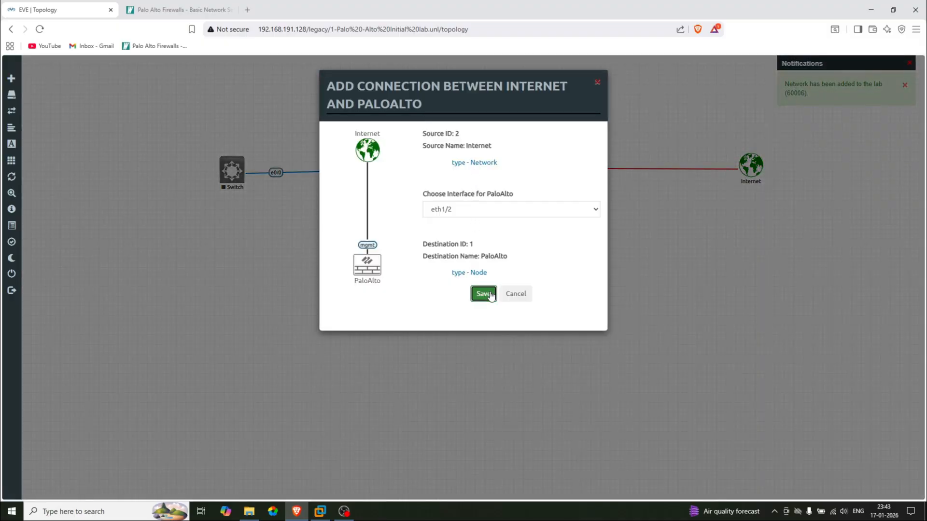
Add a Management(Cloud0) network named 'MGMT' with the desktop PC icon
right_click(474, 235)
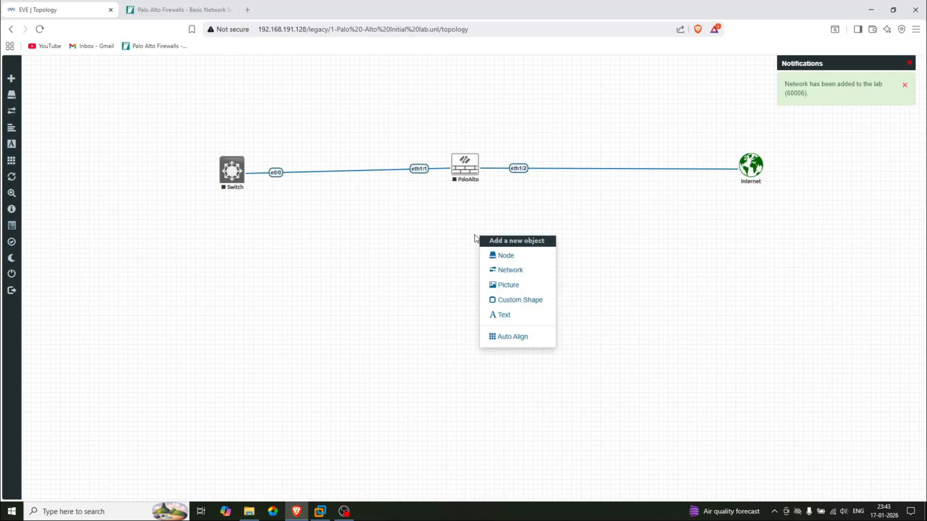
left_click(510, 272)
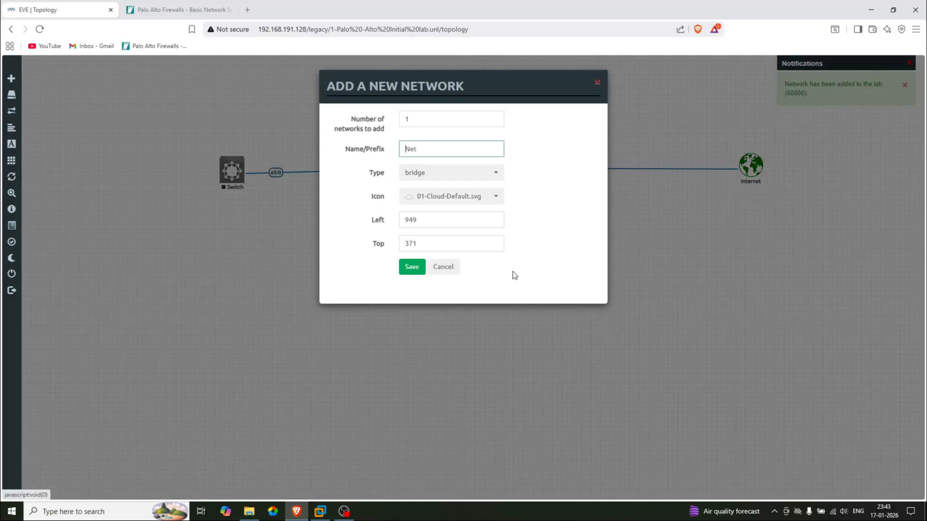
left_click(480, 174)
left_click(459, 227)
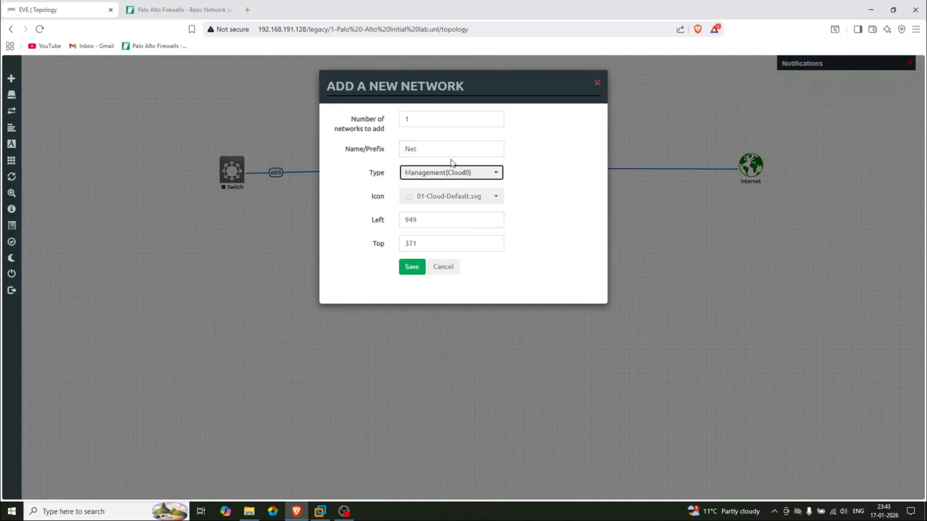
left_click(443, 149)
left_click_drag(443, 149, 391, 150)
type("MGMT")
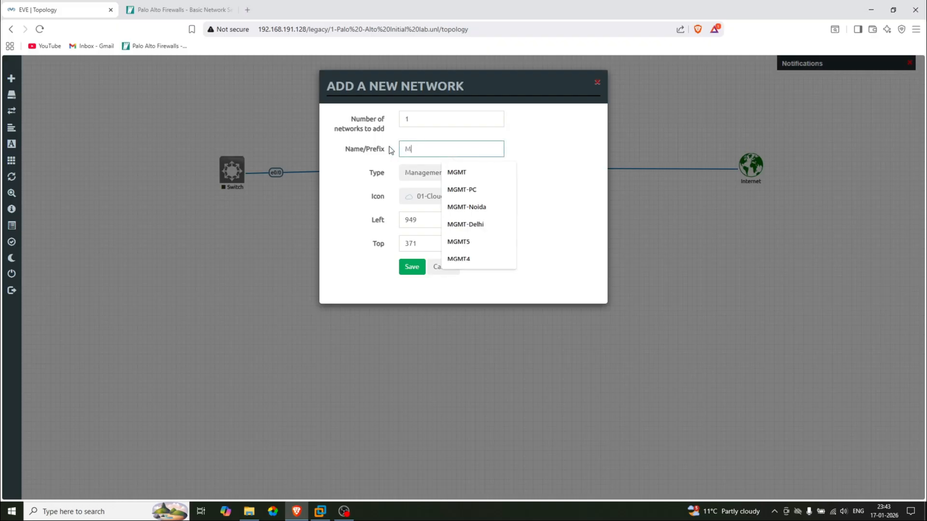
left_click(476, 177)
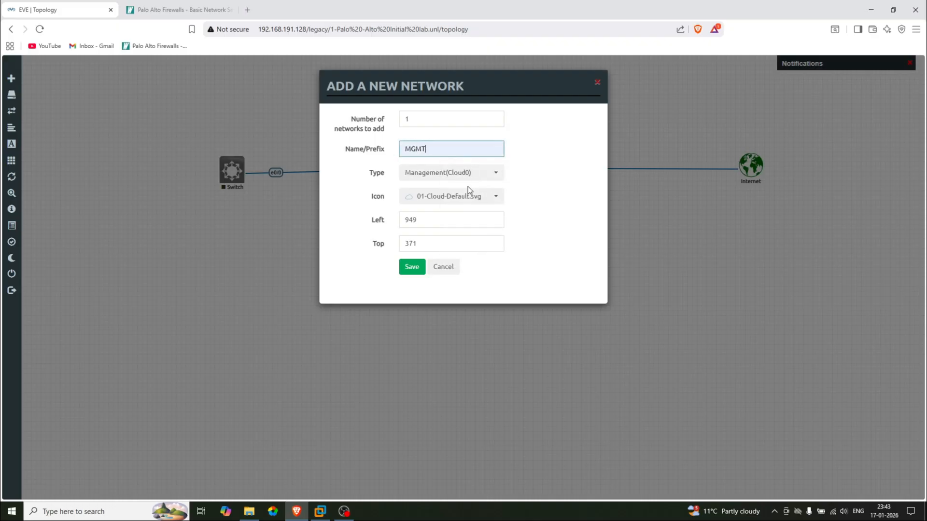
left_click(469, 198)
scroll(454, 236, "down", 2)
scroll(452, 238, "down", 5)
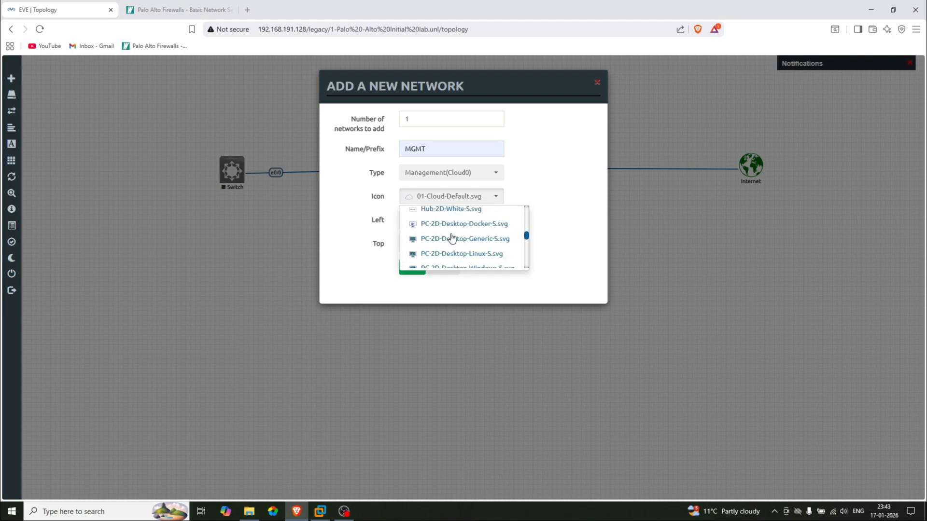
left_click(447, 239)
left_click(413, 268)
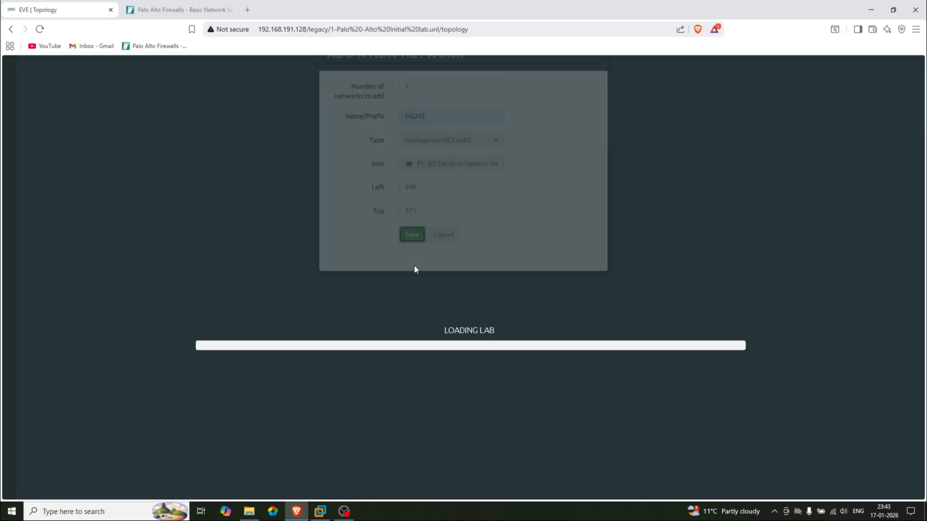
Place MGMT below PaloAlto and link it to PaloAlto's mgmt interface
left_click_drag(495, 248, 467, 178)
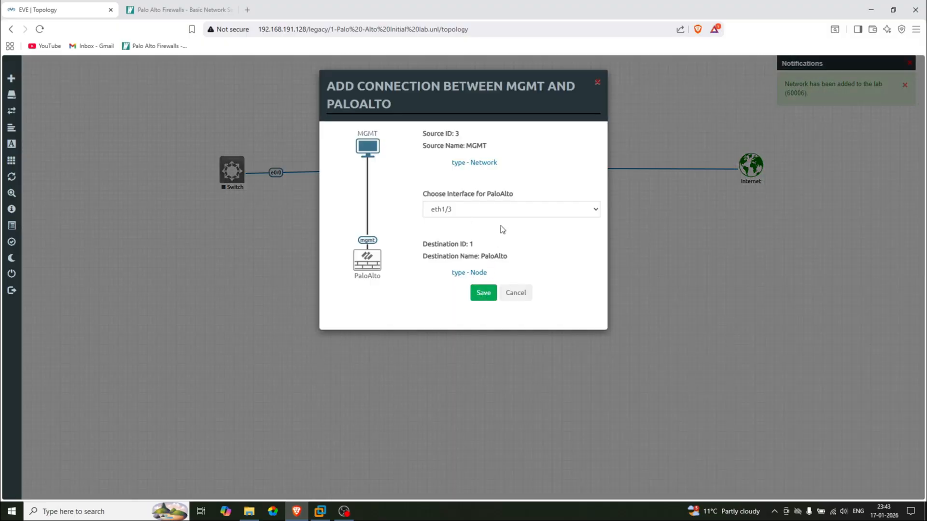
left_click(502, 212)
left_click(461, 259)
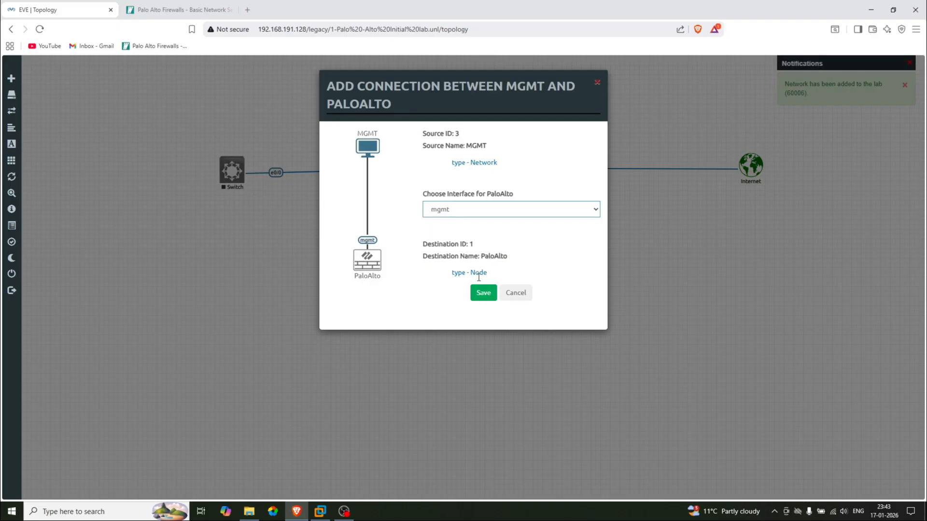
left_click(480, 295)
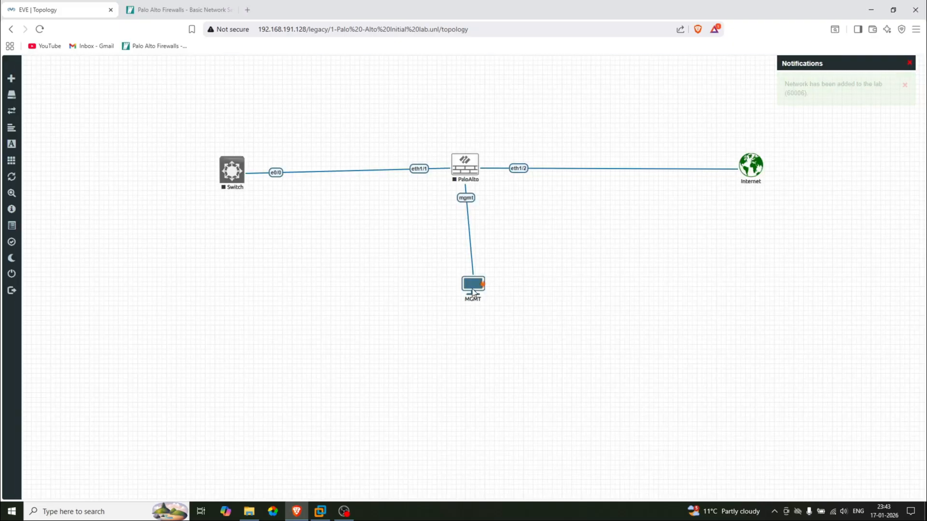
left_click_drag(470, 290, 469, 291)
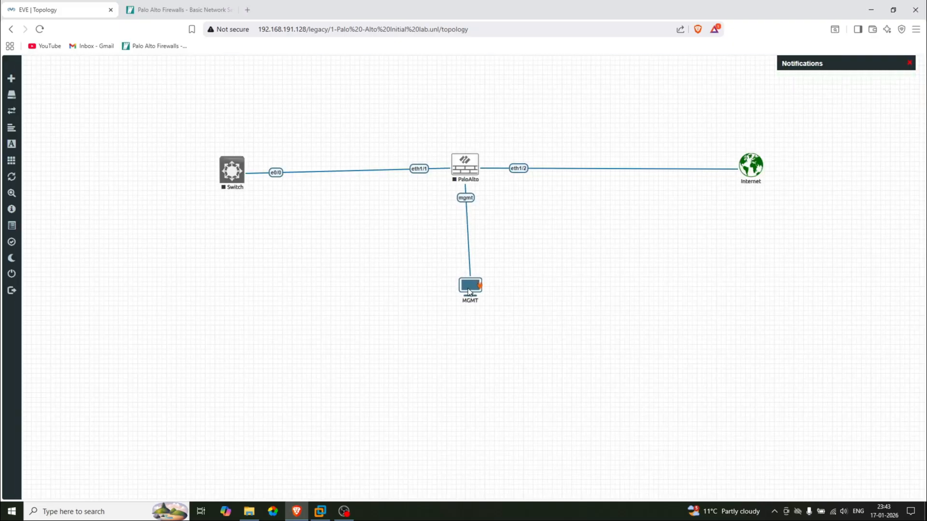
Start the PaloAlto firewall node
right_click(211, 237)
right_click(471, 170)
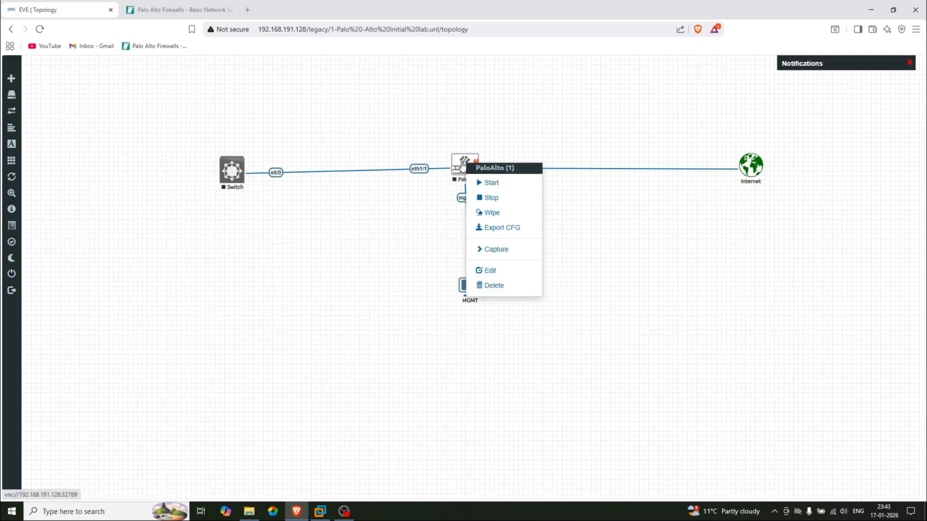
left_click(492, 184)
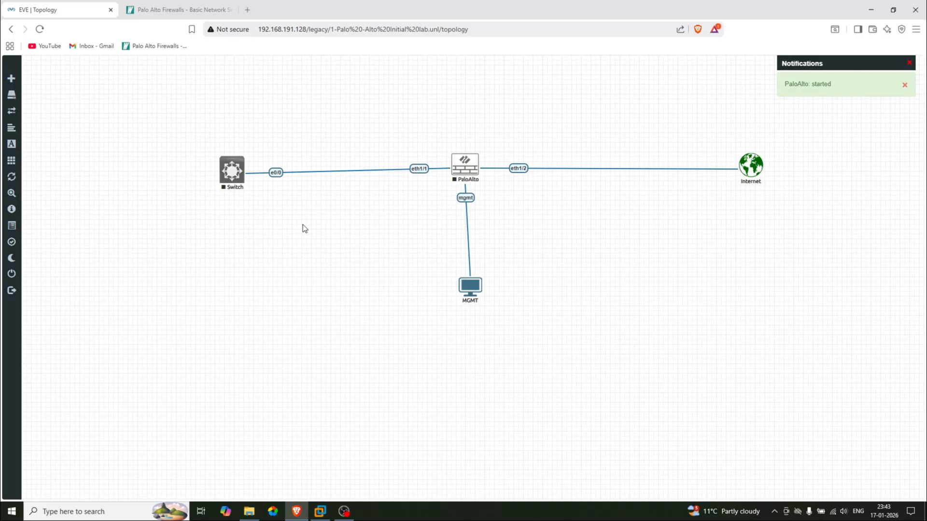
Add a Virtual PC (VPCS) node named VPC to the lab
right_click(187, 252)
left_click(222, 271)
left_click(393, 131)
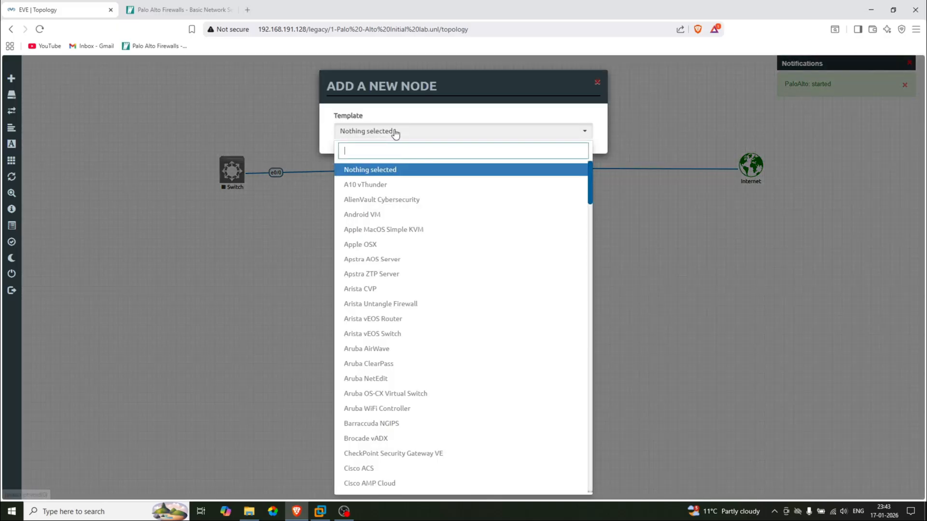
type("VP")
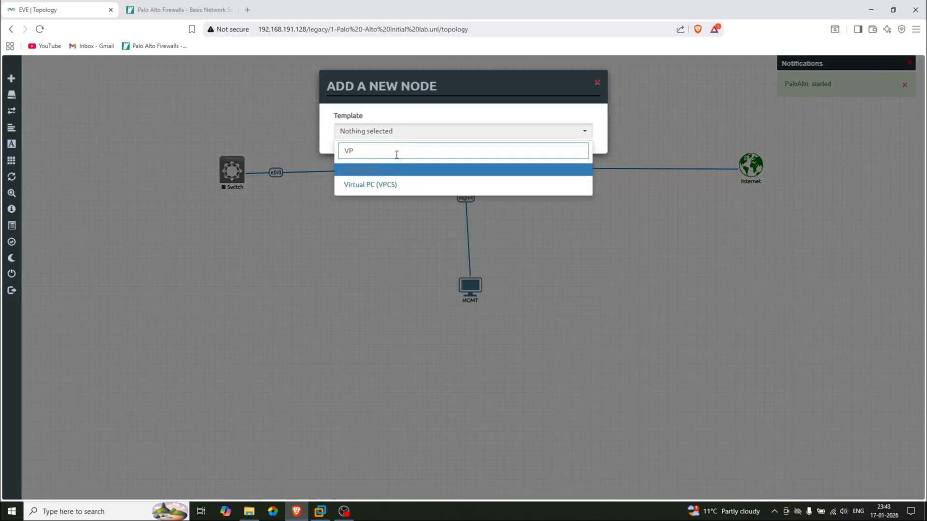
left_click(389, 187)
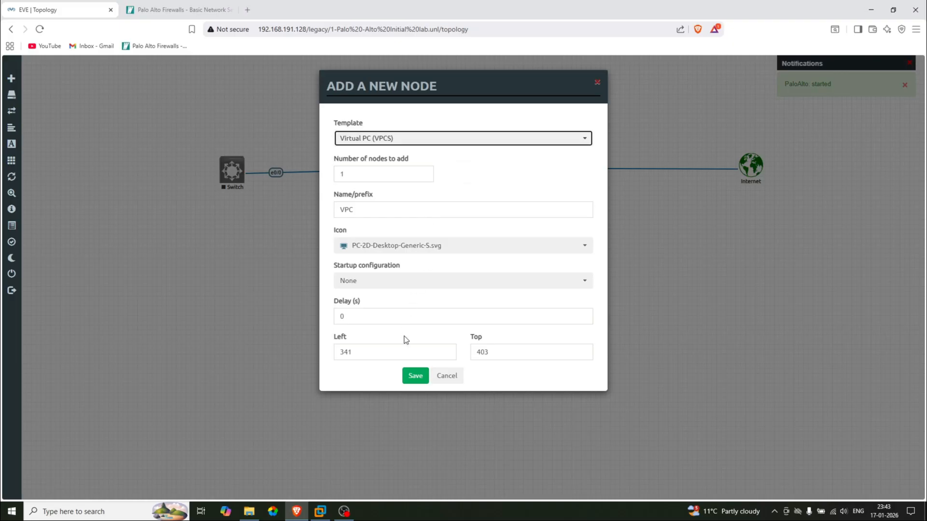
left_click(415, 375)
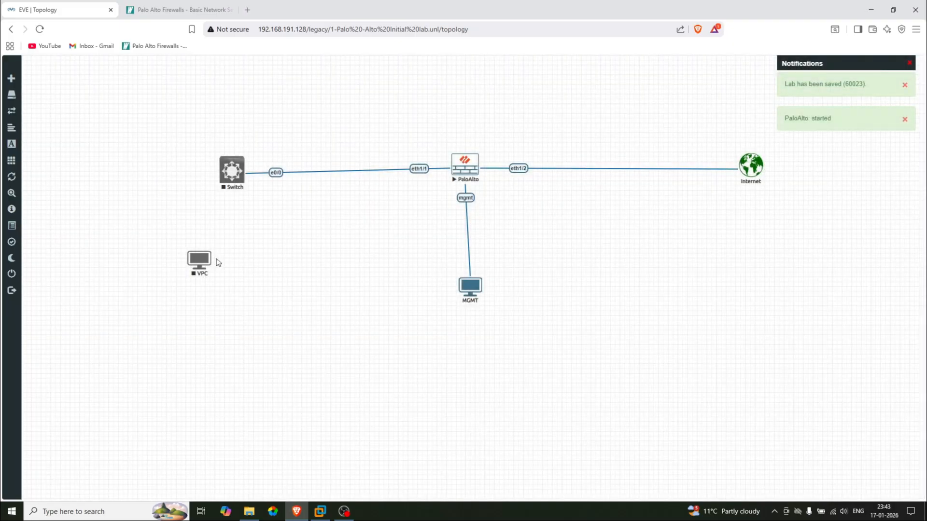
Link VPC eth0 to Switch e0/1
left_click_drag(208, 262, 230, 173)
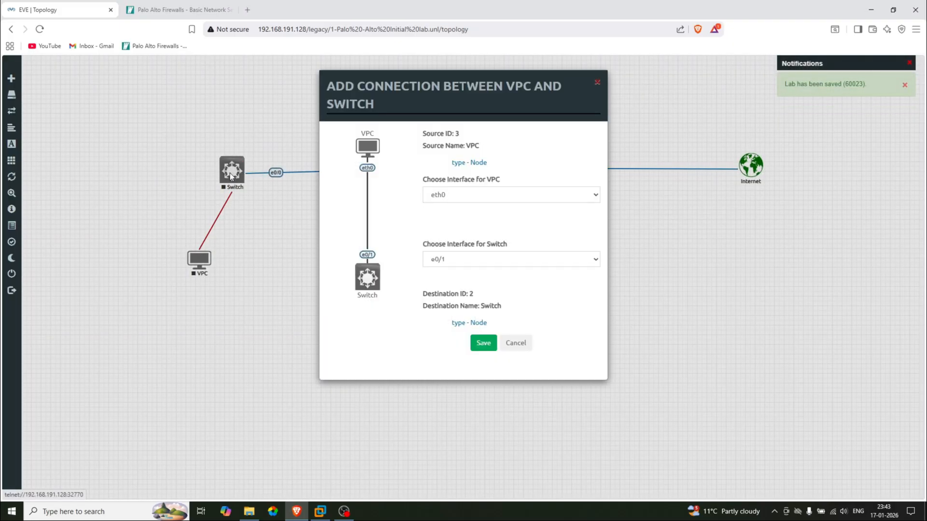
left_click(483, 343)
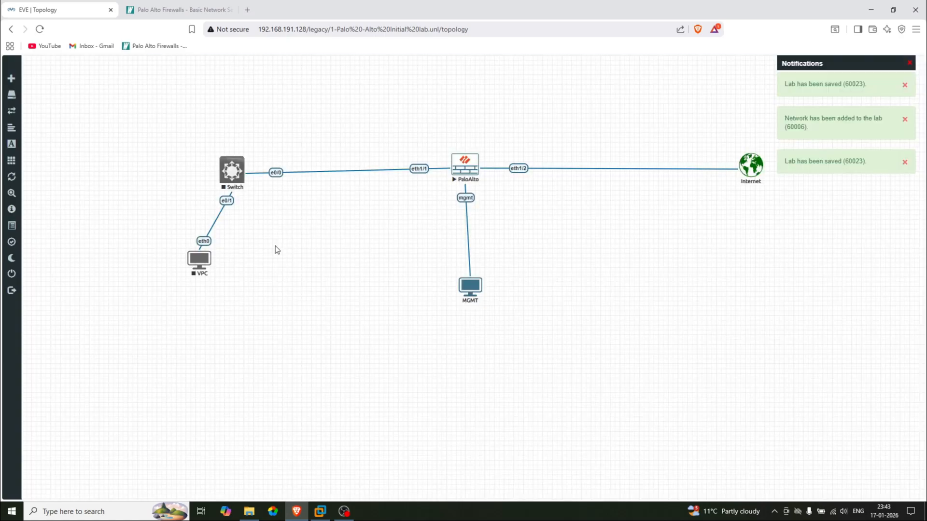
right_click(276, 248)
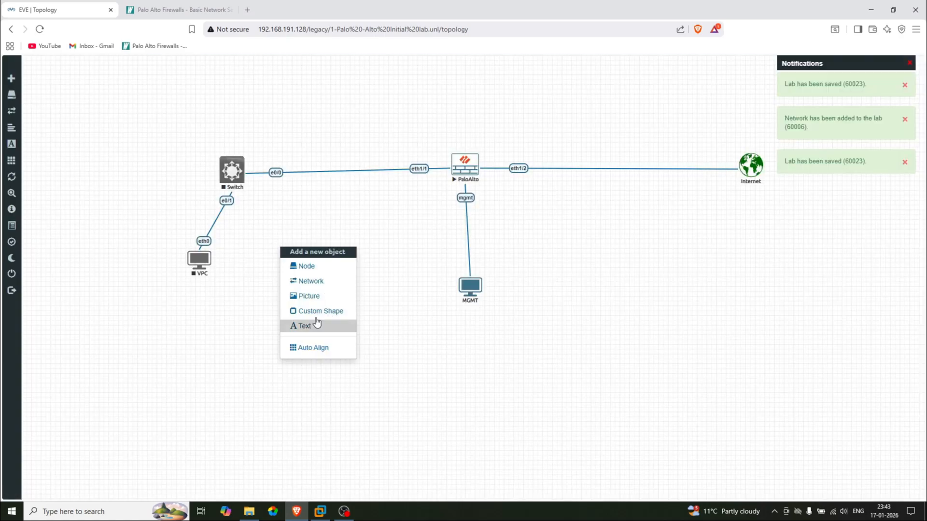
Add a Windows-template node named Win using the win-8.1-x64-ENT image
left_click(315, 267)
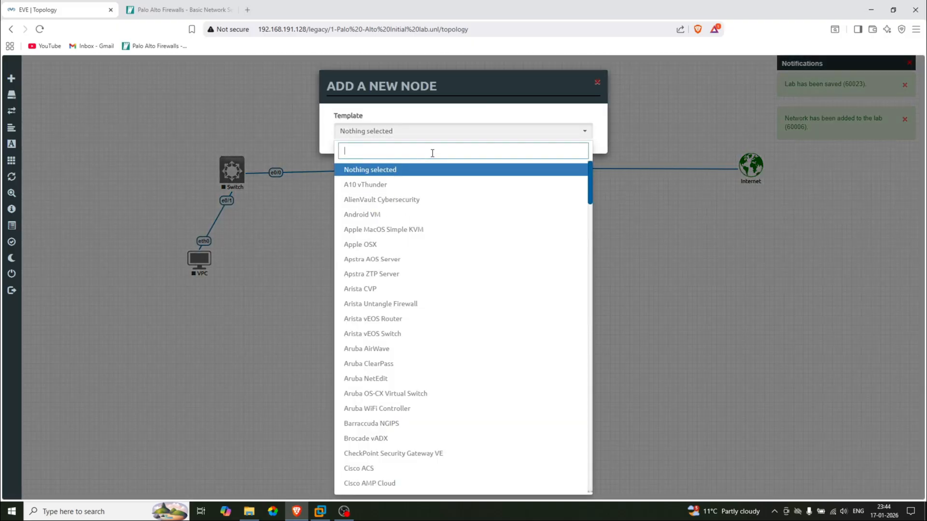
type("WA")
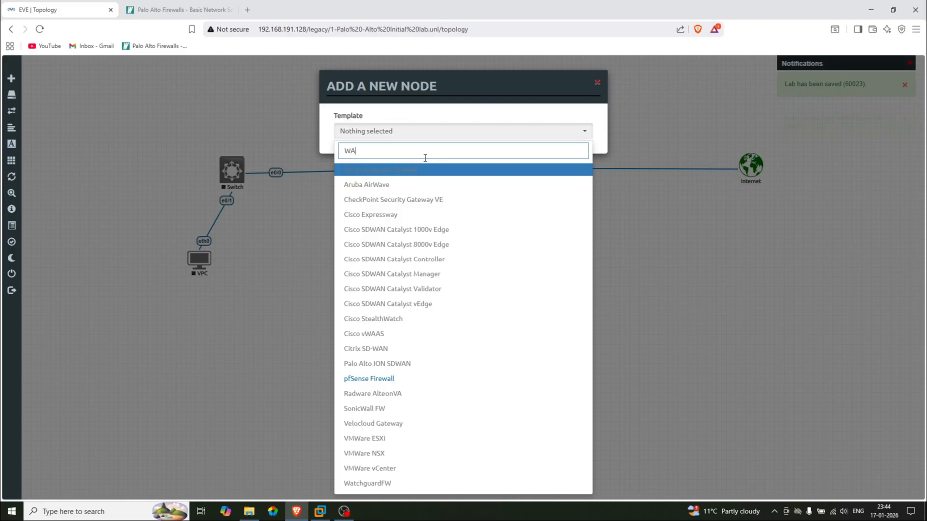
key("BackSpace")
type("i")
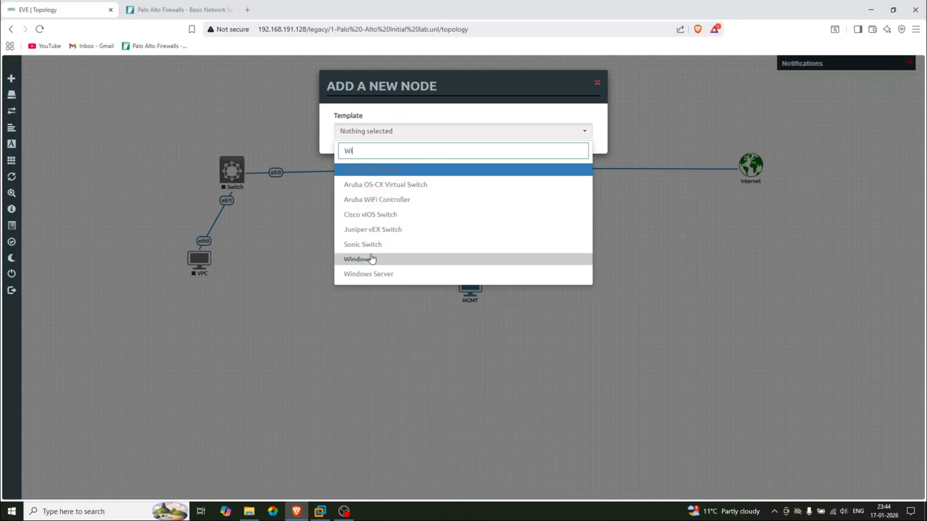
left_click(370, 260)
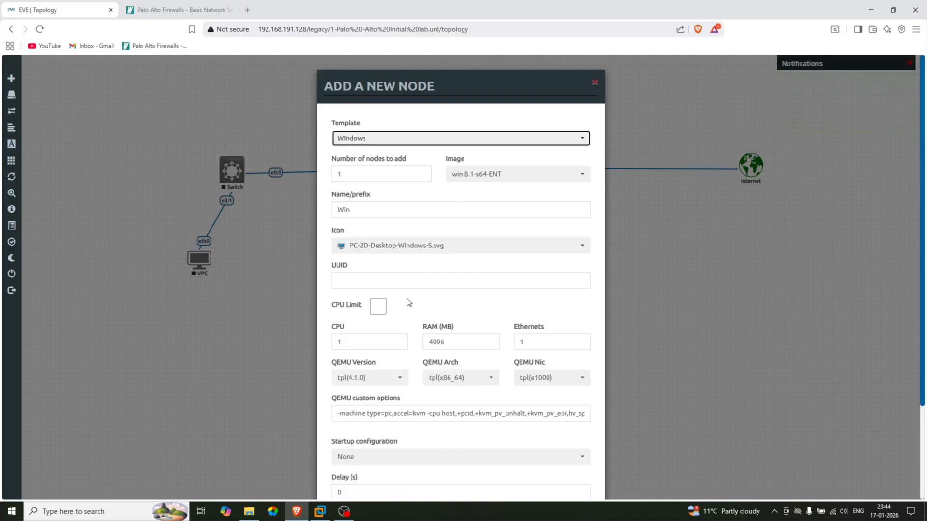
scroll(406, 299, "down", 3)
left_click(411, 468)
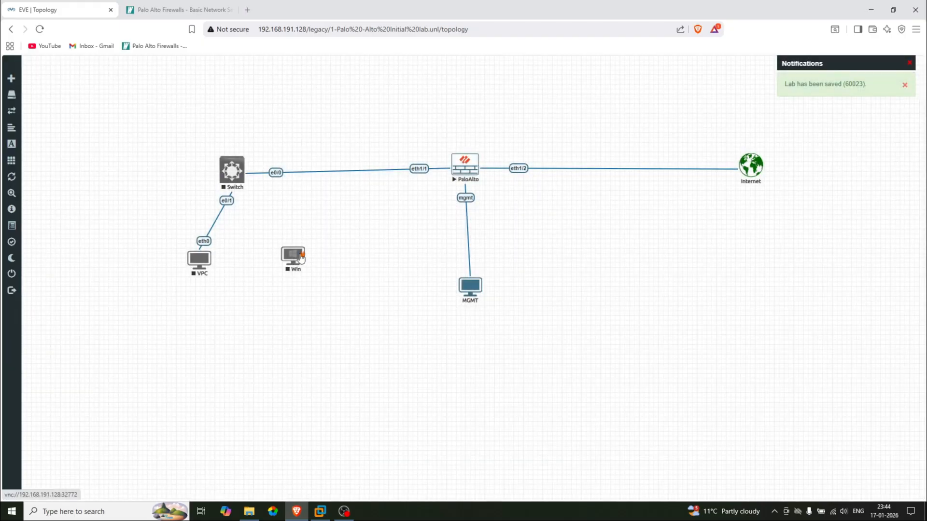
Link Win e0 to Switch e0/2, then start the Win and VPC nodes
left_click_drag(300, 257, 231, 173)
left_click(482, 344)
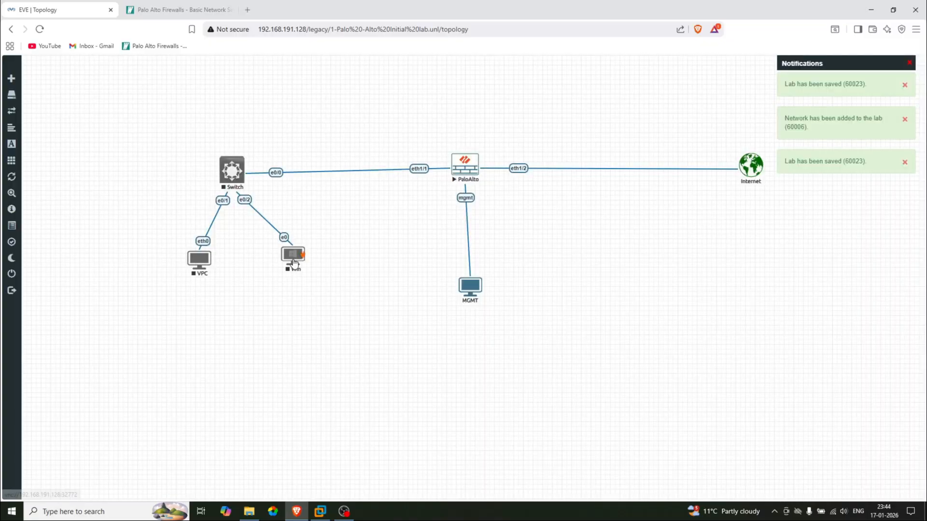
right_click(296, 257)
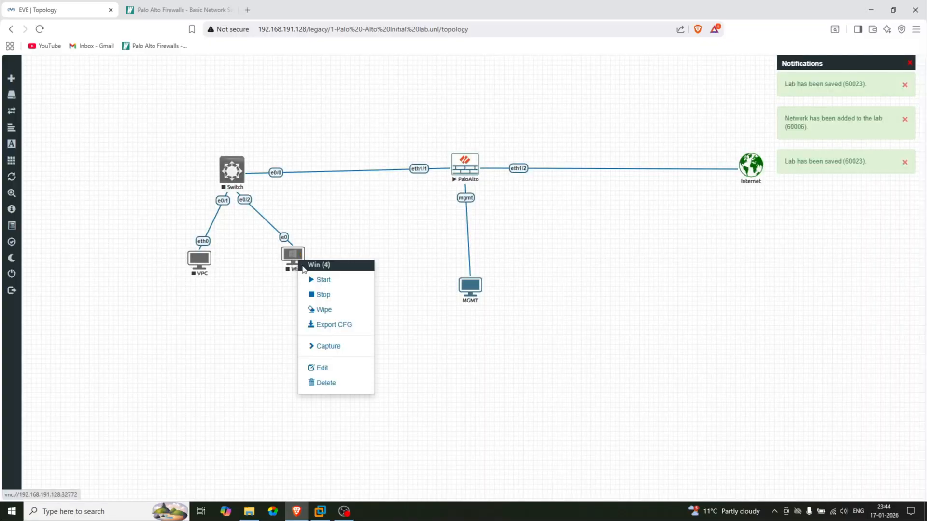
left_click(321, 280)
right_click(207, 264)
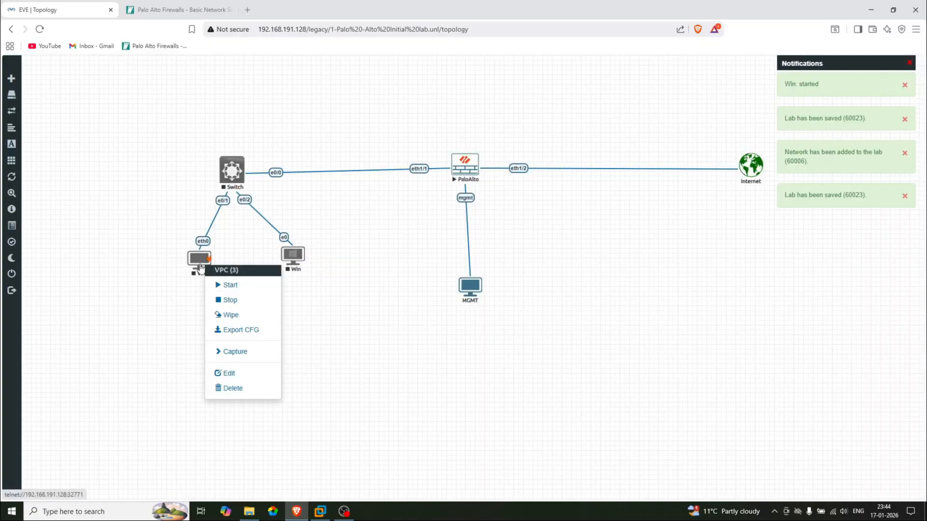
left_click(233, 286)
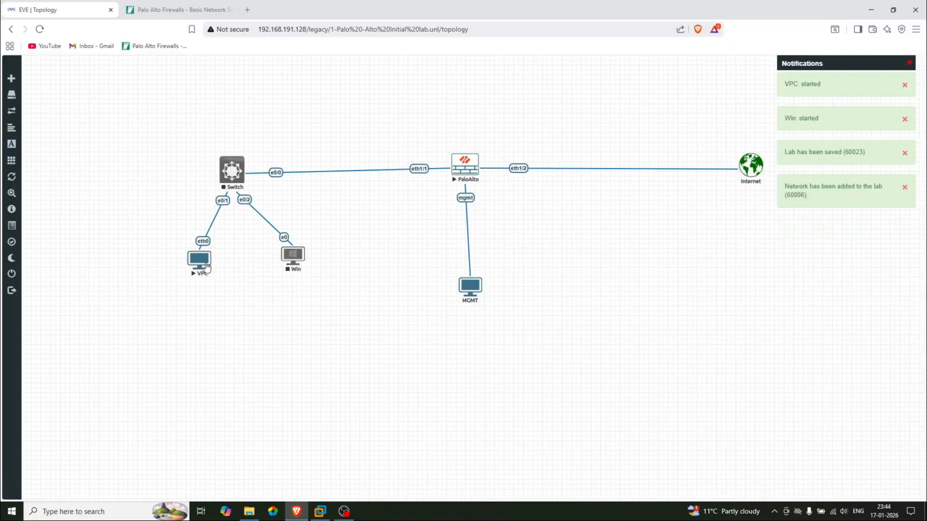
Rearrange the VPC and Win nodes beneath the Switch
left_click_drag(202, 265, 146, 264)
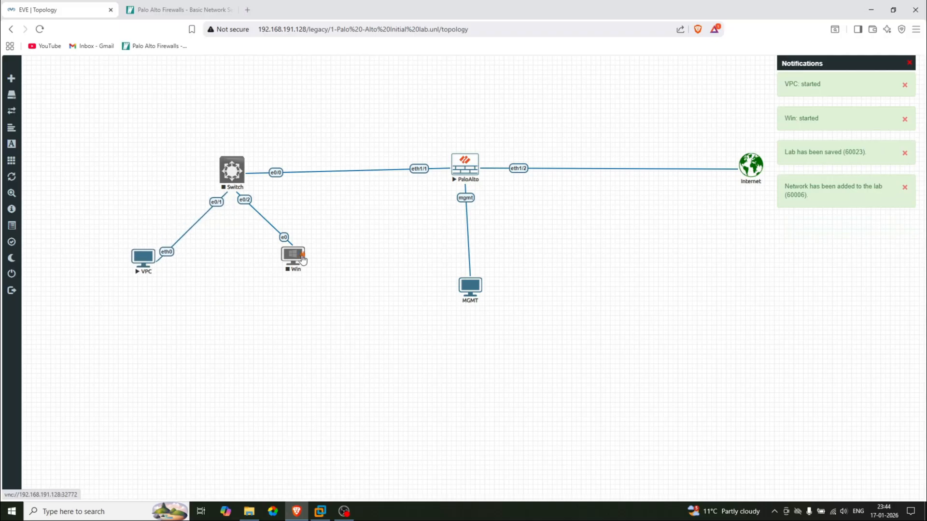
mouse_move(289, 257)
left_mouse_down()
mouse_move(258, 272)
mouse_move(278, 266)
left_mouse_up()
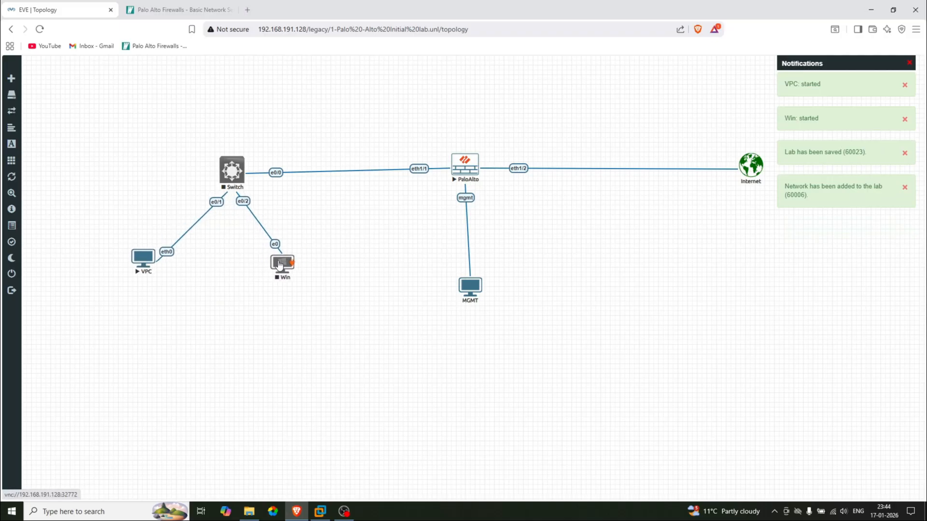
right_click(283, 263)
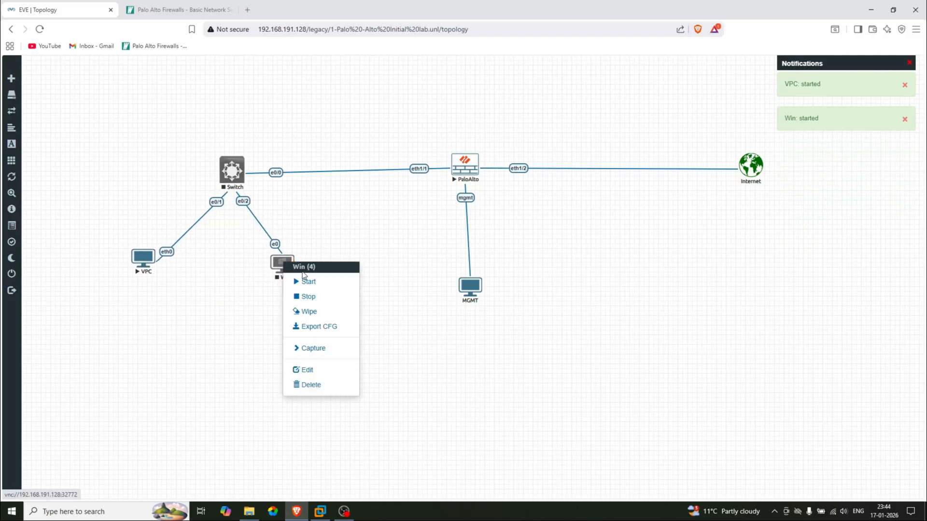
left_click(352, 230)
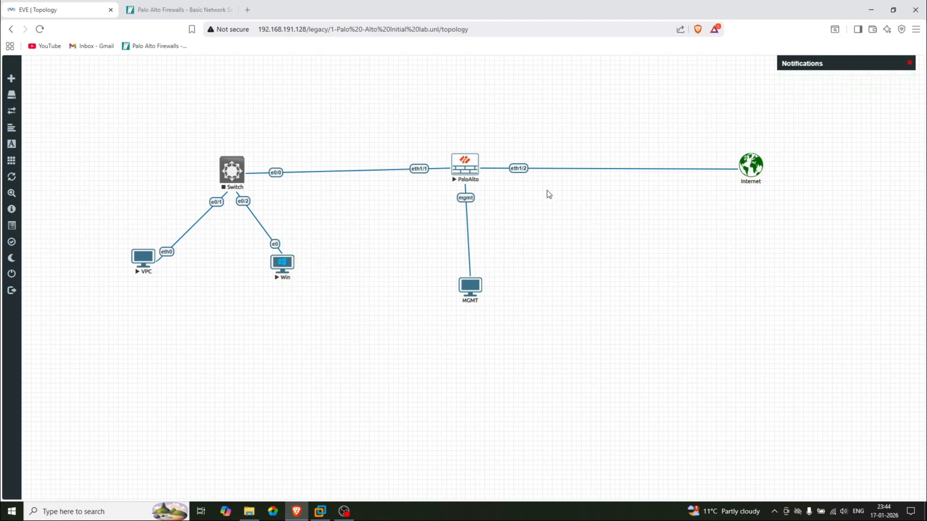
Add a 'LAN' text label in bold red at font size 30
right_click(611, 242)
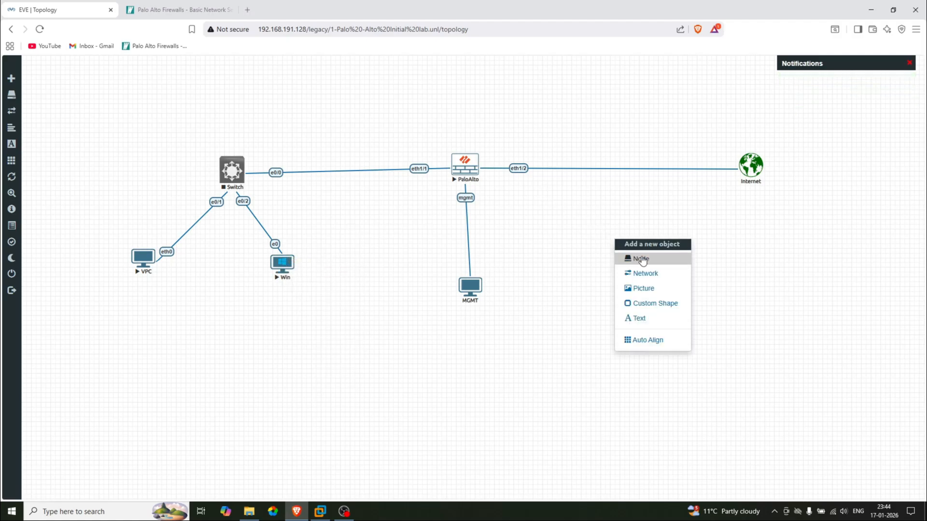
left_click(644, 319)
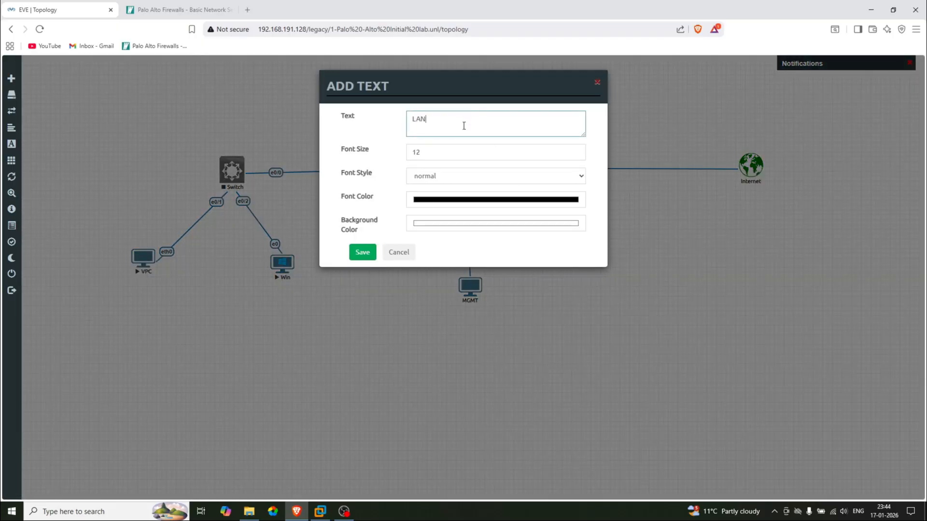
left_click(470, 152)
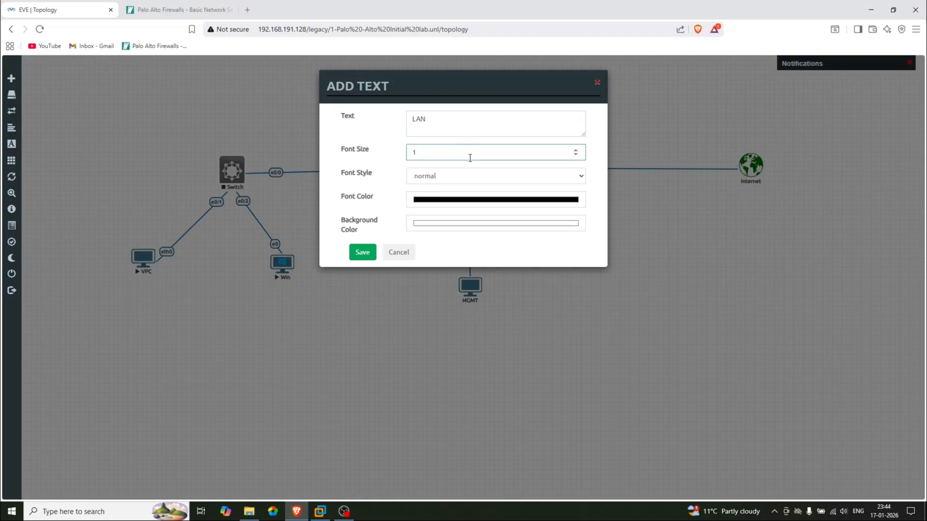
left_click(468, 177)
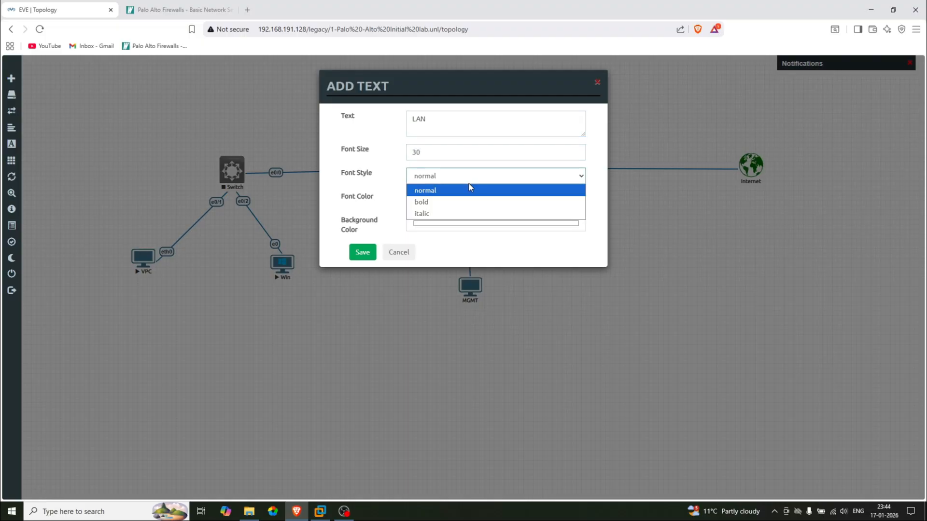
left_click(433, 199)
left_click(512, 201)
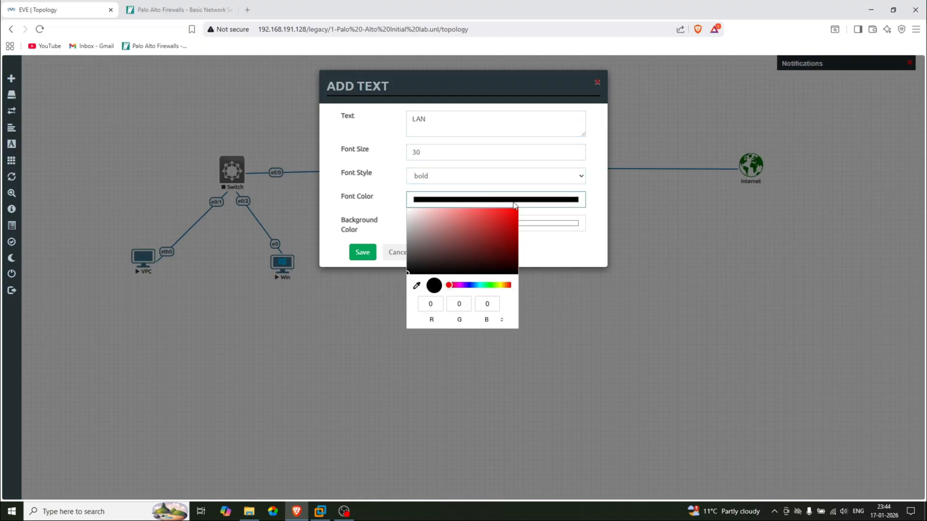
left_click(506, 216)
left_click(369, 253)
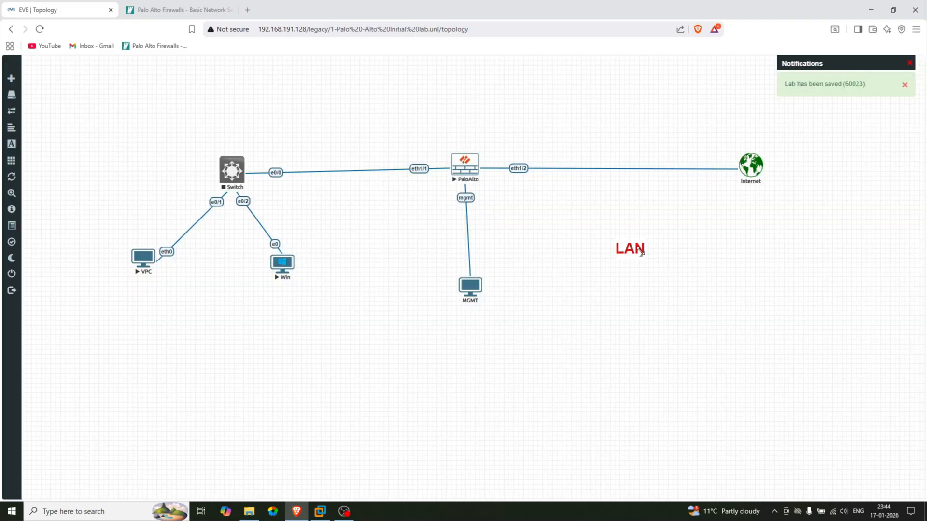
Place LAN above the Switch–PaloAlto link and duplicate it as 'WAN' above the Internet link
left_click_drag(633, 248, 352, 150)
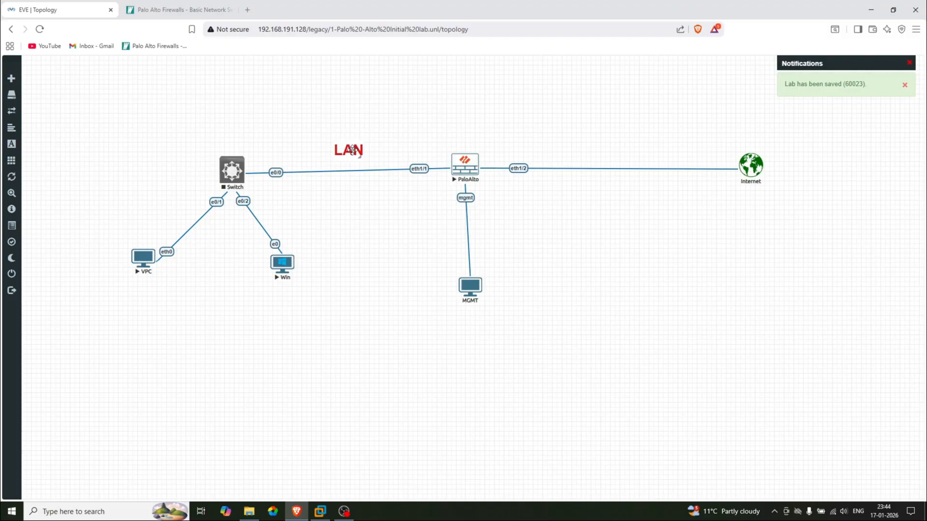
right_click(353, 150)
left_click(382, 171)
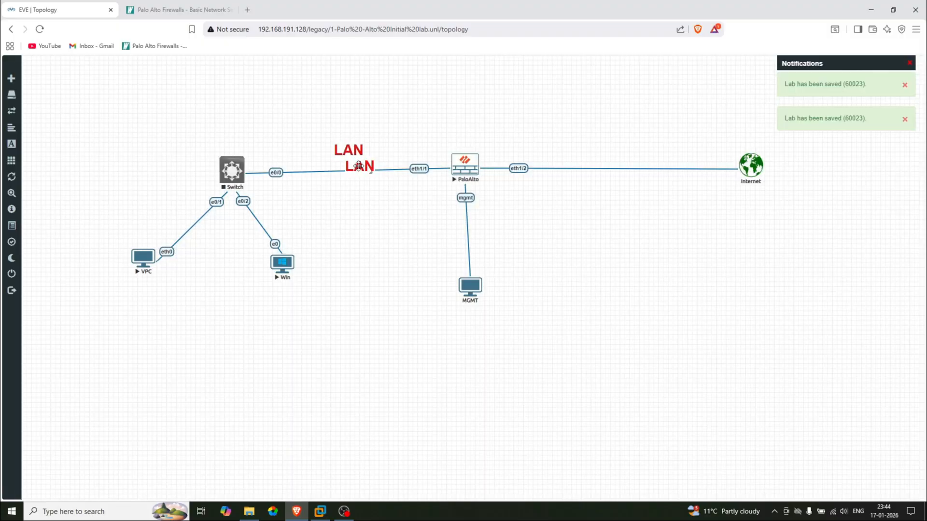
left_click_drag(355, 159, 617, 152)
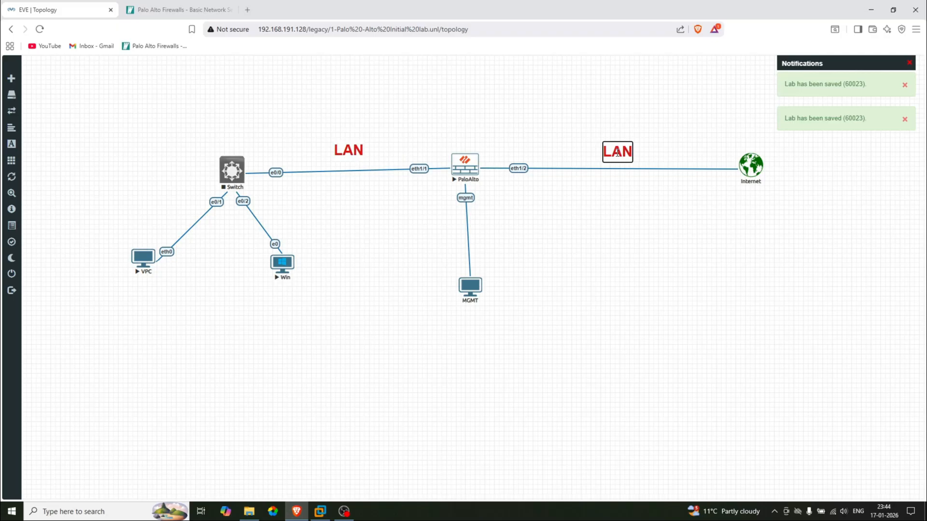
double_click(618, 153)
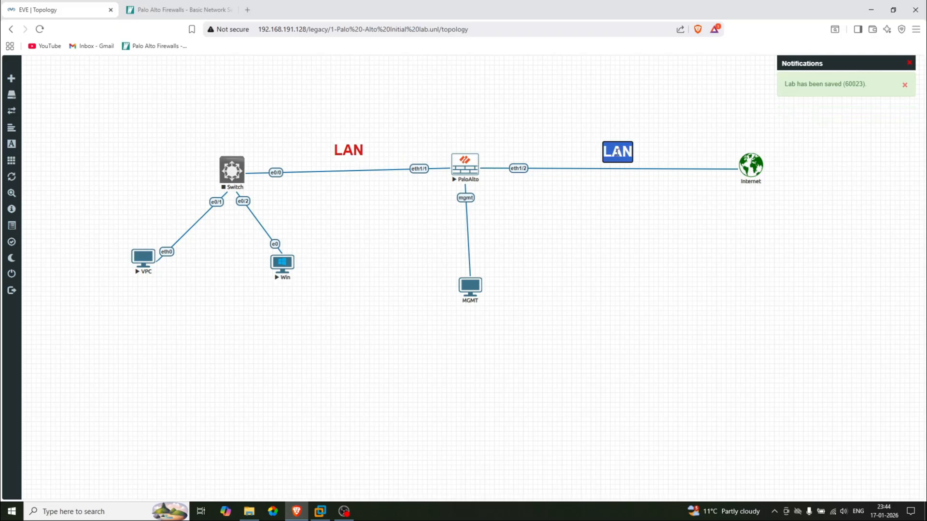
type("WAN")
left_click(613, 225)
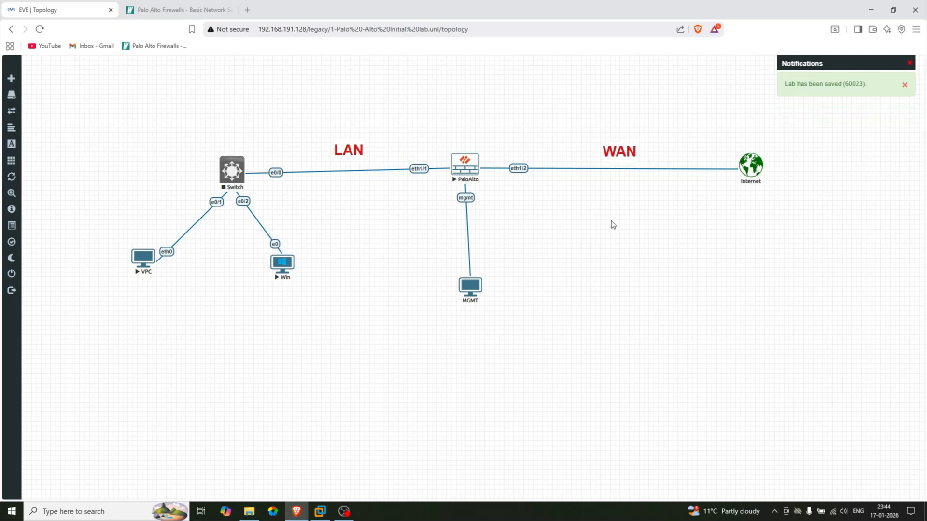
left_click_drag(622, 153, 601, 150)
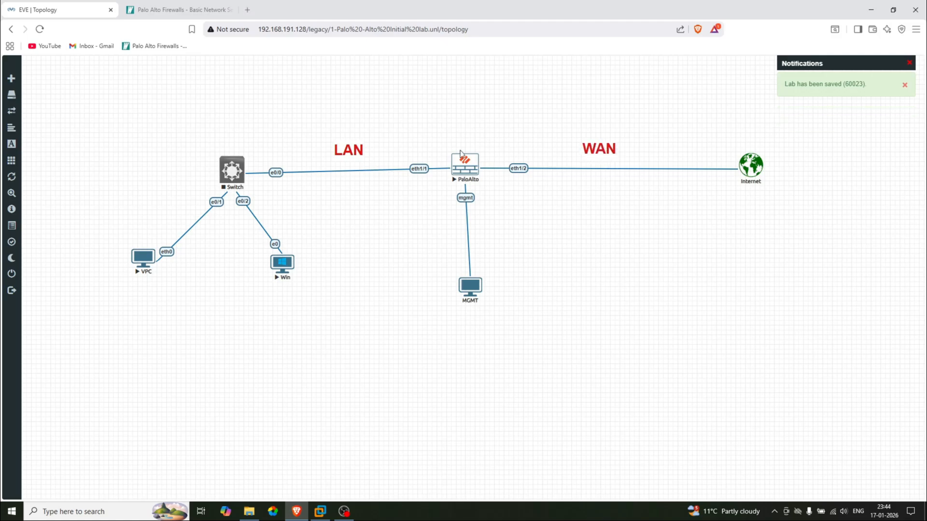
left_click_drag(346, 152, 340, 151)
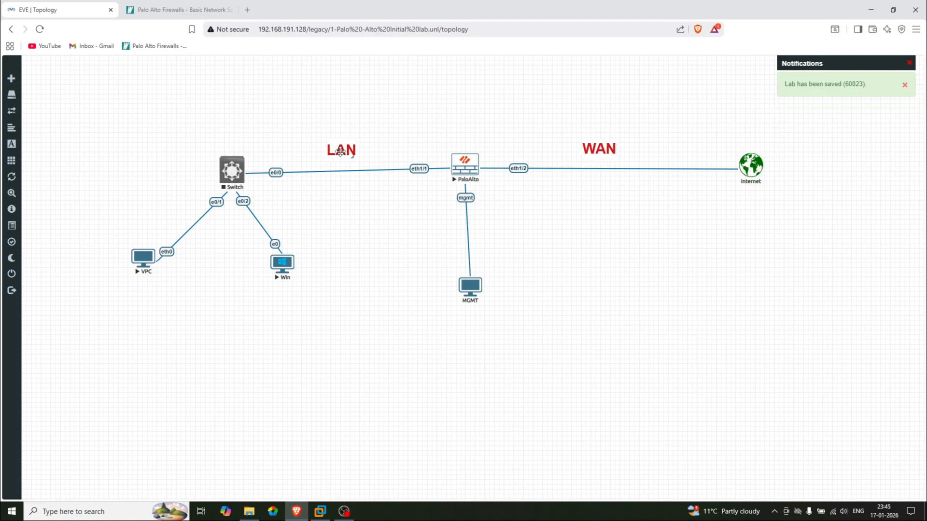
Start the Switch node and shift it up and left
right_click(235, 169)
left_click(257, 192)
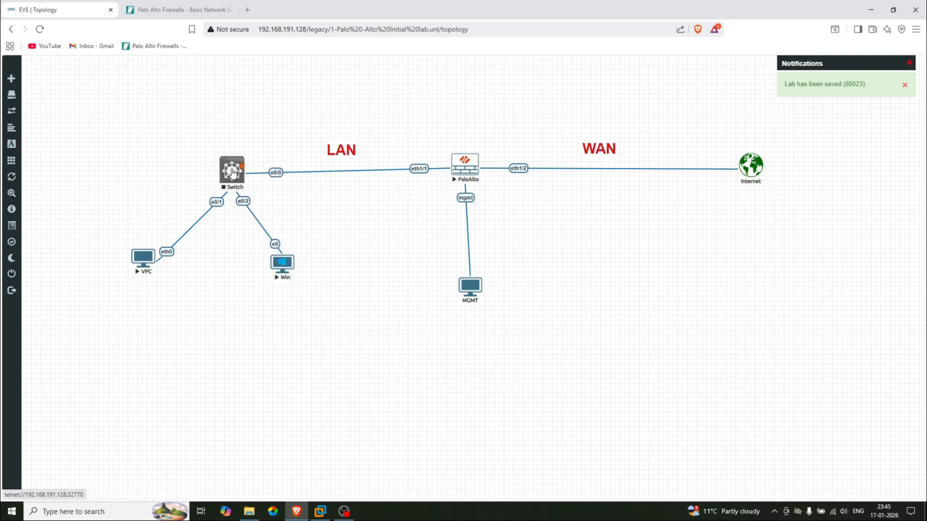
left_click_drag(233, 172, 211, 167)
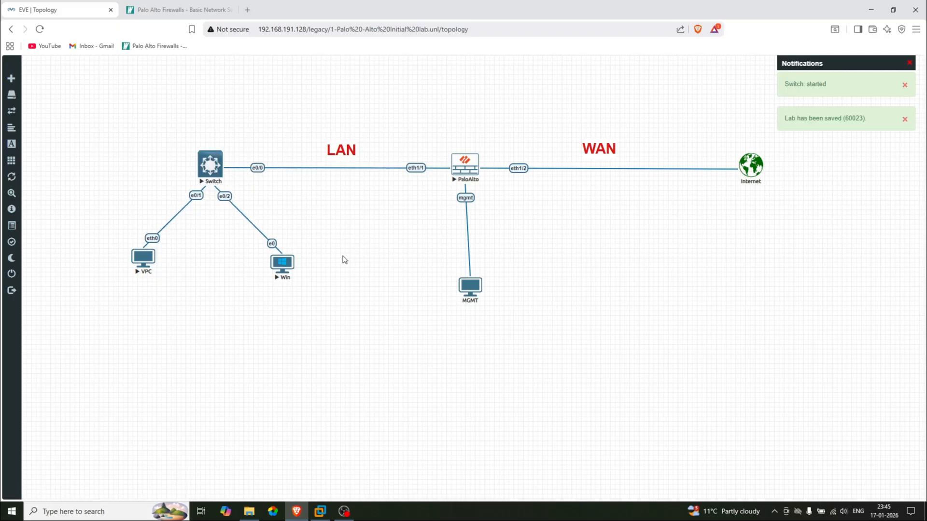
Add a bold red '192.168.1.100/24' label, size 25, under the LAN link by eth1/1
right_click(358, 244)
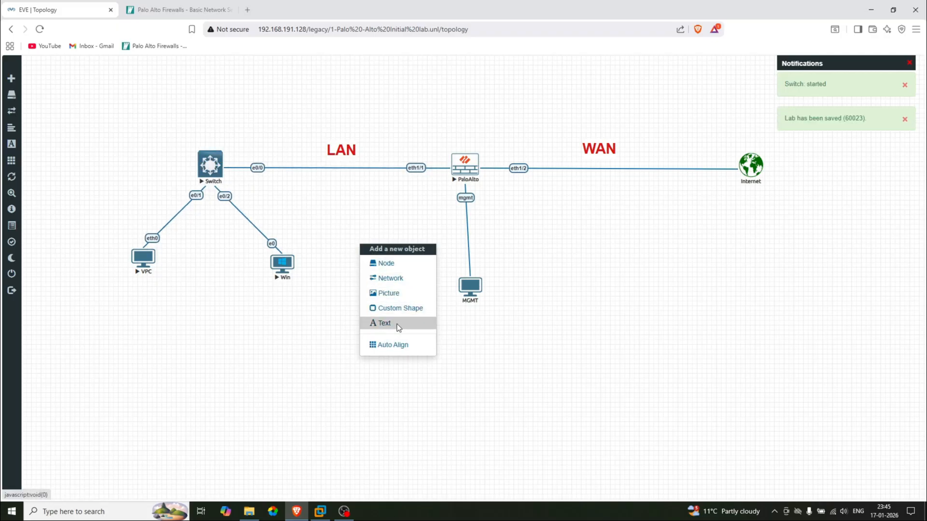
left_click(396, 324)
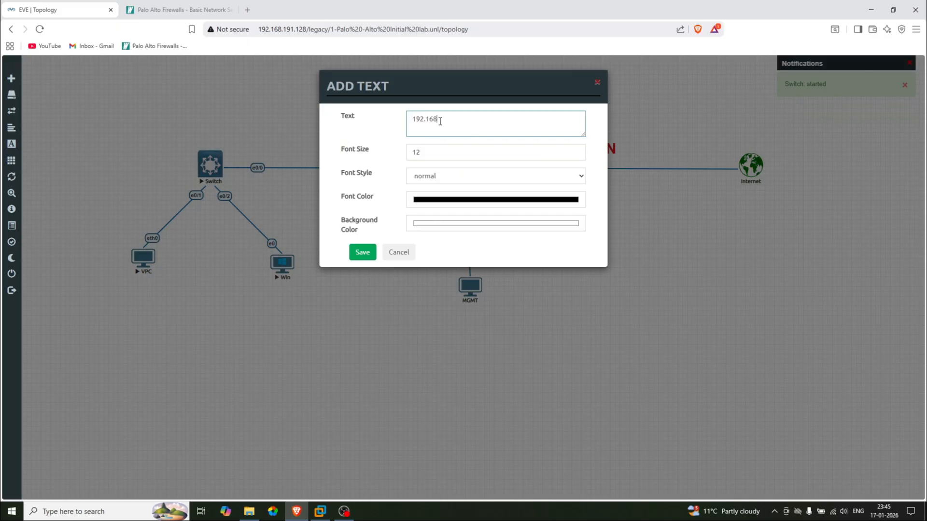
type("192.168.1.100/24")
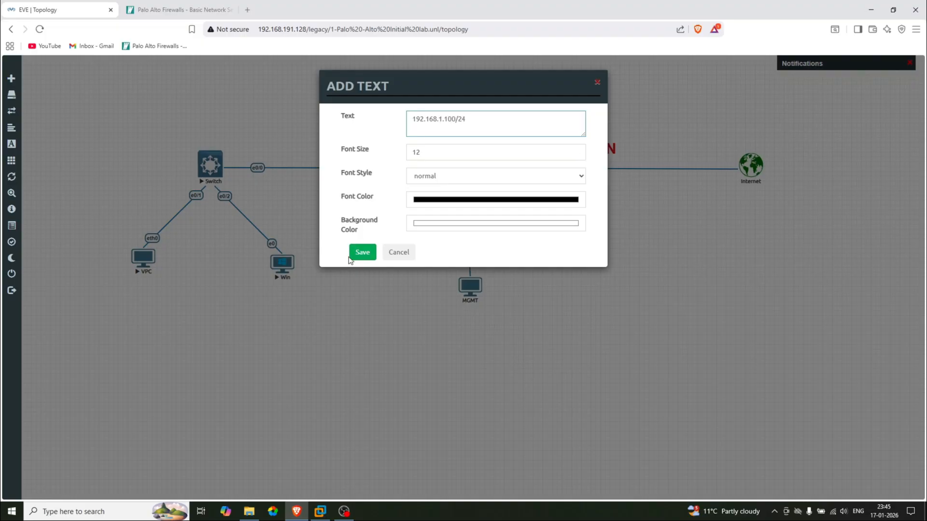
left_click(472, 201)
left_click(504, 216)
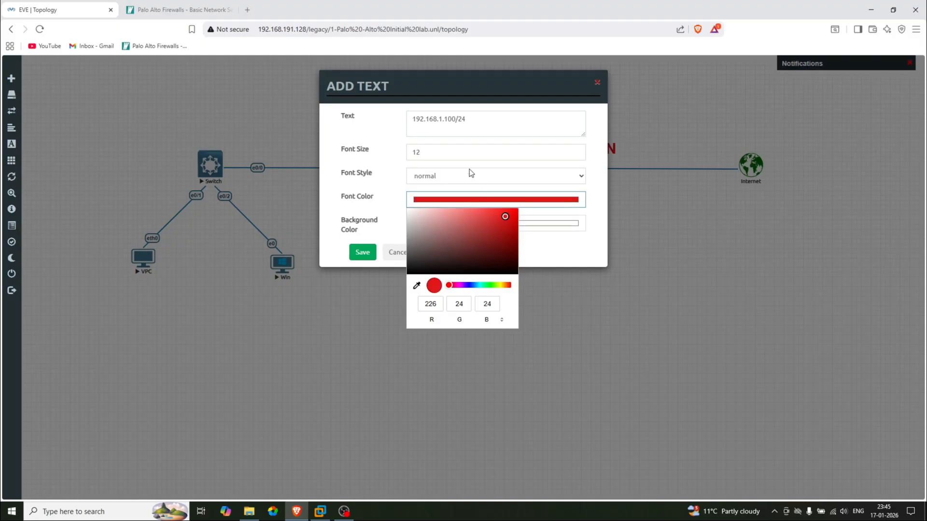
double_click(445, 154)
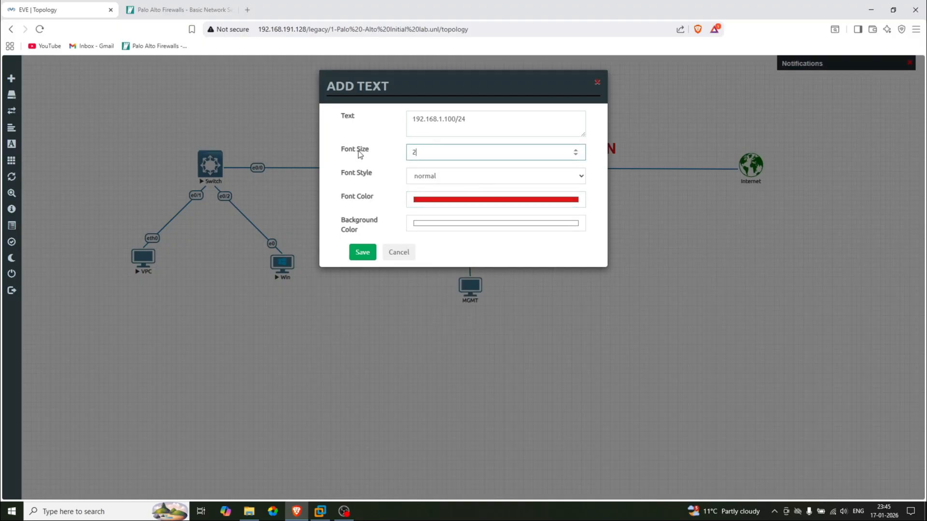
left_click(435, 176)
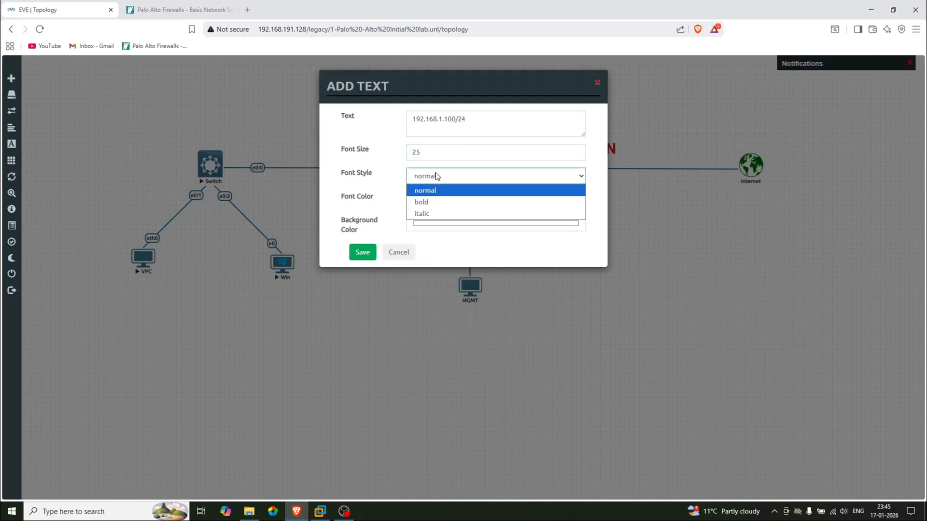
left_click(429, 202)
left_click(368, 250)
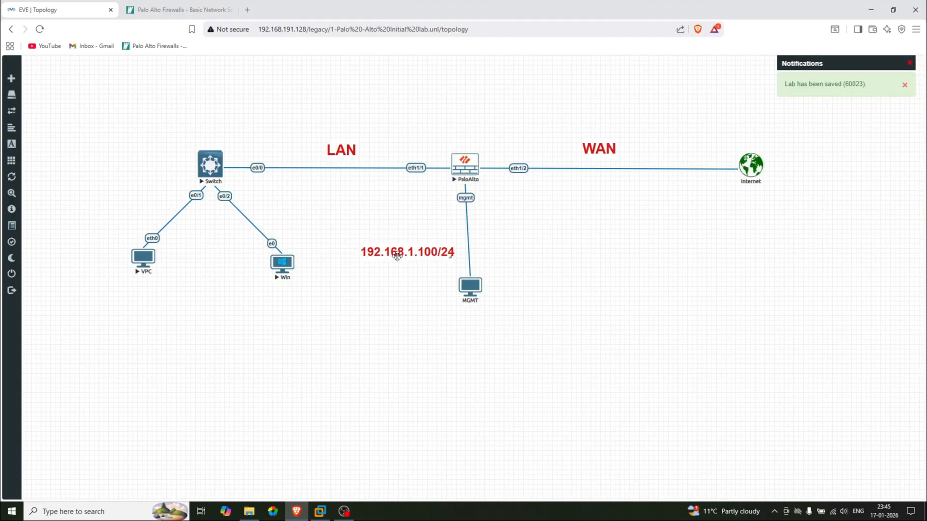
left_click_drag(397, 256, 385, 189)
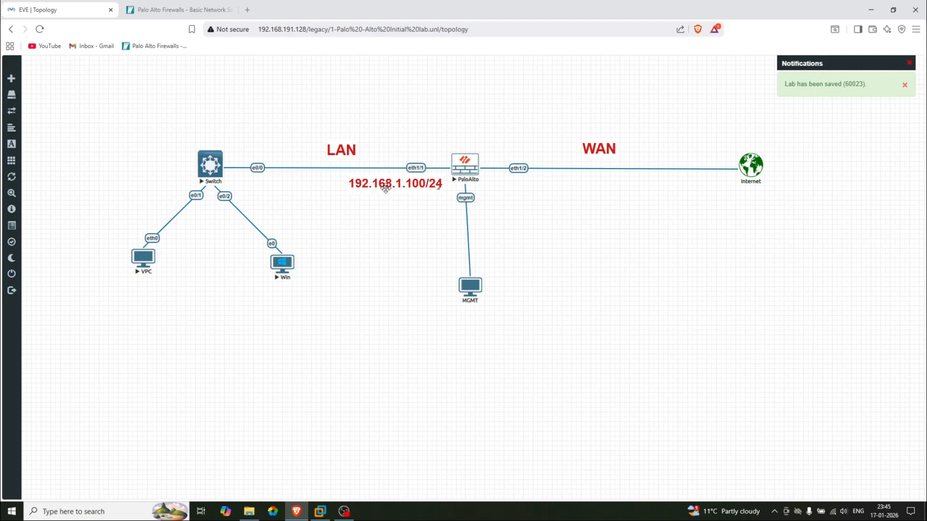
Copy the red 192.168.1.100/24 label under the VPC and change it to 192.168.1.10/24
right_click(385, 188)
left_click(410, 210)
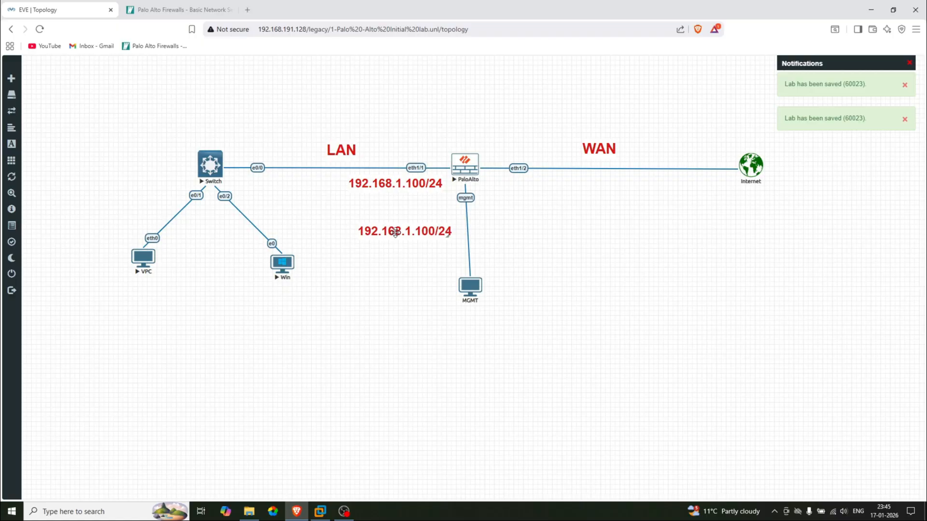
left_click_drag(395, 233, 127, 296)
double_click(150, 295)
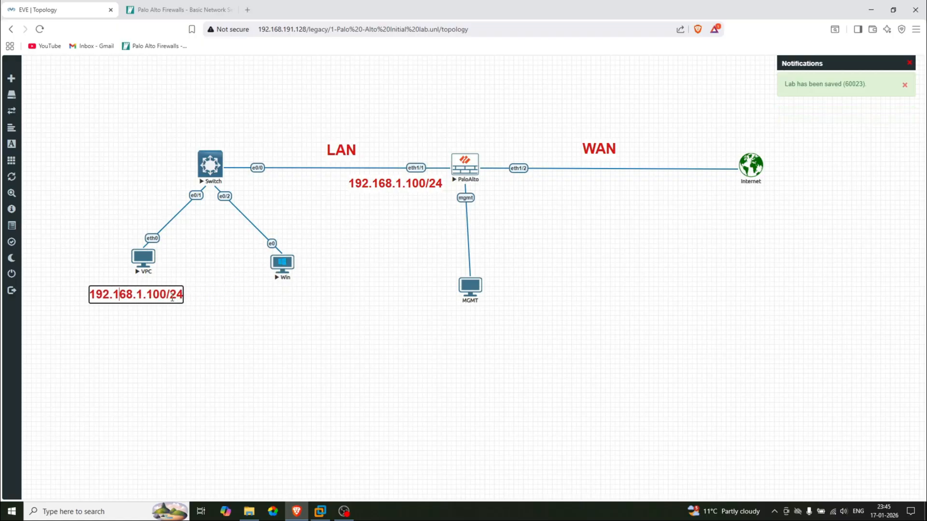
left_click(173, 298)
key("BackSpace")
left_click(150, 319)
Copy the VPC label under the Win machine and change it to 192.168.1.11/24
right_click(130, 294)
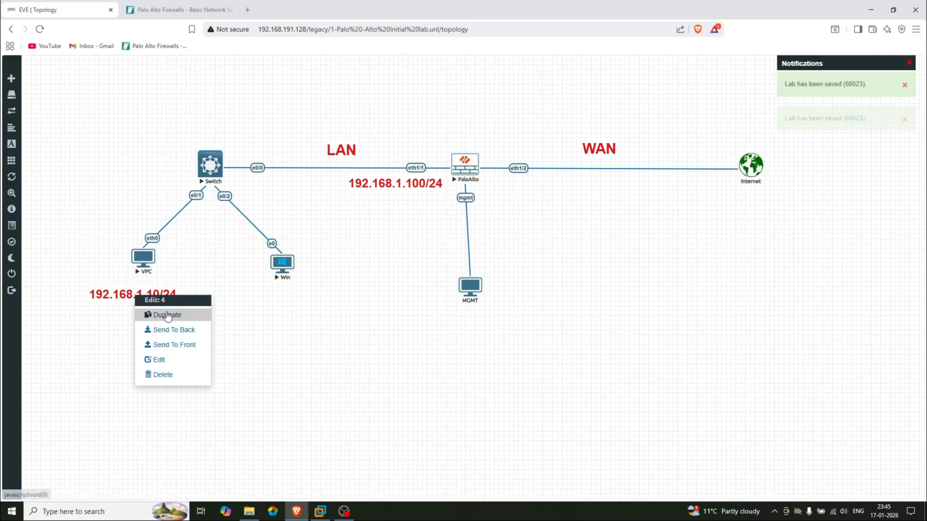
left_click(167, 312)
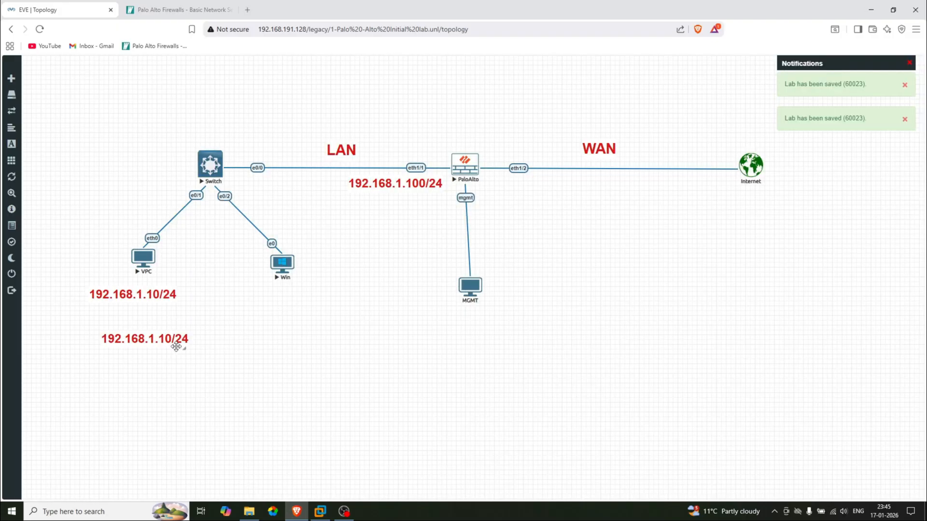
left_click_drag(141, 337, 295, 295)
double_click(295, 296)
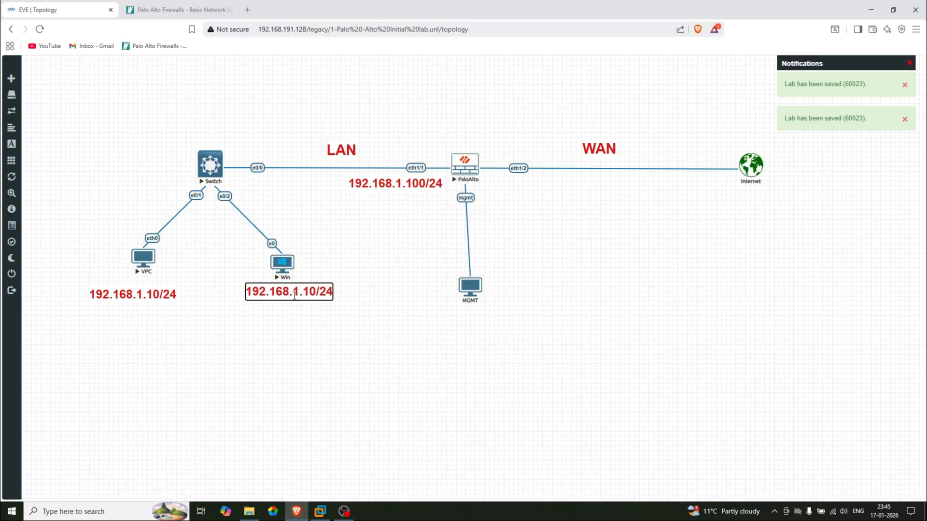
key("Right")
key("Right")
key("Right")
key("Right")
key("Right")
key("Right")
key("Right")
key("BackSpace")
key("BackSpace")
type("11")
left_click(268, 335)
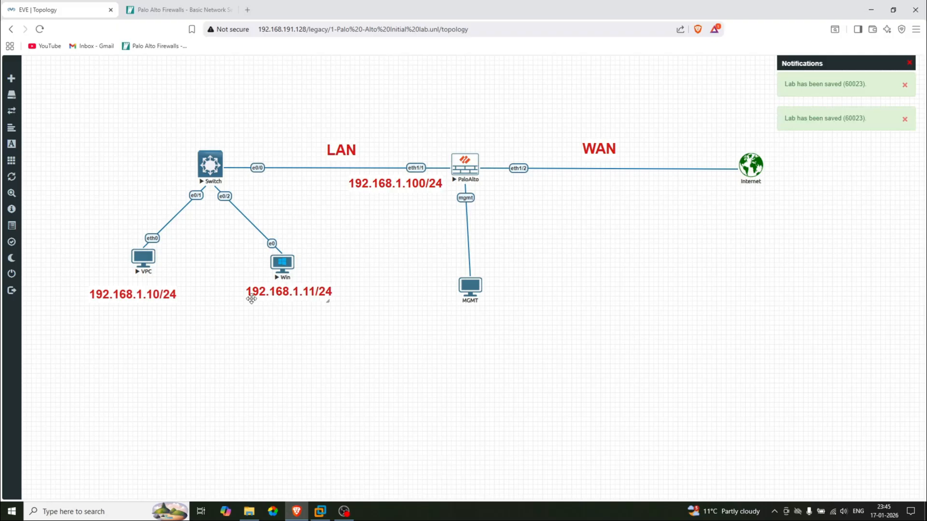
Nudge the VPC label up slightly and make another copy of the 192.168.1.100/24 label
left_click_drag(138, 295, 139, 291)
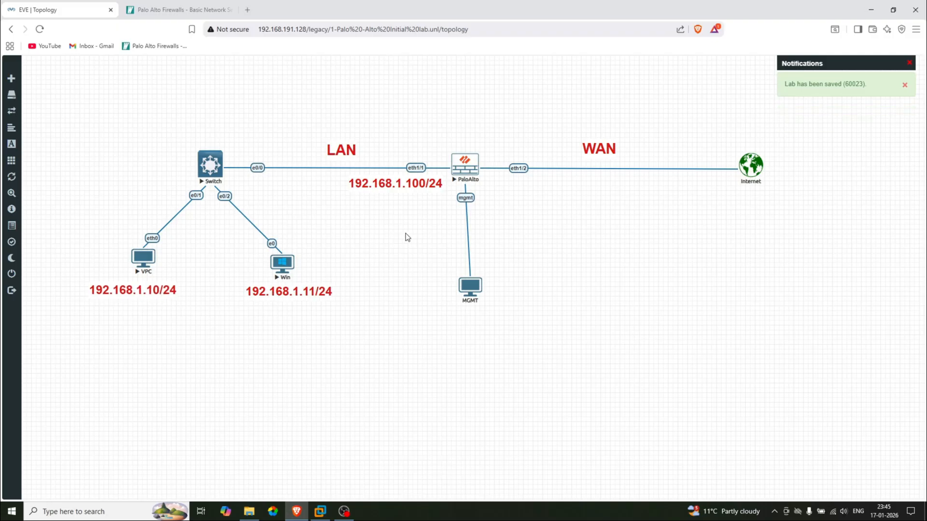
right_click(392, 183)
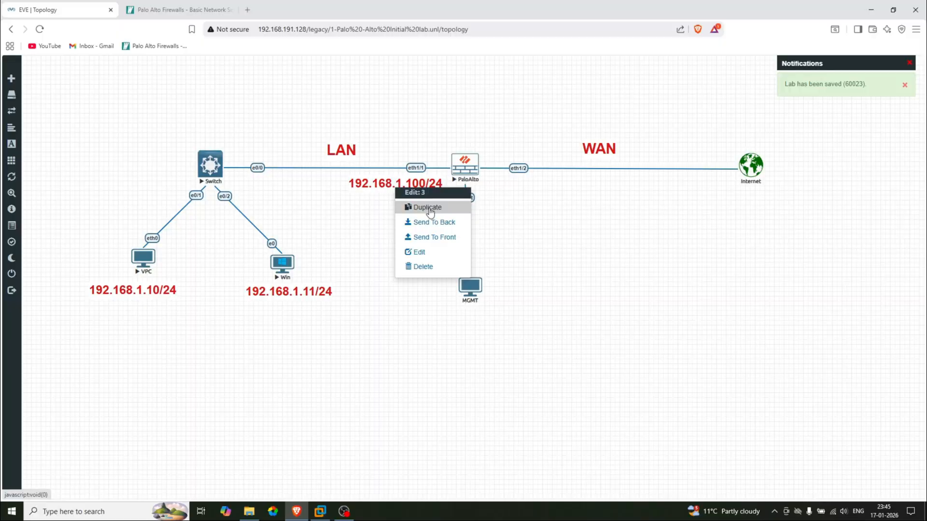
left_click(429, 207)
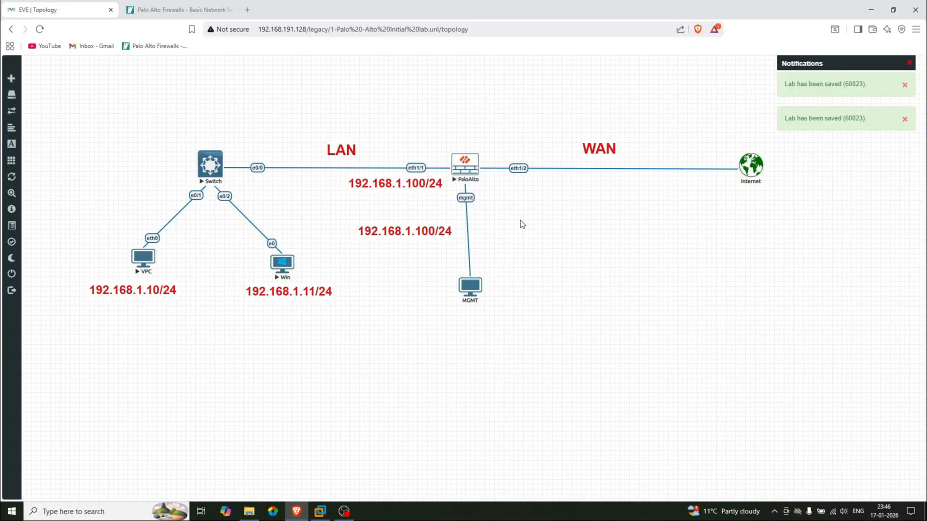
Place the copied label beside eth1/2 as 192.168.191.140/24, and nudge the LAN label left
left_click_drag(412, 234, 543, 192)
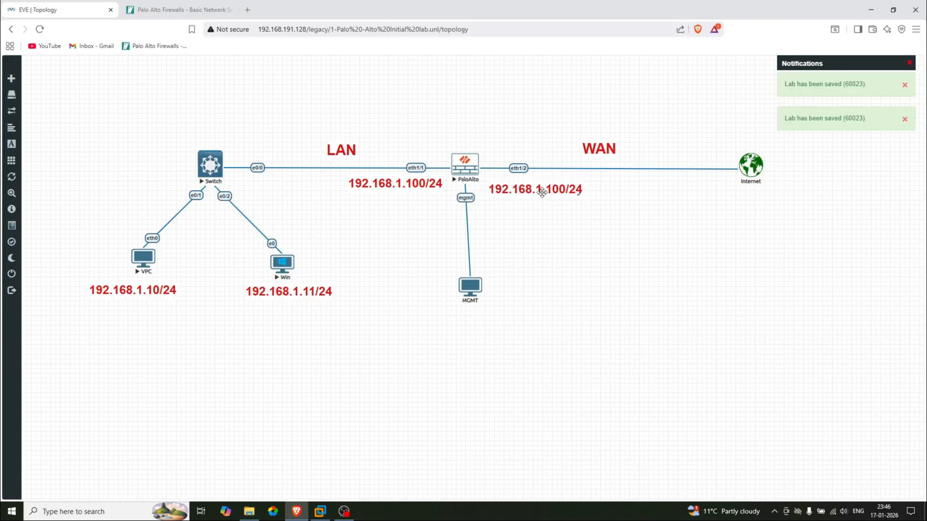
double_click(551, 192)
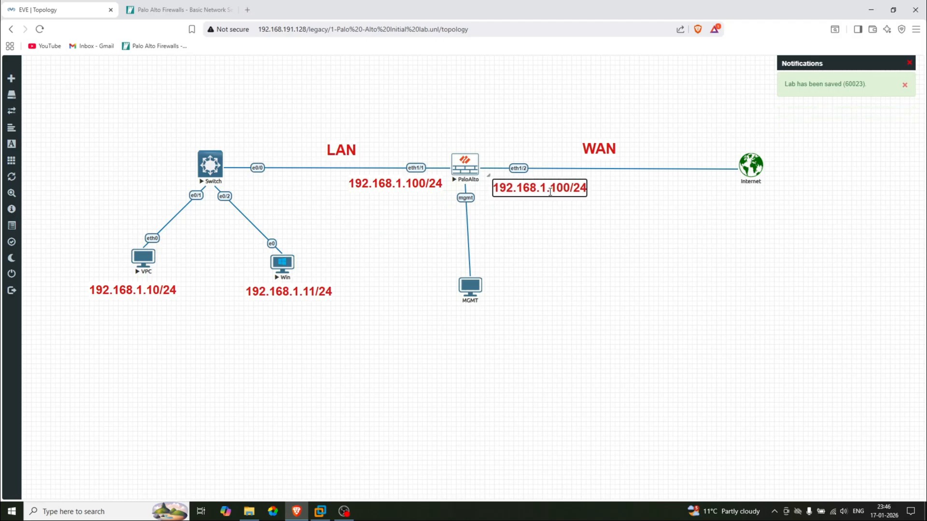
key("Right")
key("Right")
key("Right")
type("91")
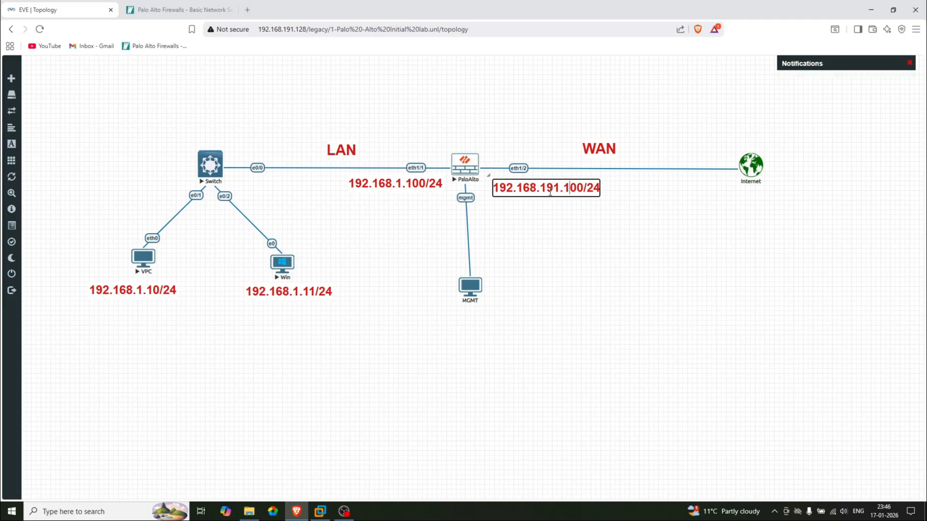
key("Delete")
type("4")
left_click(511, 259)
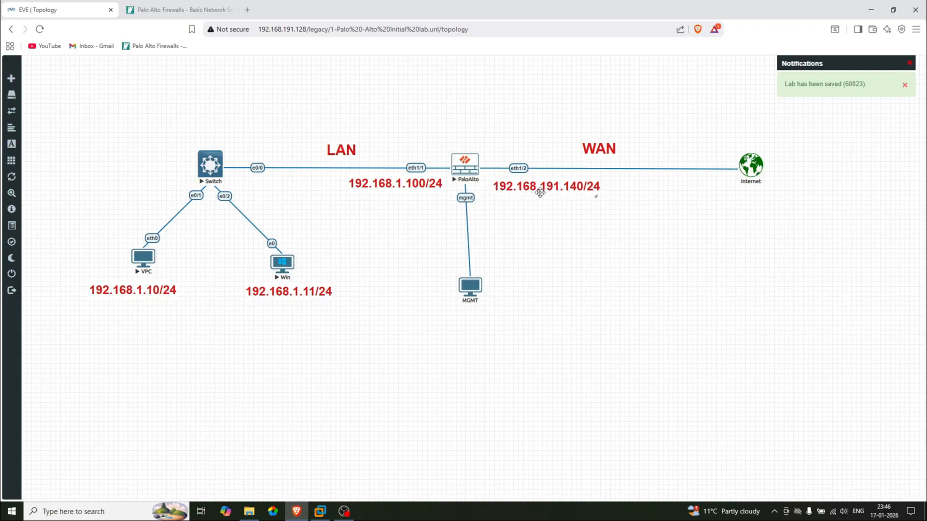
left_click_drag(404, 186, 399, 184)
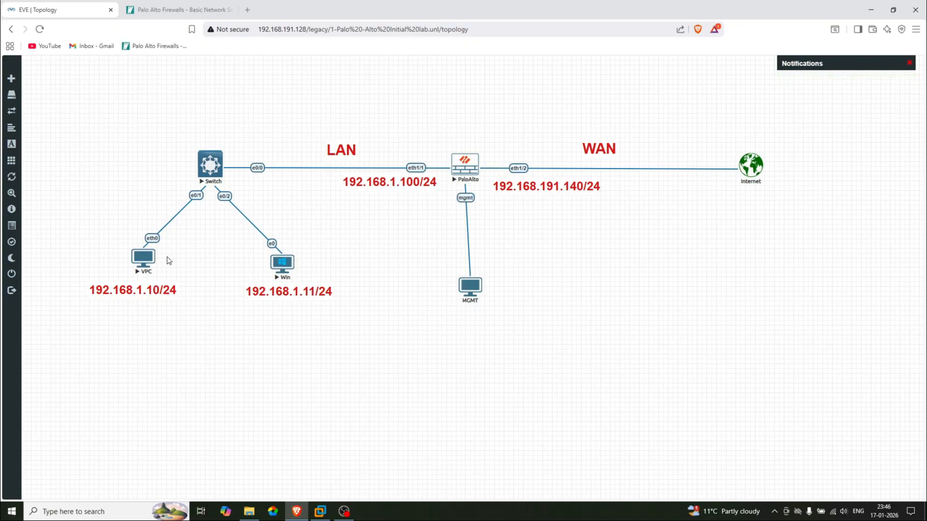
In the VPC console, run 'ip 192.168.1.10/24 192.168.1.100' to set address and gateway
left_click(144, 259)
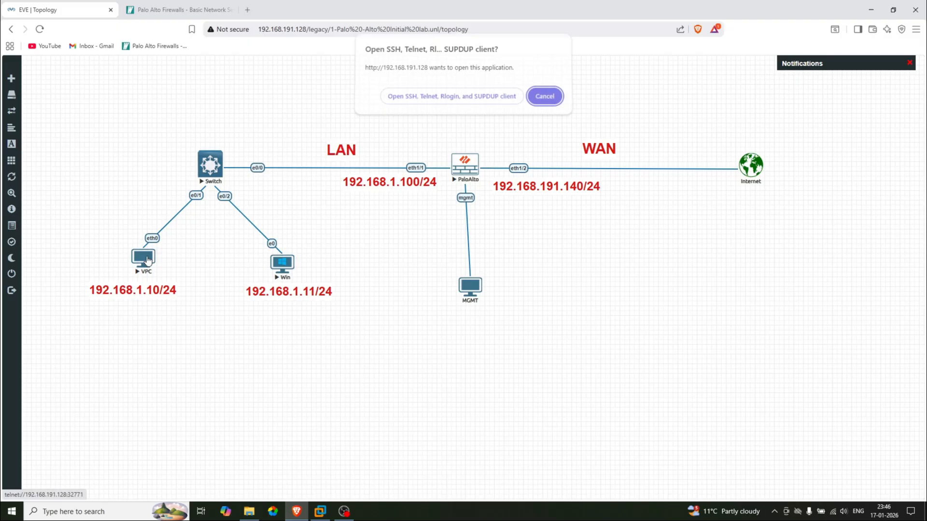
left_click(463, 103)
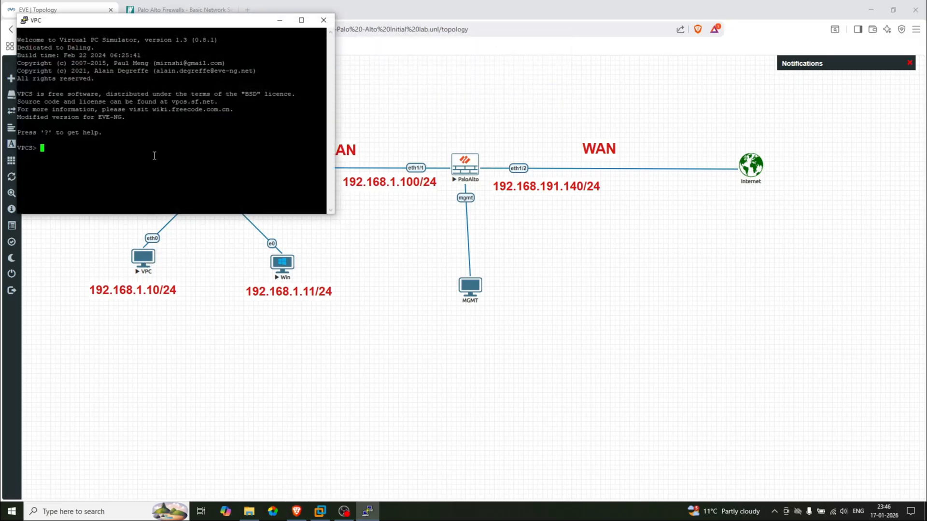
type("ipc")
key("BackSpace")
key("BackSpace")
type("192.168.1.10/24 192.168.1.100")
key("Return")
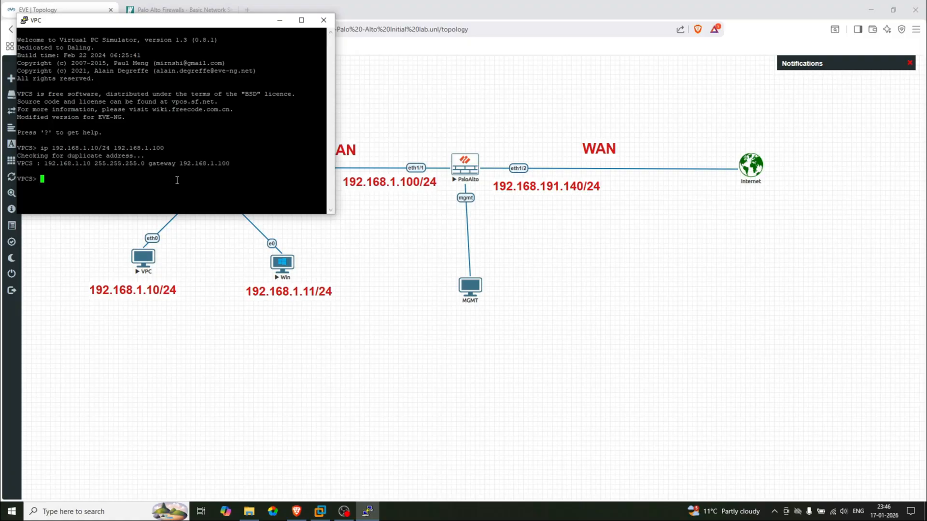
Verify the IP/mask and gateway 192.168.1.100 with 'show ip', then minimize the console
type("show ip")
key("Return")
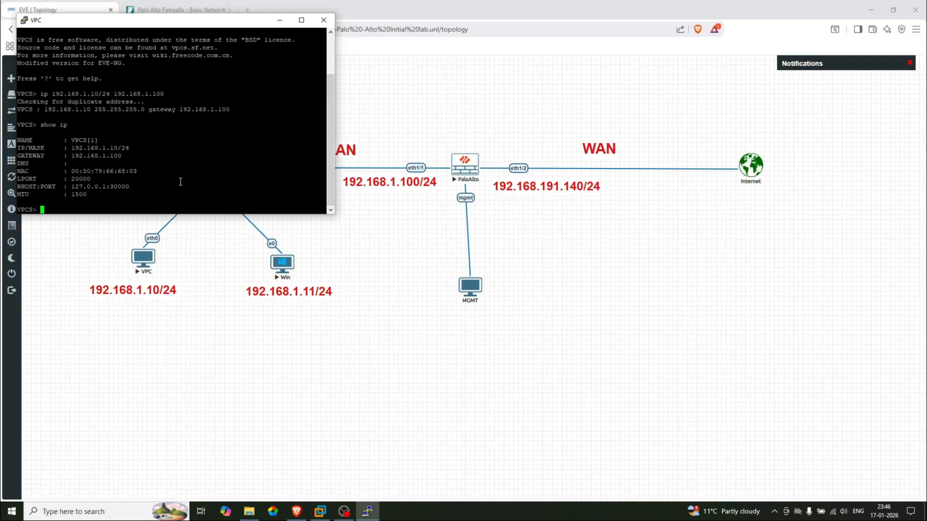
triple_click(133, 148)
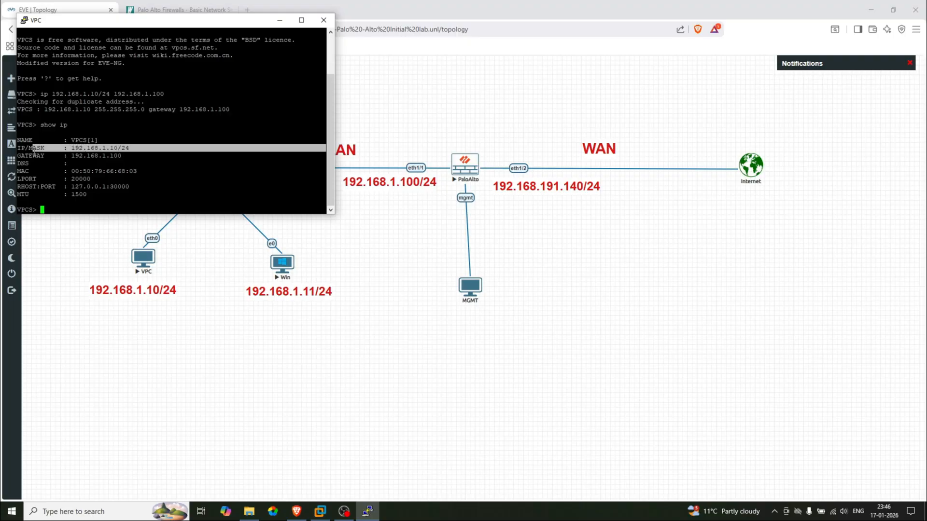
left_click_drag(270, 155, 68, 156)
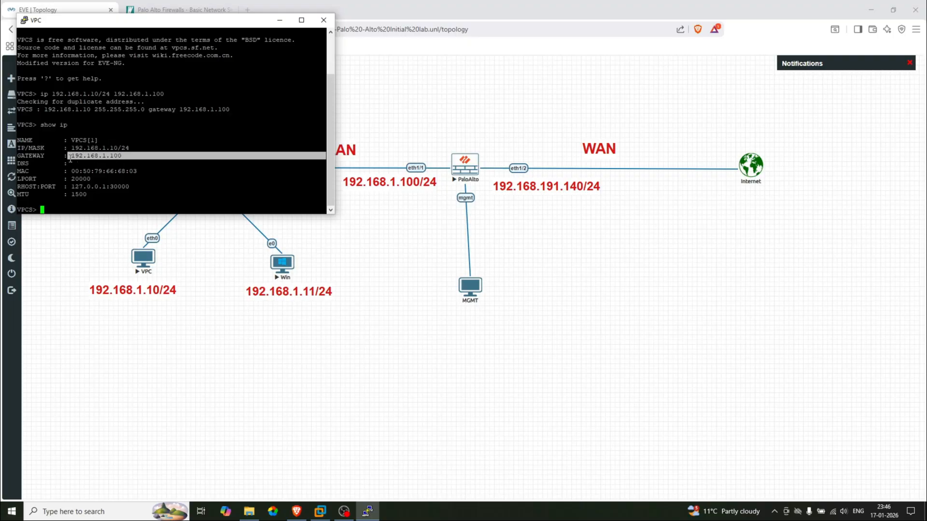
left_click(280, 20)
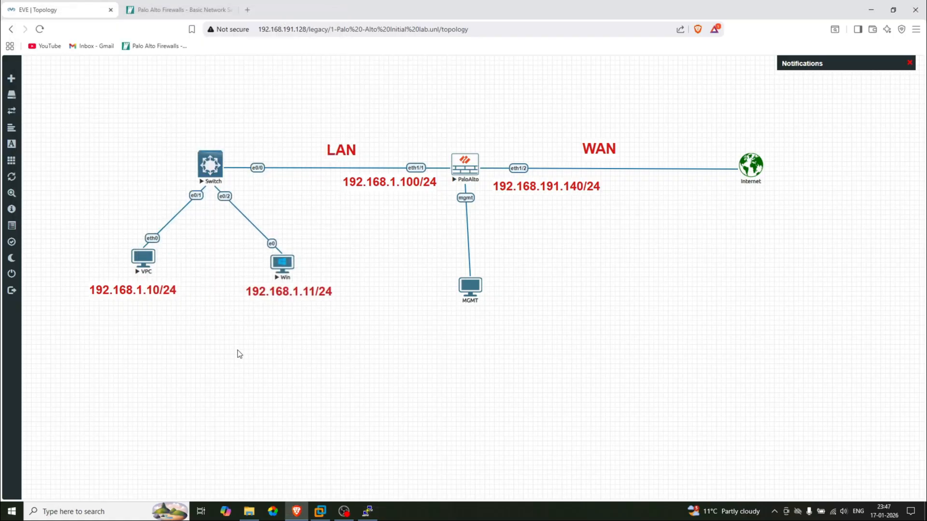
Open the Win node in UltraVNC, trust the connection, sign in with the password, and reach the desktop
left_click(282, 264)
left_click(469, 99)
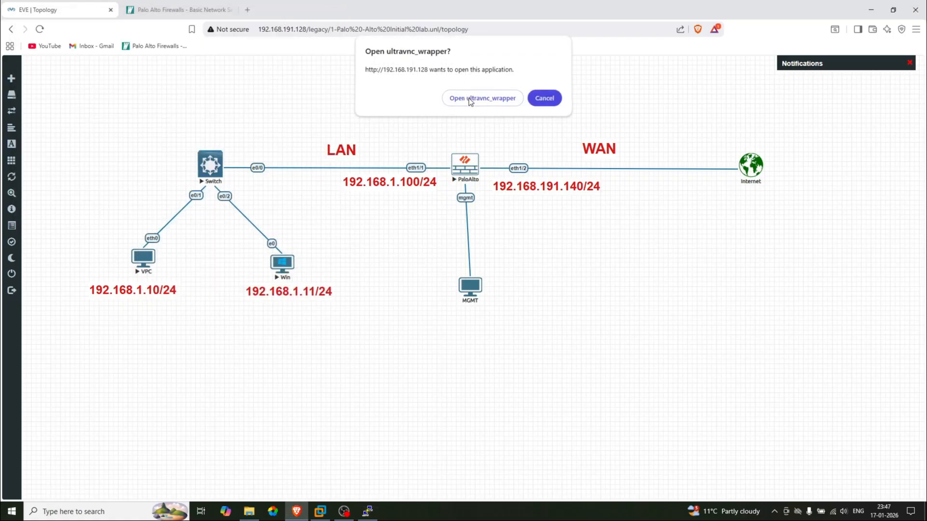
left_click(438, 237)
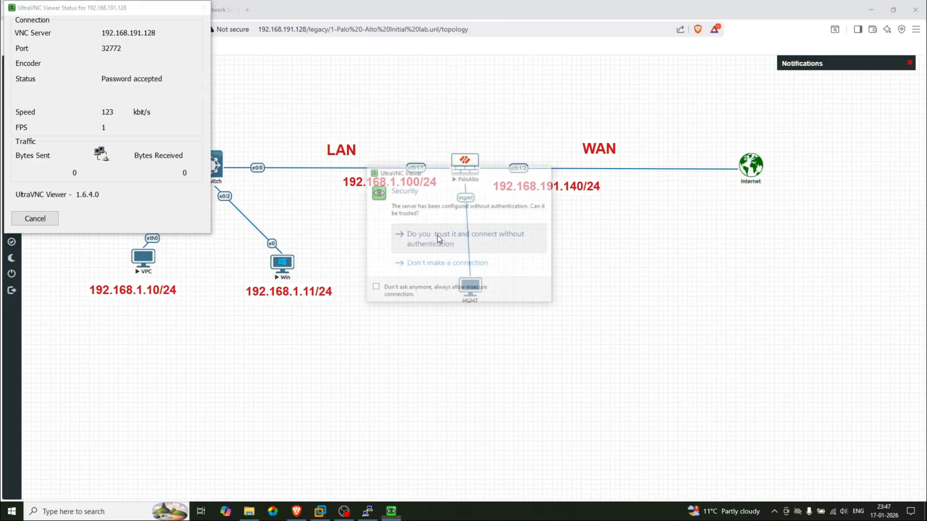
left_click(401, 204)
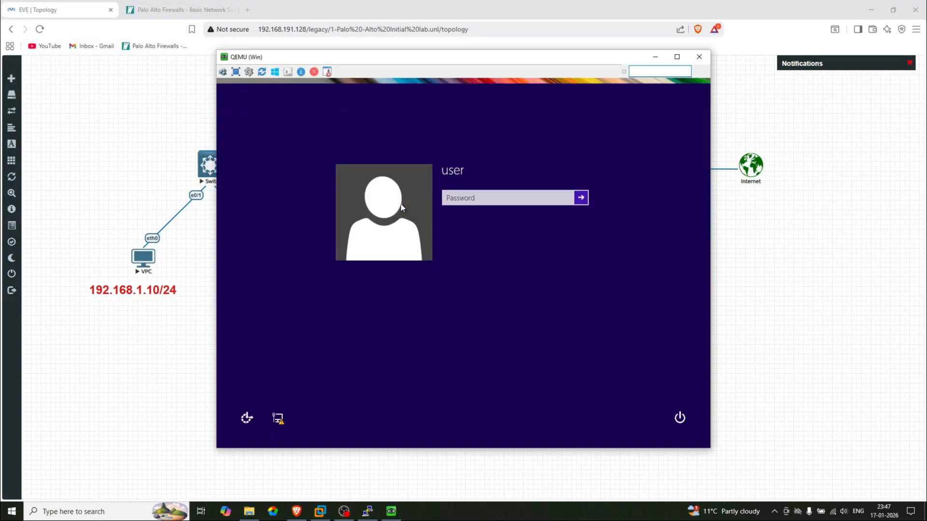
type("•••••••")
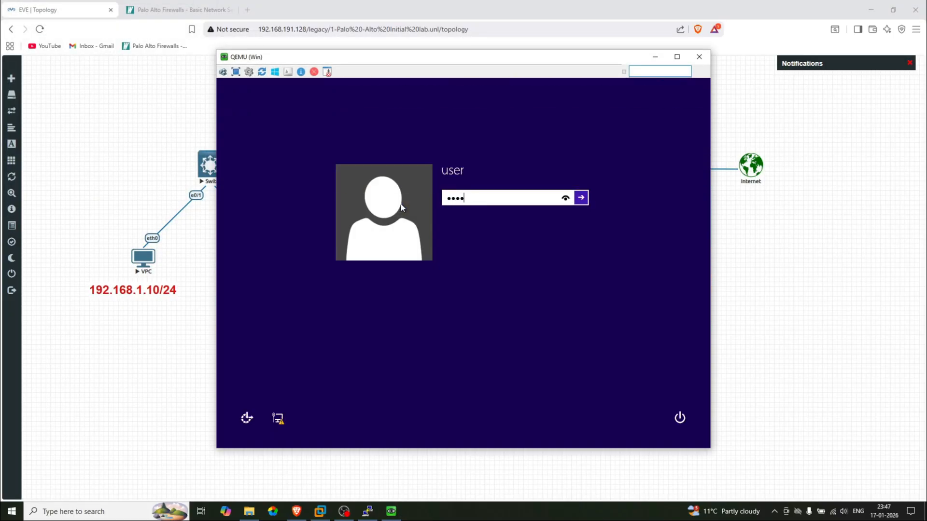
key("Return")
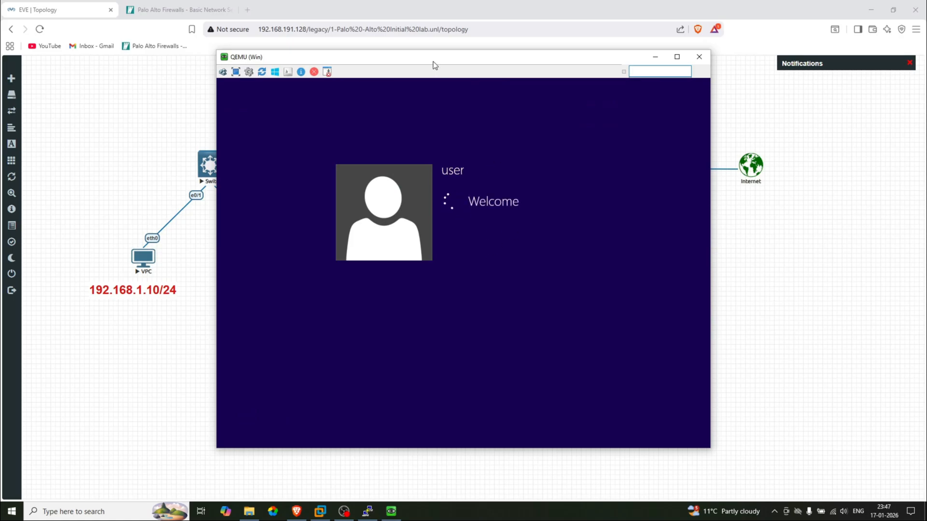
left_click_drag(433, 62, 442, 80)
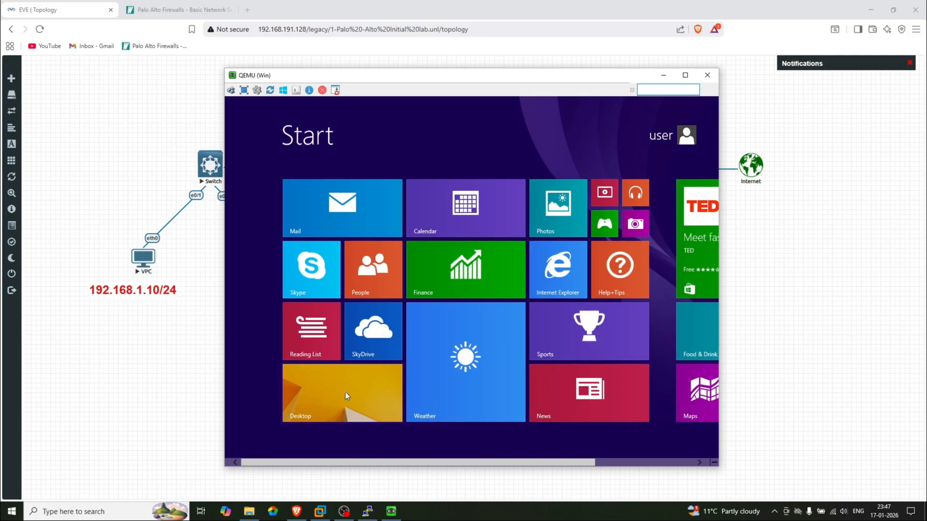
left_click(345, 392)
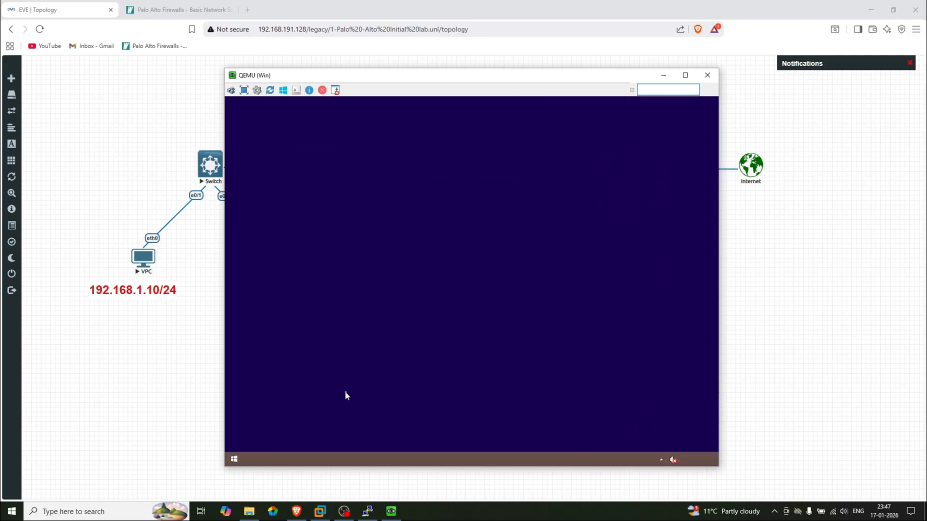
Open the Ethernet adapter's Properties via Network and Sharing Center's adapter settings
right_click(672, 445)
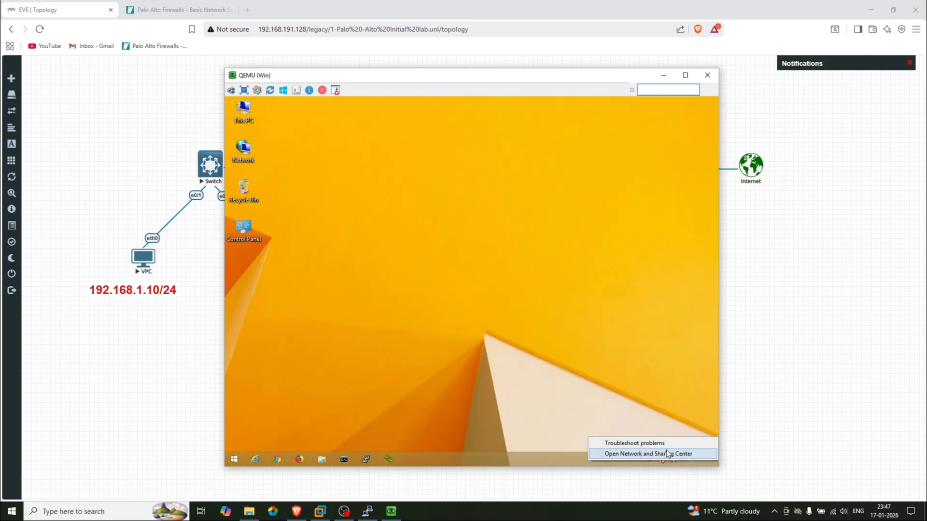
left_click(664, 453)
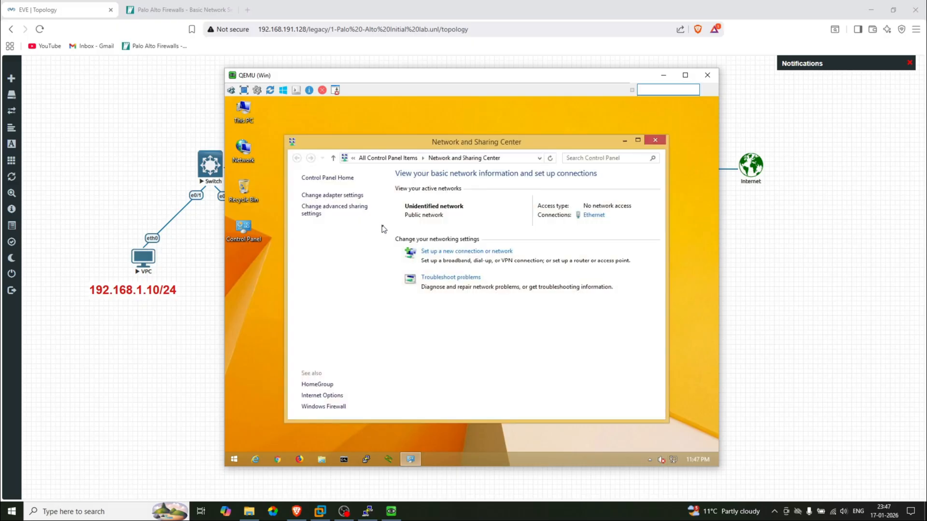
left_click(337, 195)
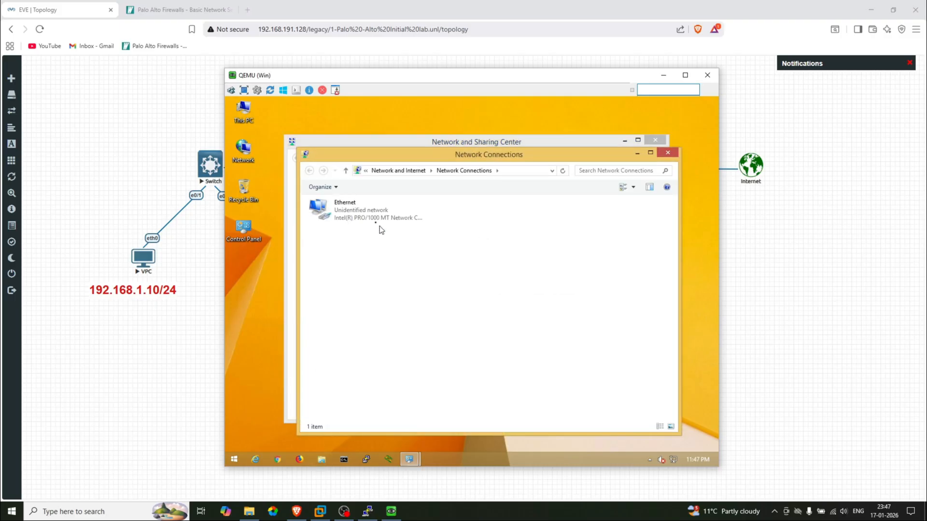
left_click(367, 213)
right_click(367, 213)
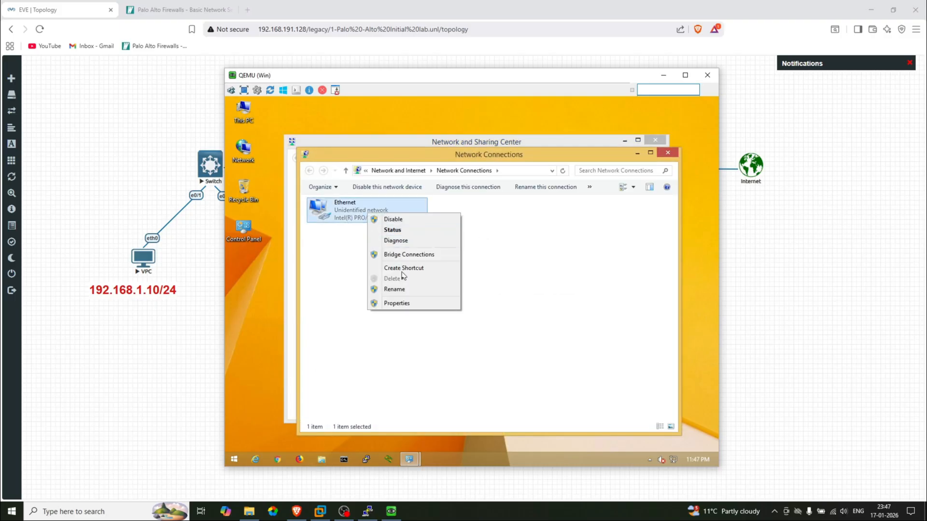
left_click(407, 303)
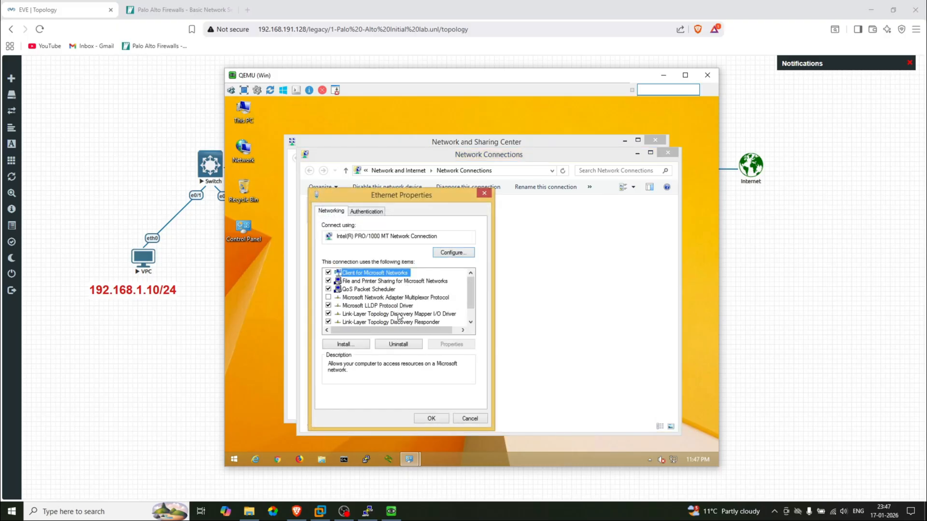
Set IPv4 to static 192.168.1.11, mask 255.255.255.0, gateway 192.168.1.100, DNS 8.8.8.8/1.1.1.1
scroll(399, 318, "down", 1)
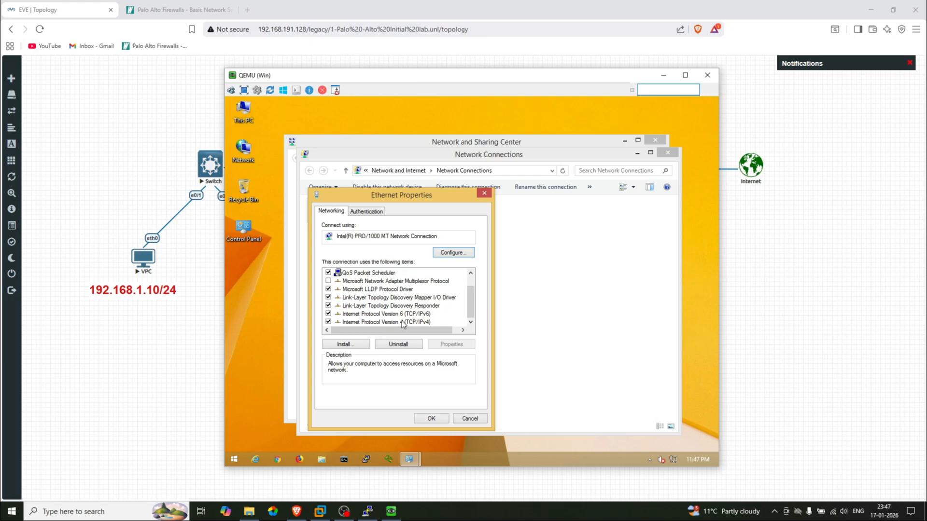
double_click(403, 322)
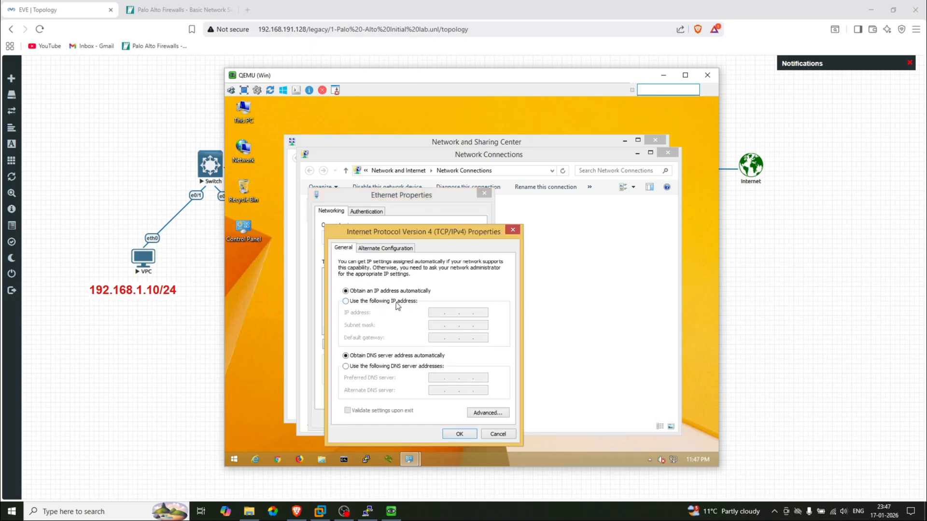
left_click(397, 302)
type("192.168.")
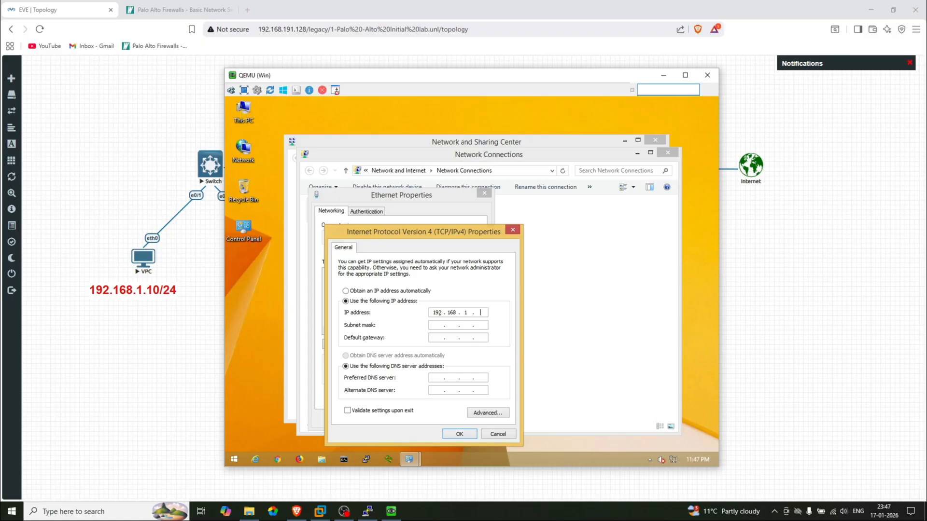
type("1.11")
key("Tab")
key("Tab")
type("192 . 168 . 1 . 100")
left_click(441, 378)
type("8.8.")
left_click(463, 433)
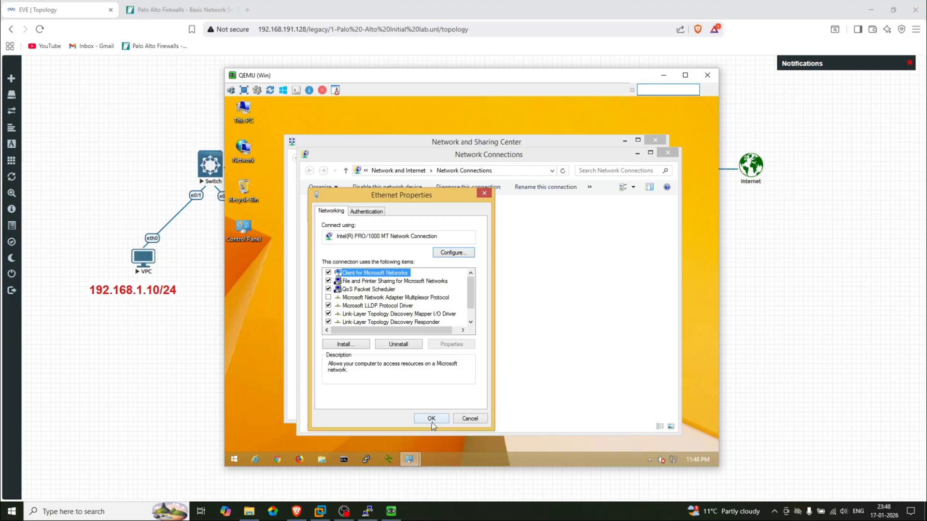
left_click(431, 419)
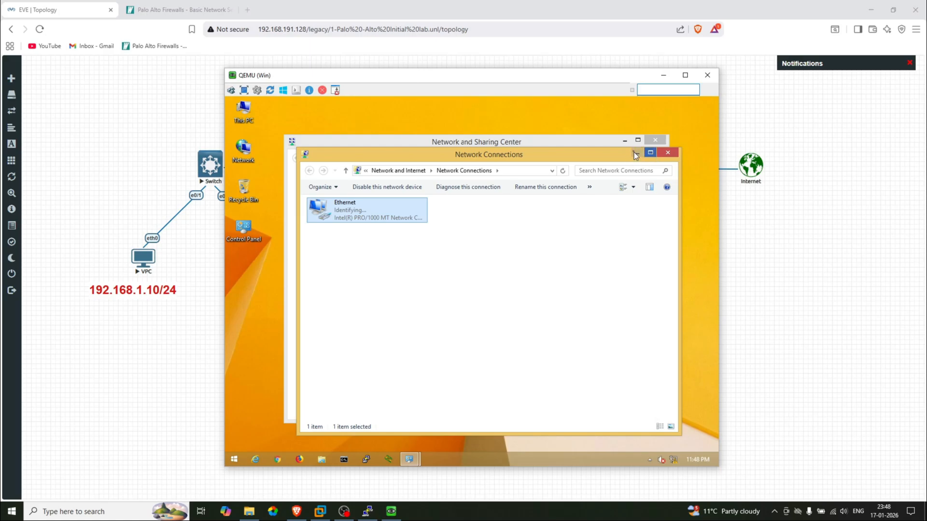
Hide the Win console and open the PaloAlto node's console in UltraVNC
left_click(662, 76)
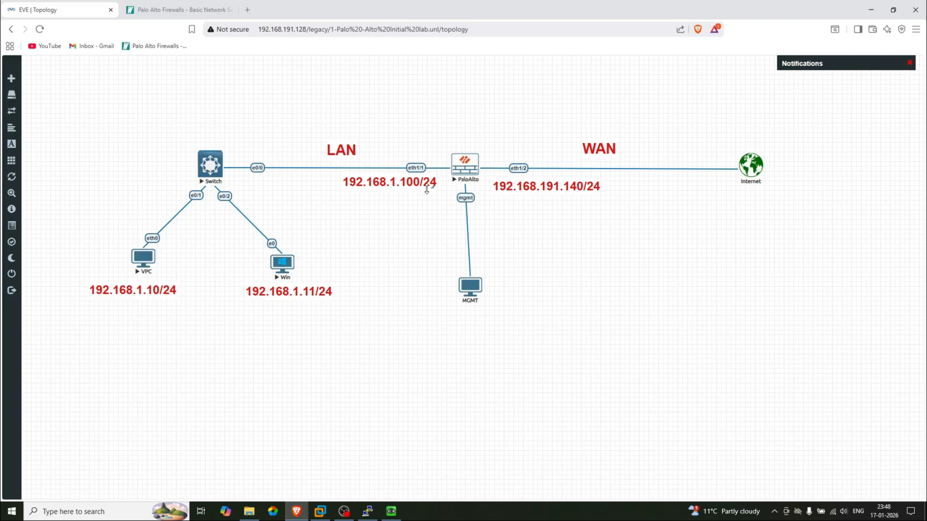
left_click(462, 167)
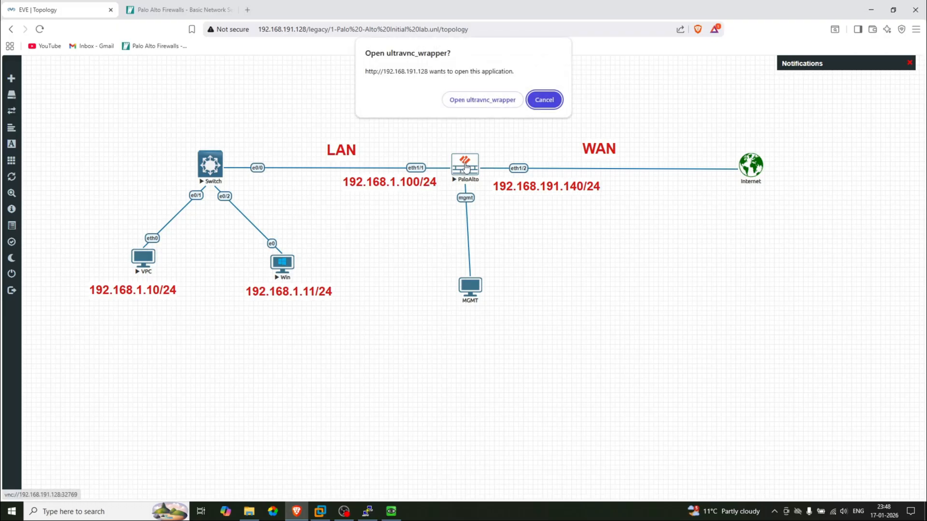
left_click(483, 100)
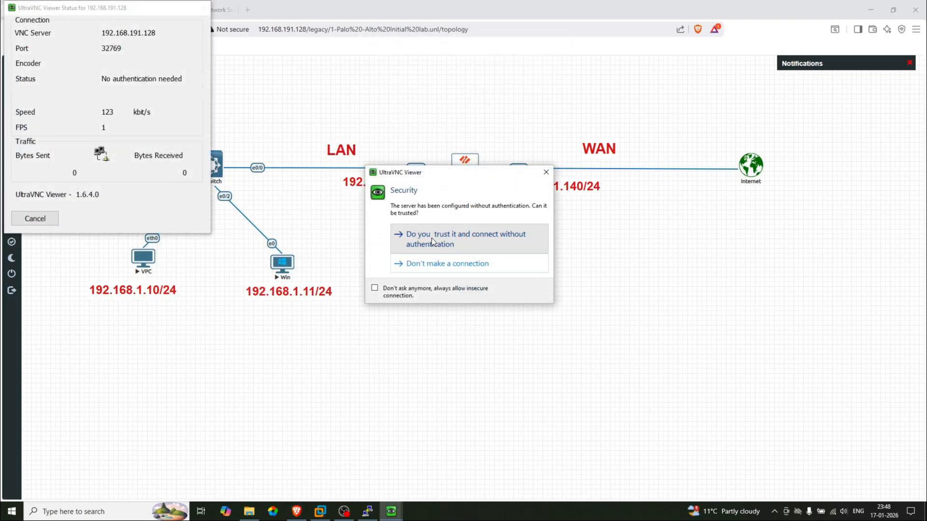
left_click(432, 239)
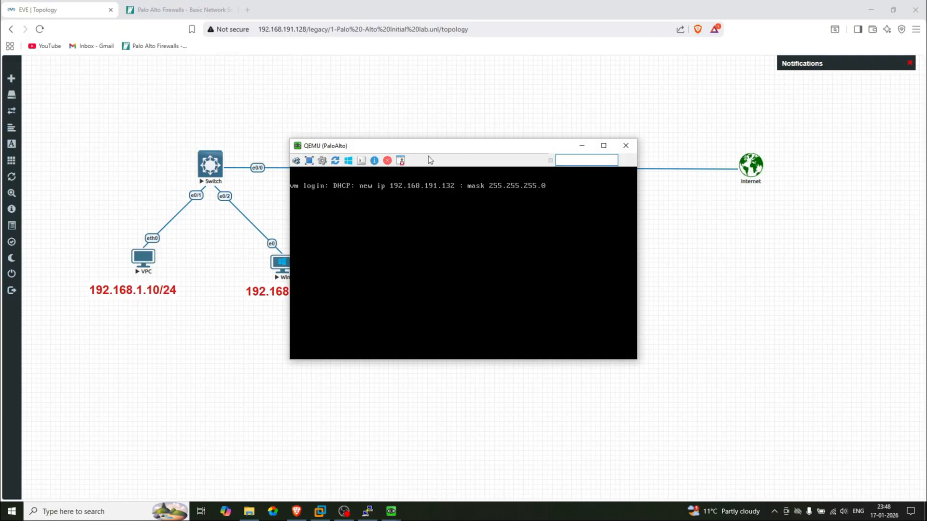
left_click_drag(427, 149, 650, 122)
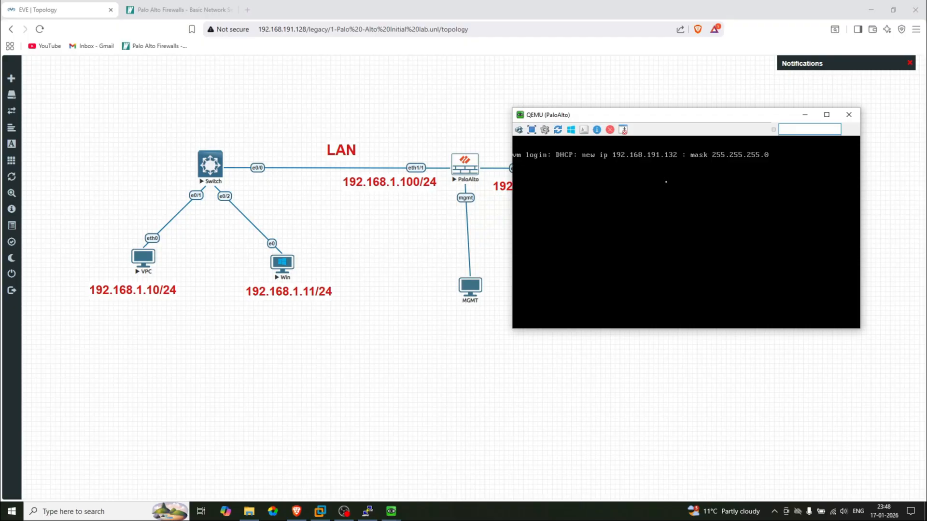
Log in as admin and run 'show interface management' to read IP 192.168.191.132
key("Return")
type("admin")
key("Return")
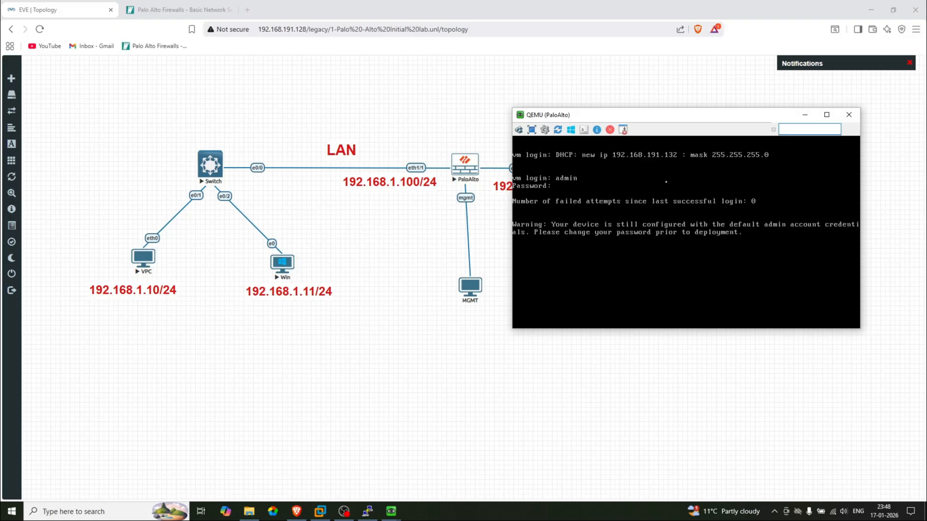
key("Return")
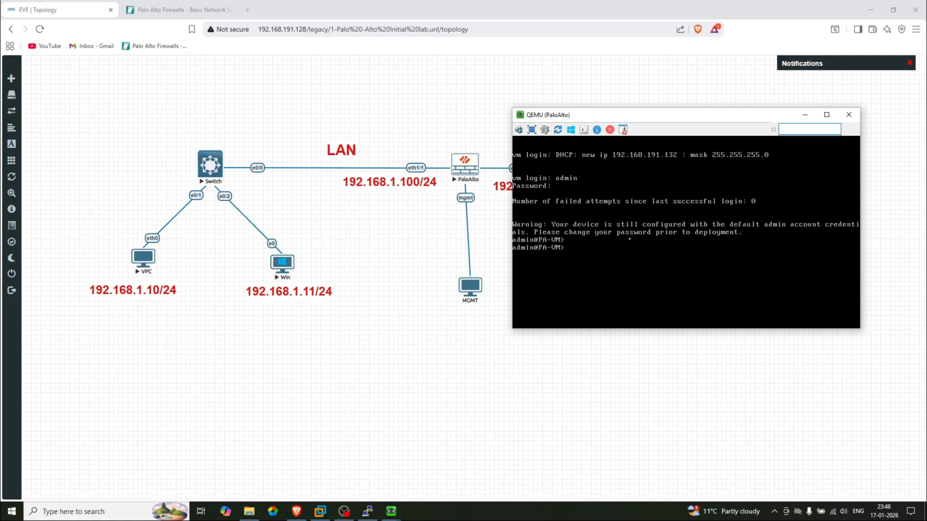
type("show interface management")
key("Return")
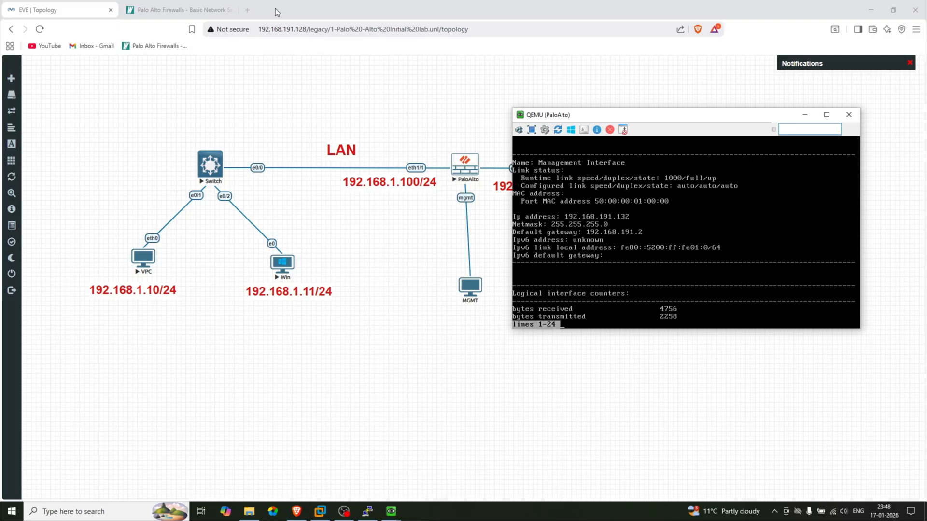
left_click(247, 9)
type("192.168.1")
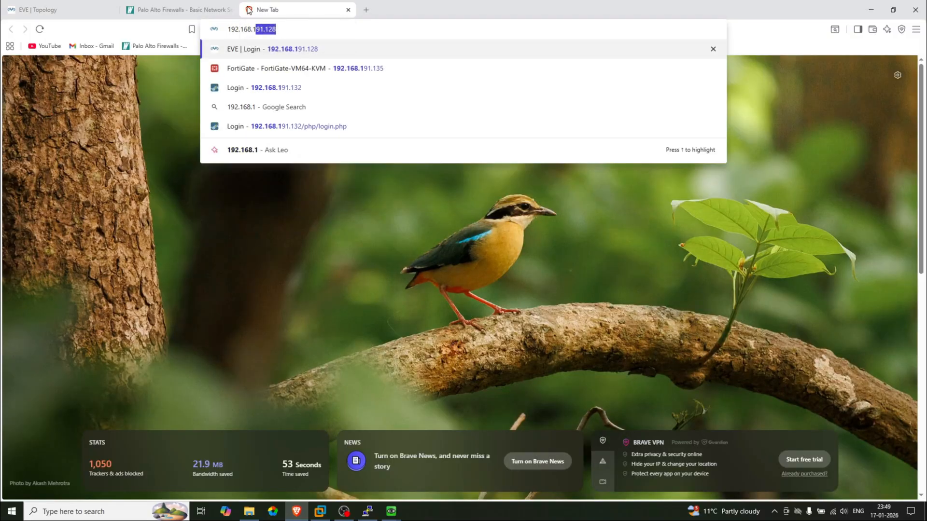
type("91.132")
key("BackSpace")
key("BackSpace")
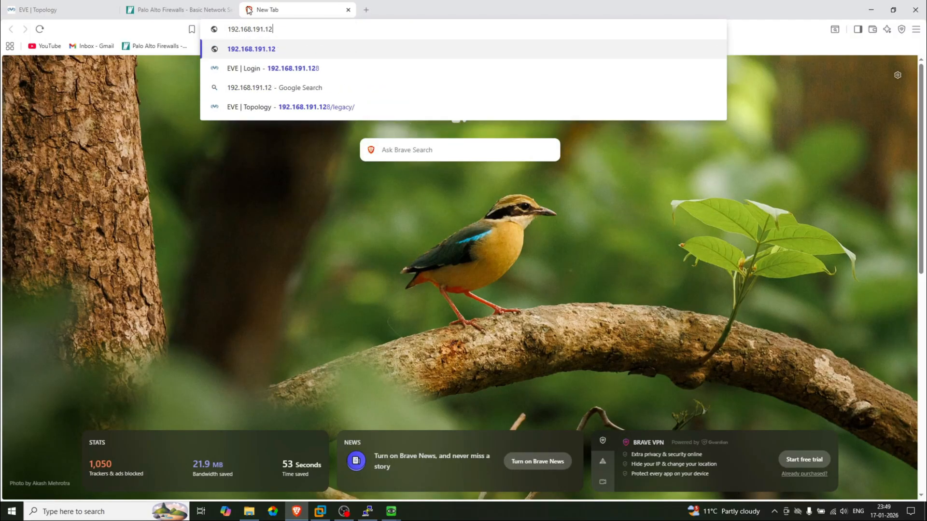
type("32")
key("Return")
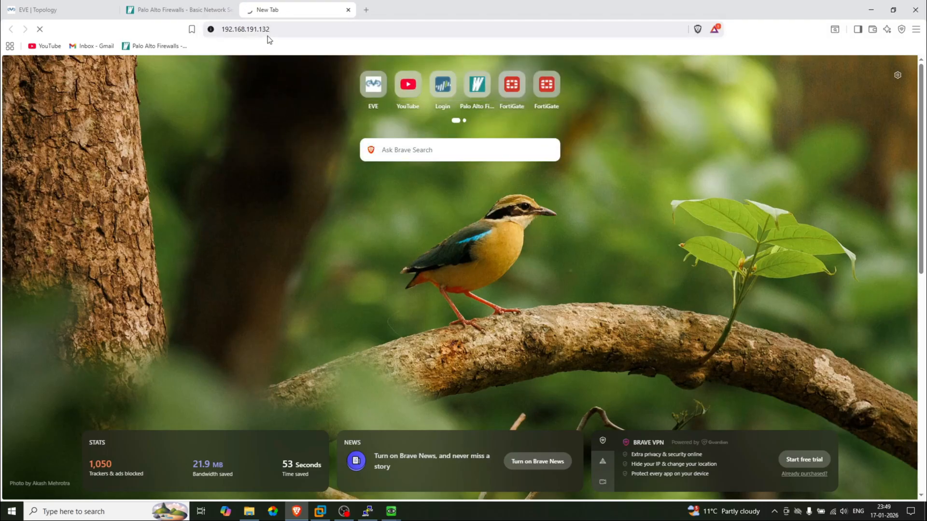
left_click(285, 30)
key("Left")
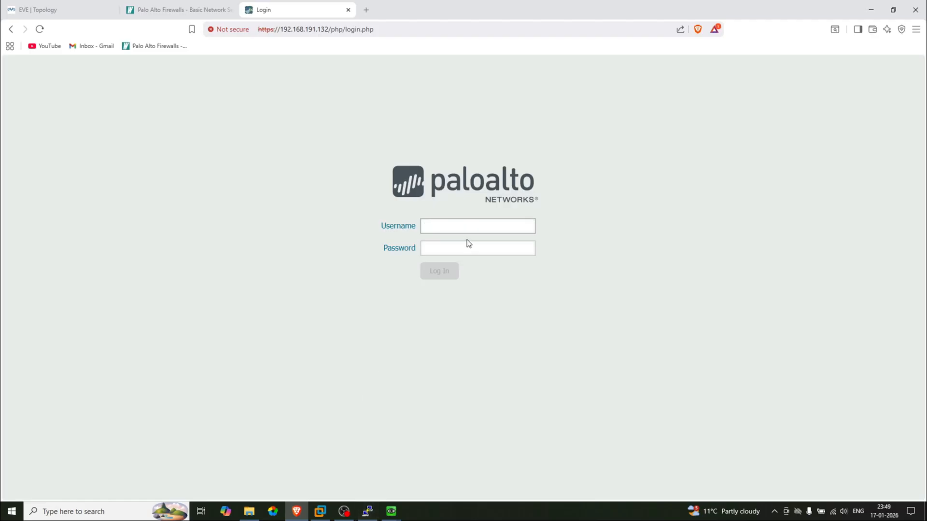
Sign in with the admin username and password and acknowledge the default-credentials warning
left_click(460, 226)
type("admin")
key("Tab")
type("ad")
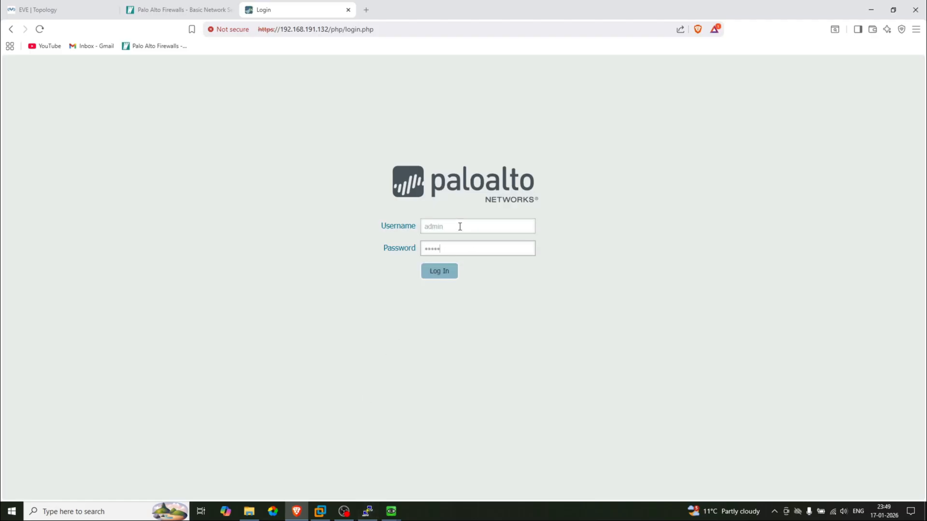
type("min")
key("Return")
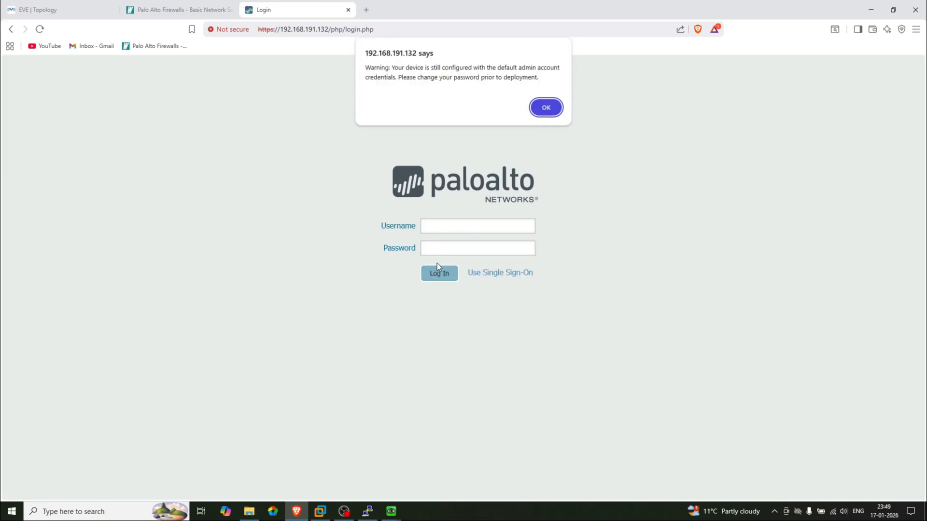
left_click(539, 111)
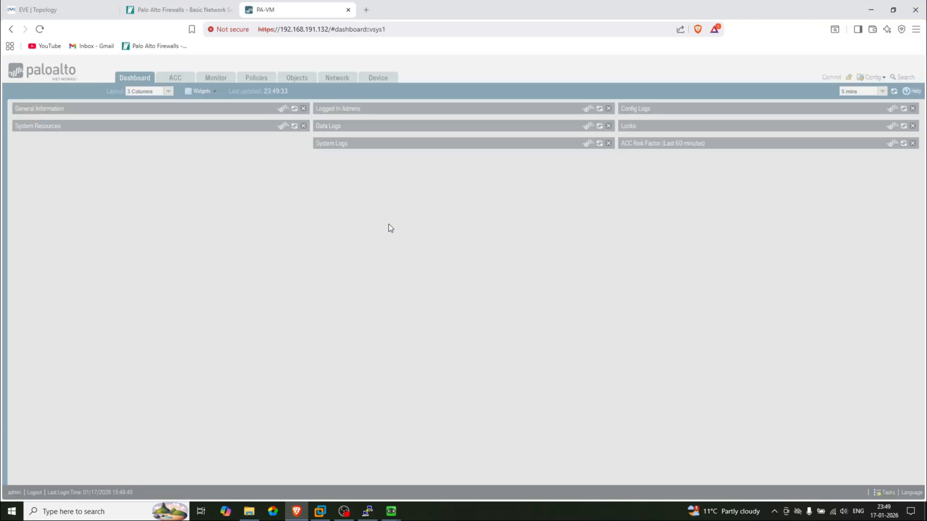
Dismiss the welcome dialog, open Network > Interfaces, and inspect ethernet1/1 without changing it
left_click(630, 392)
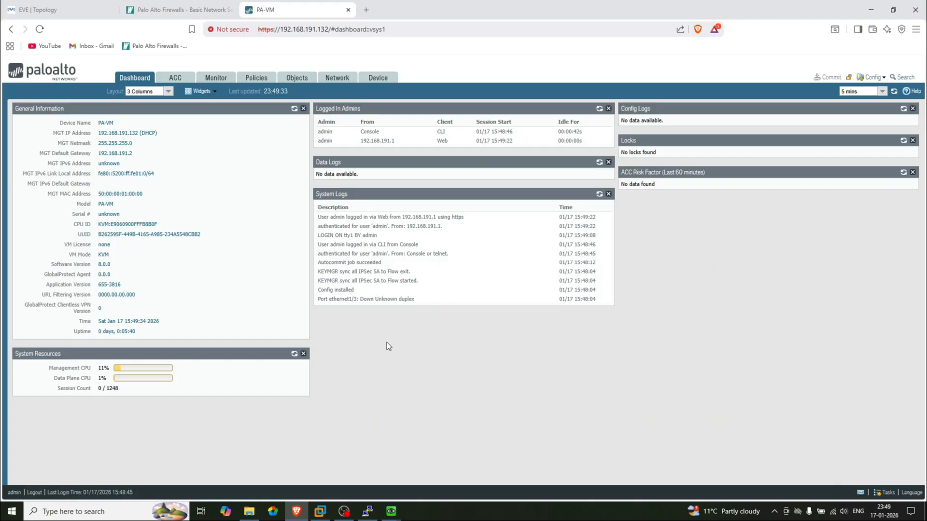
left_click(337, 82)
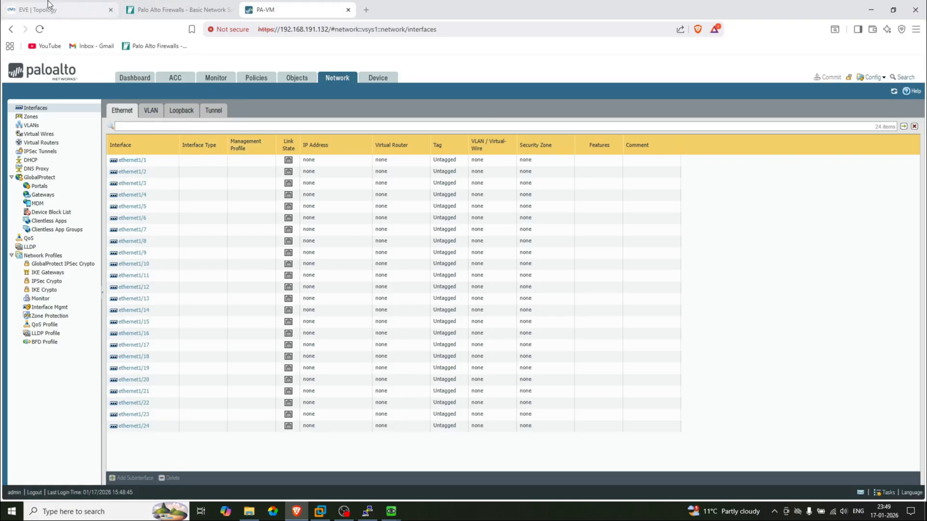
left_click(138, 4)
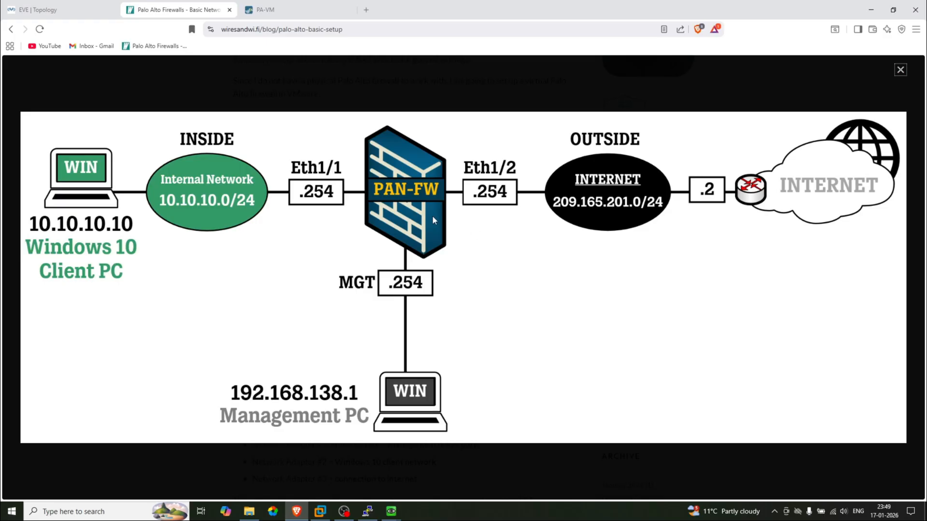
left_click(70, 1)
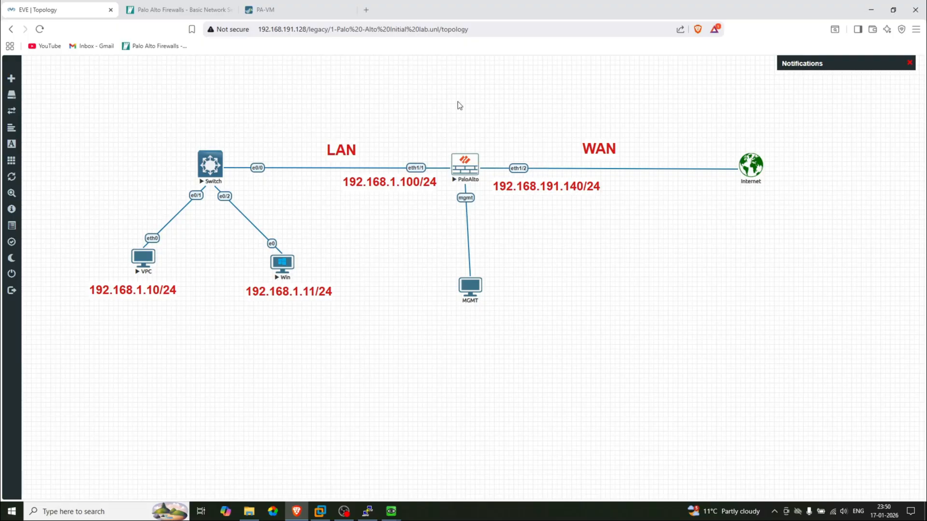
left_click(294, 2)
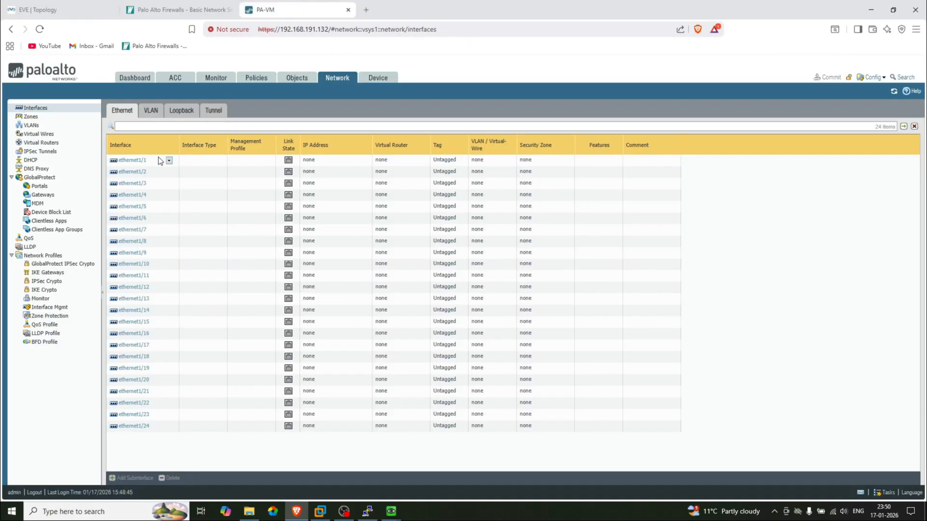
left_click(86, 3)
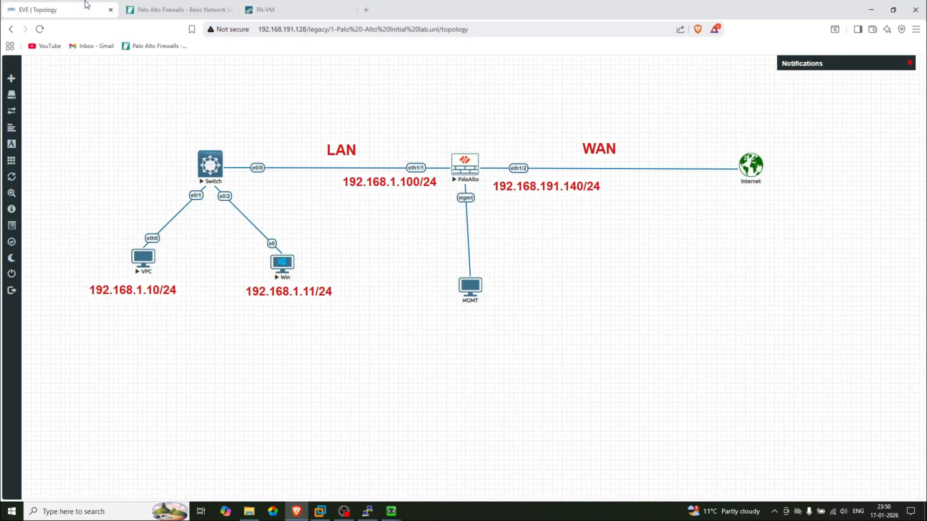
left_click(268, 8)
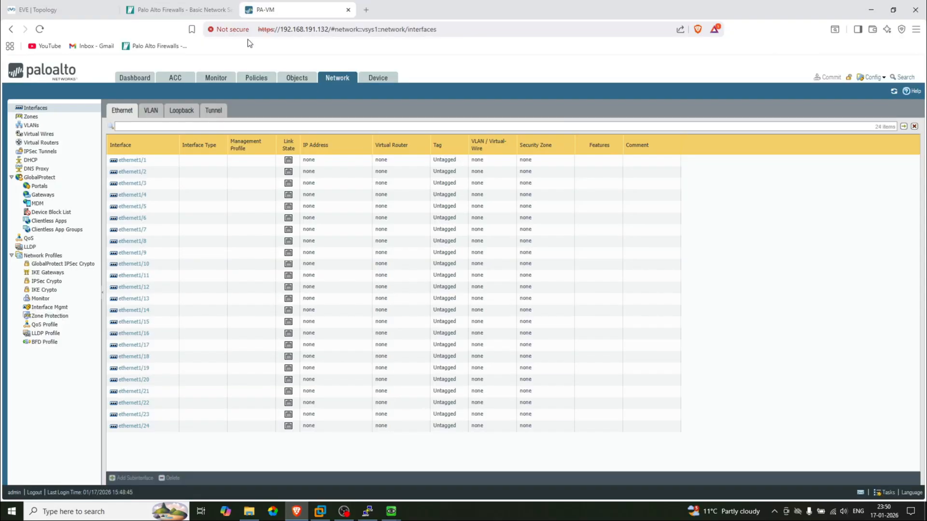
left_click(127, 163)
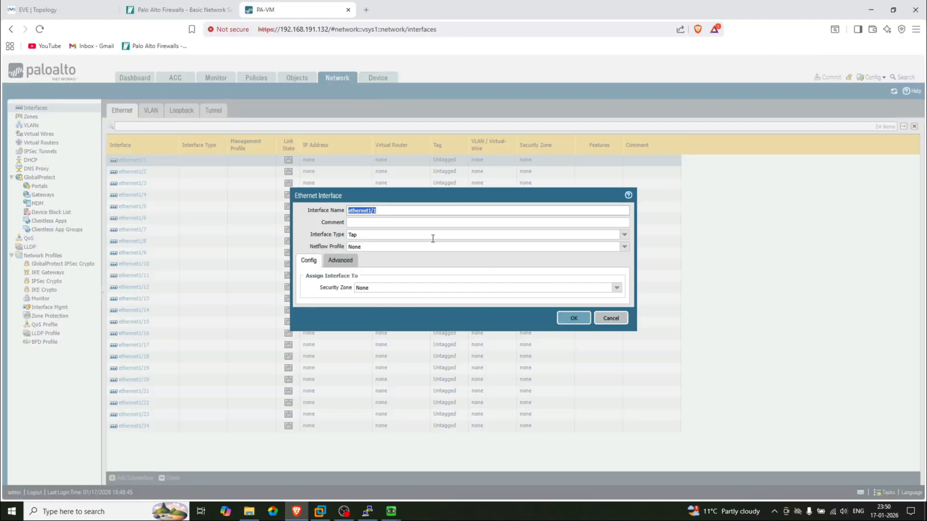
left_click(611, 318)
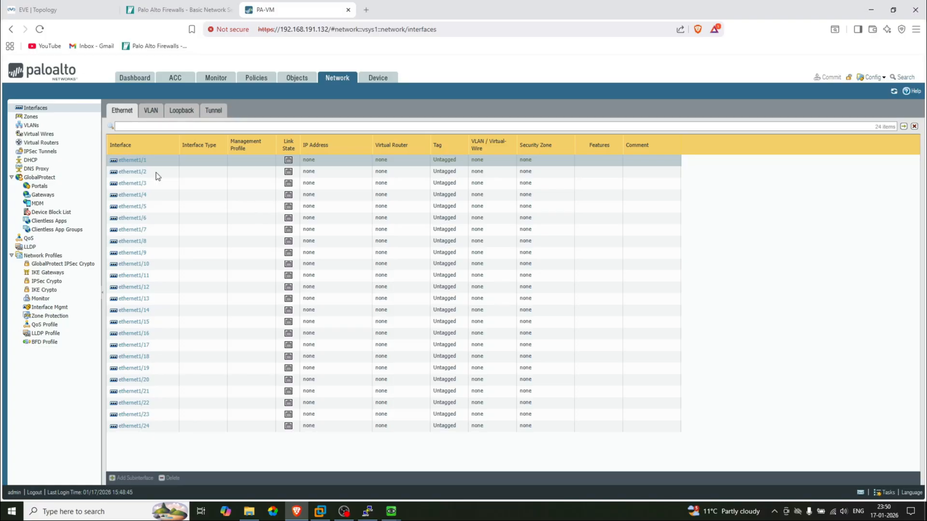
Under Network > Zones, add a Layer3 security zone named LAN
left_click(30, 116)
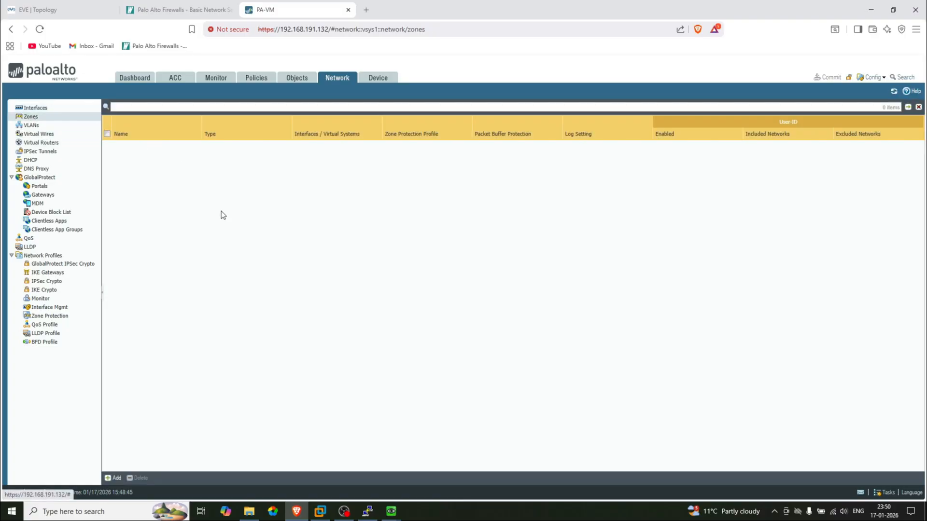
left_click(65, 2)
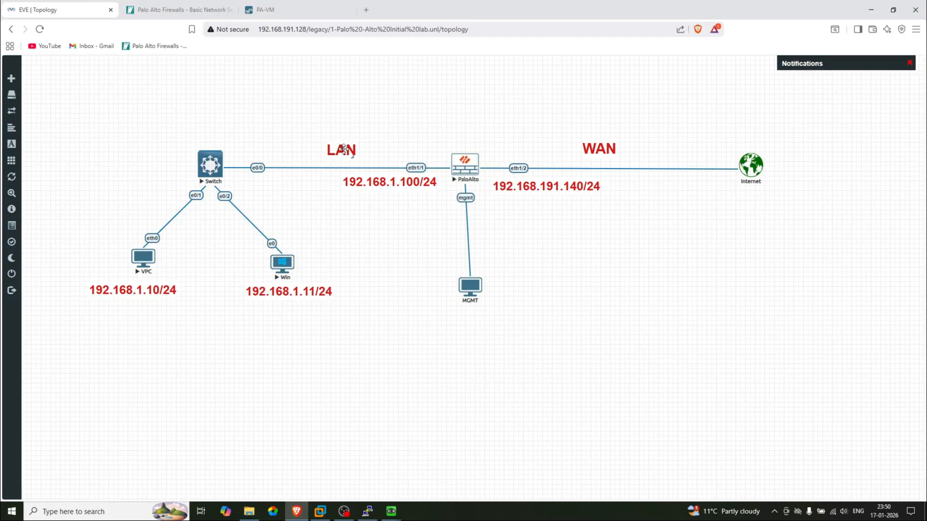
left_click(330, 5)
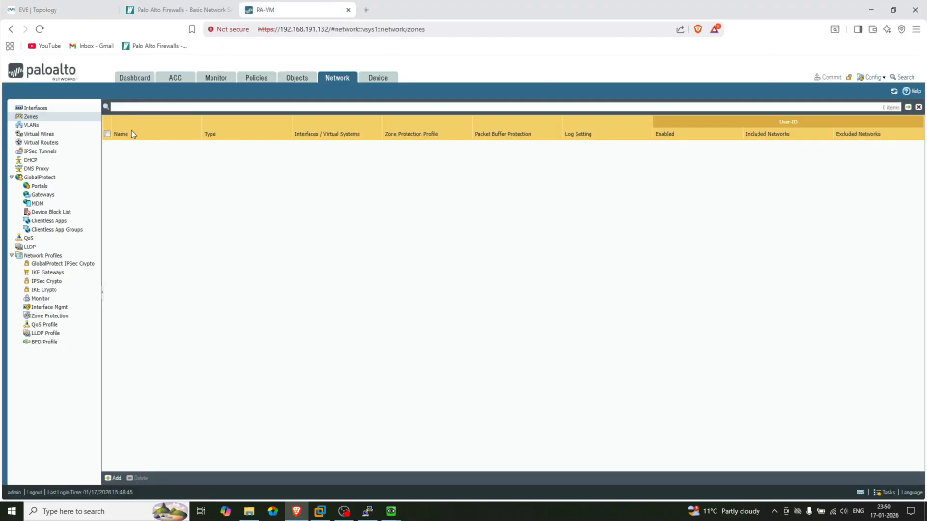
left_click(114, 478)
left_click(381, 159)
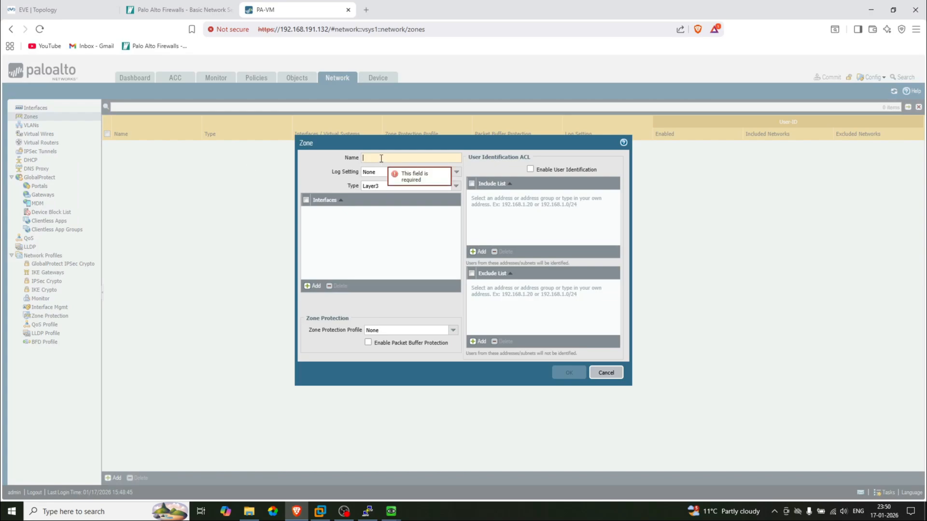
type("Zo")
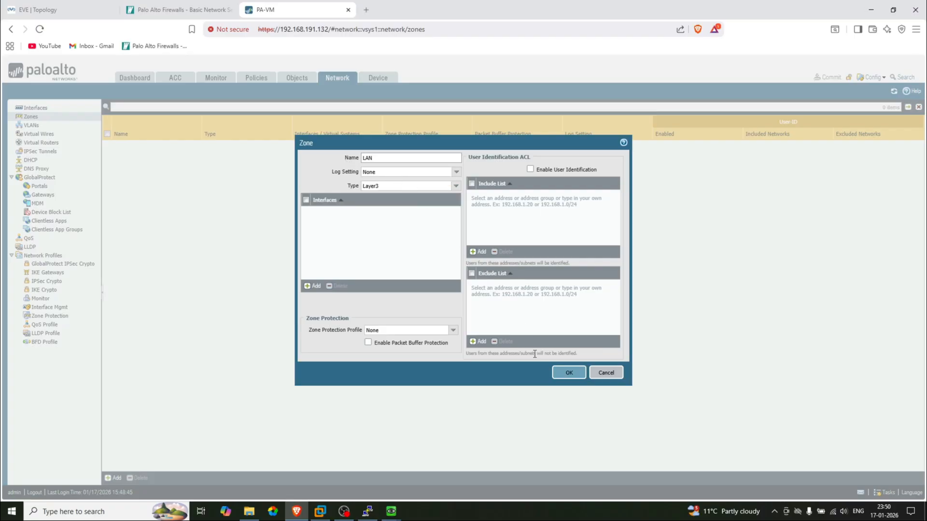
left_click(570, 372)
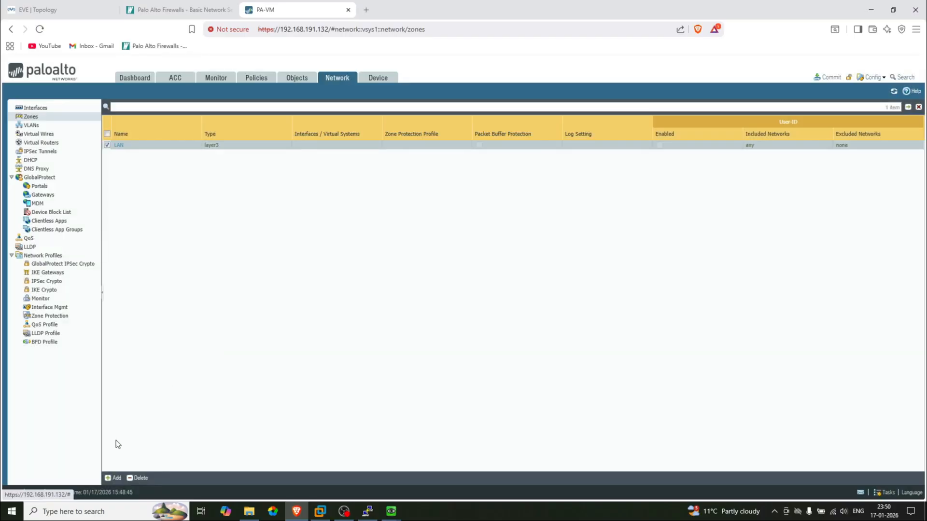
Add a second security zone named WAN
left_click(114, 478)
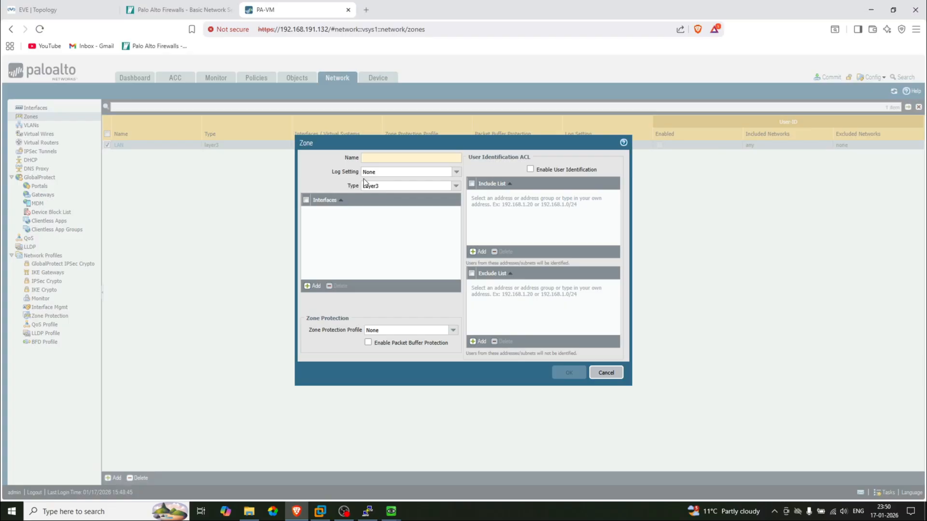
type("WAN")
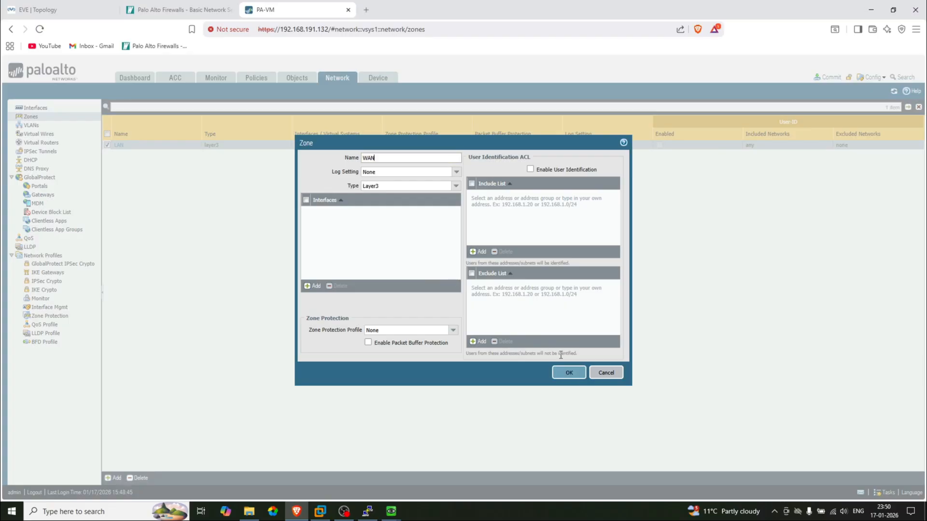
left_click(567, 371)
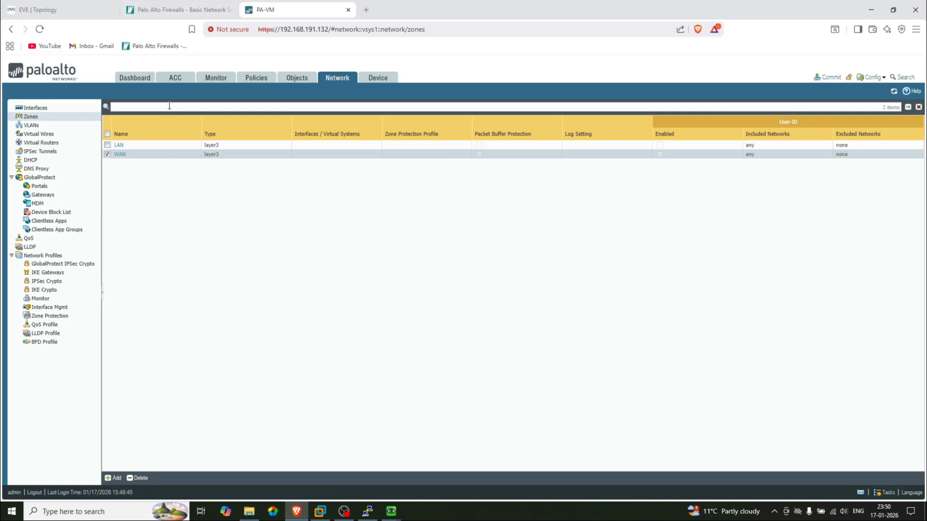
left_click(66, 7)
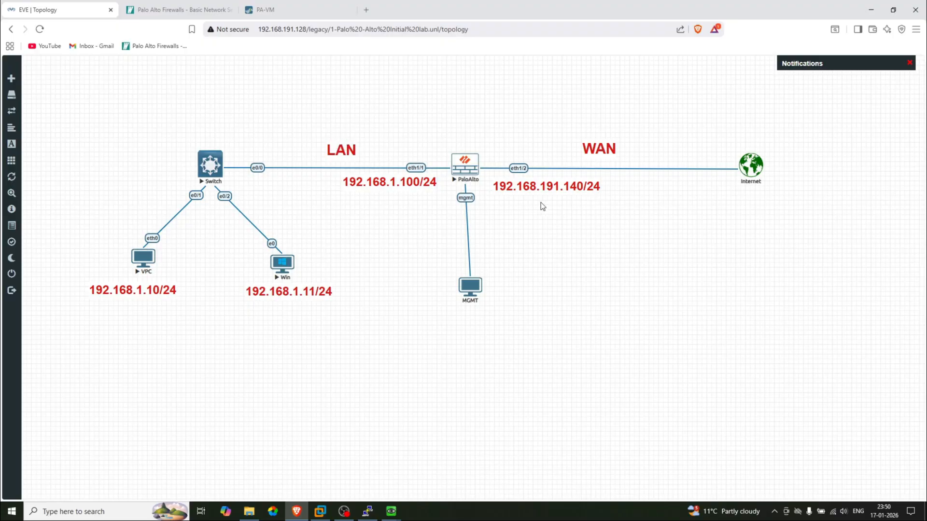
left_click(314, 7)
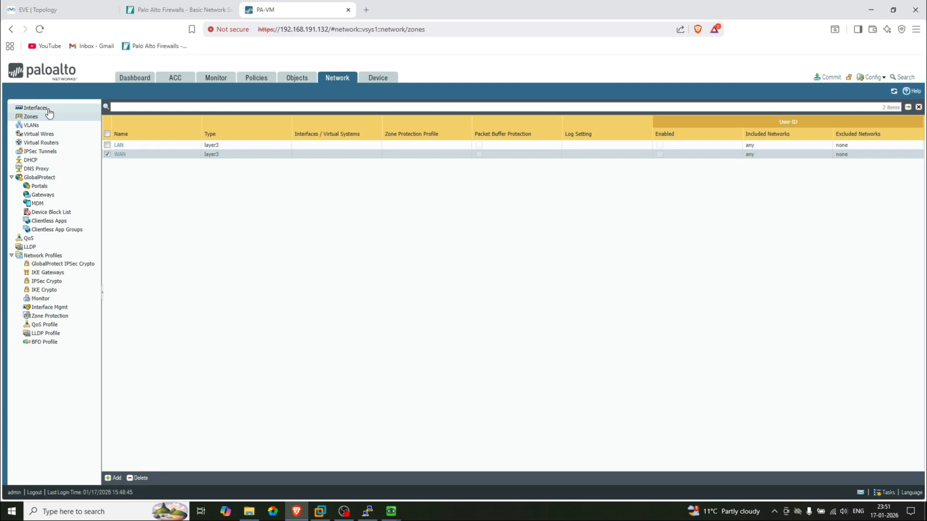
Open ethernet1/1's settings and give it the comment LAN
left_click(35, 109)
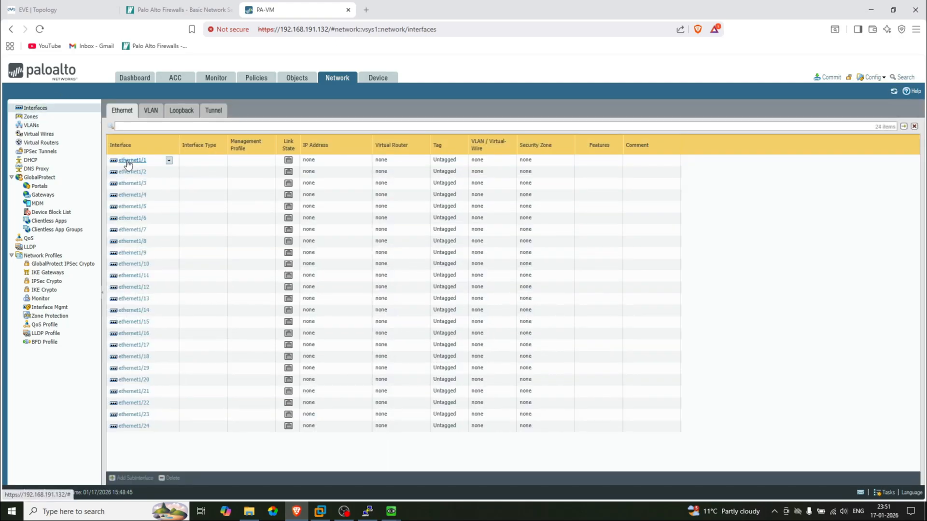
left_click(125, 162)
left_click(44, 10)
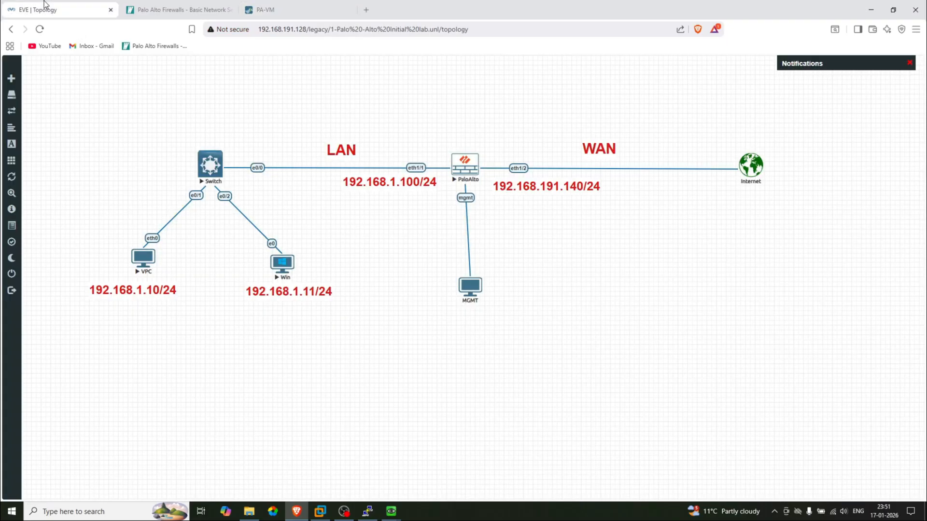
left_click(293, 3)
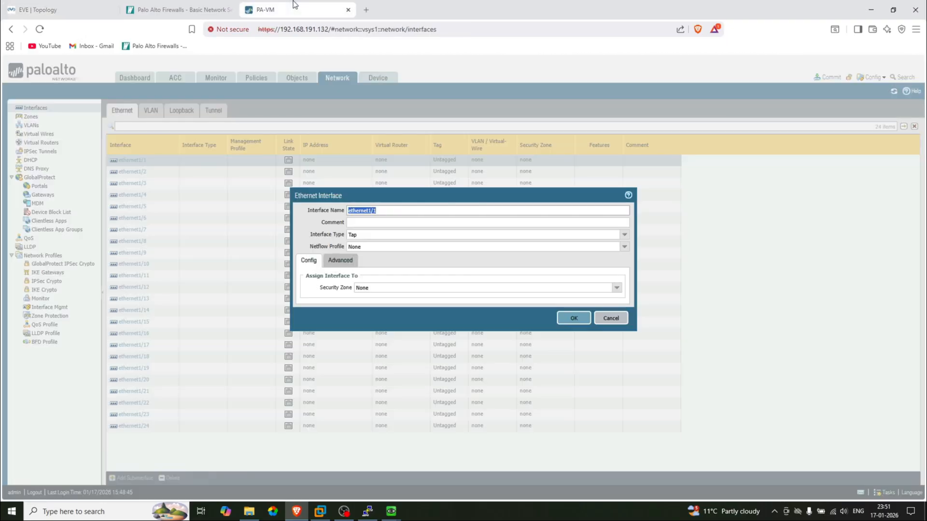
left_click(391, 223)
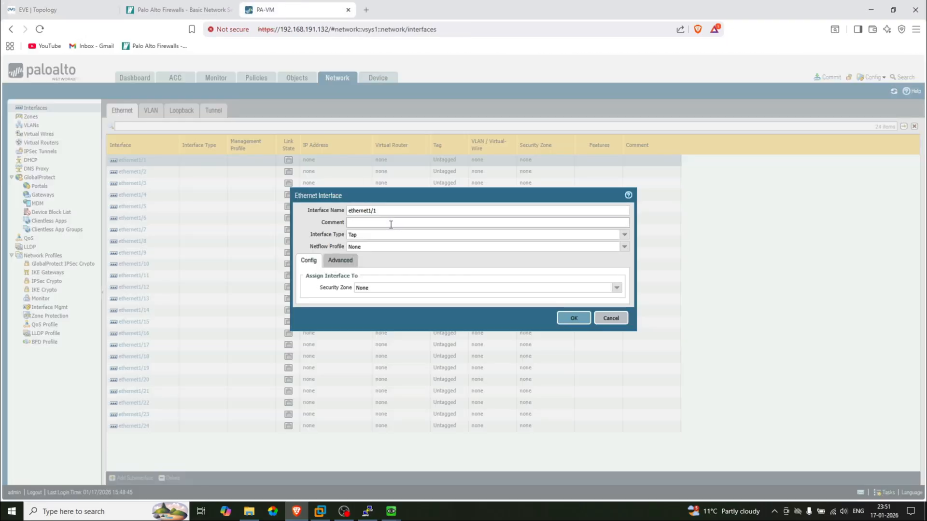
type("LAN")
Set ethernet1/1 to Layer3 on the default virtual router in the LAN zone
left_click(624, 235)
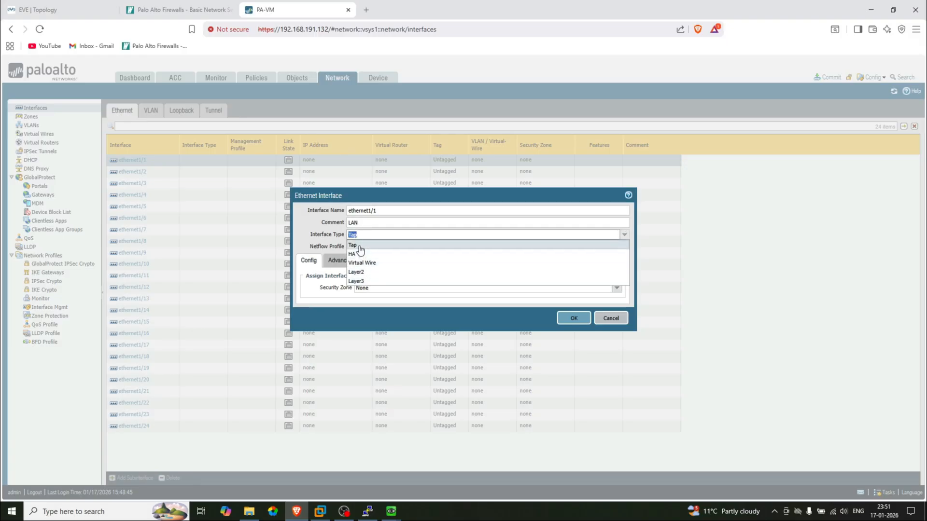
left_click(361, 282)
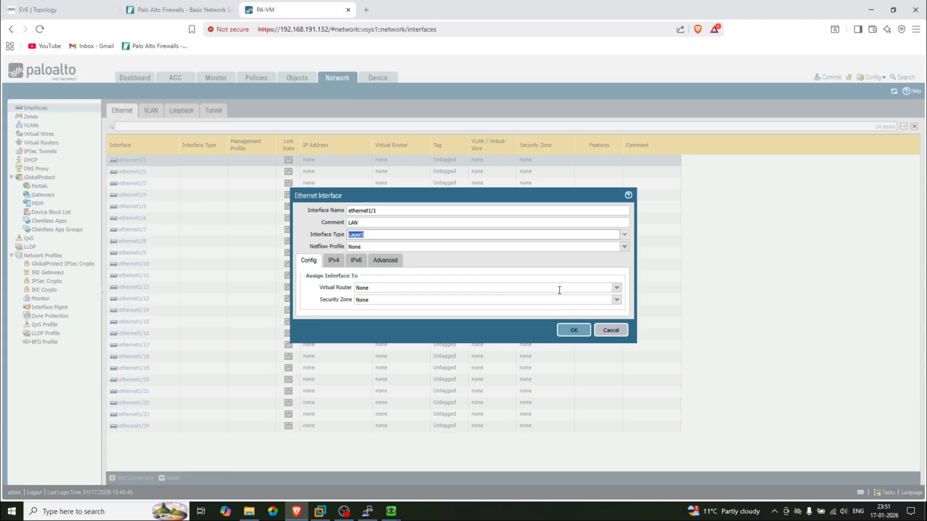
left_click(616, 289)
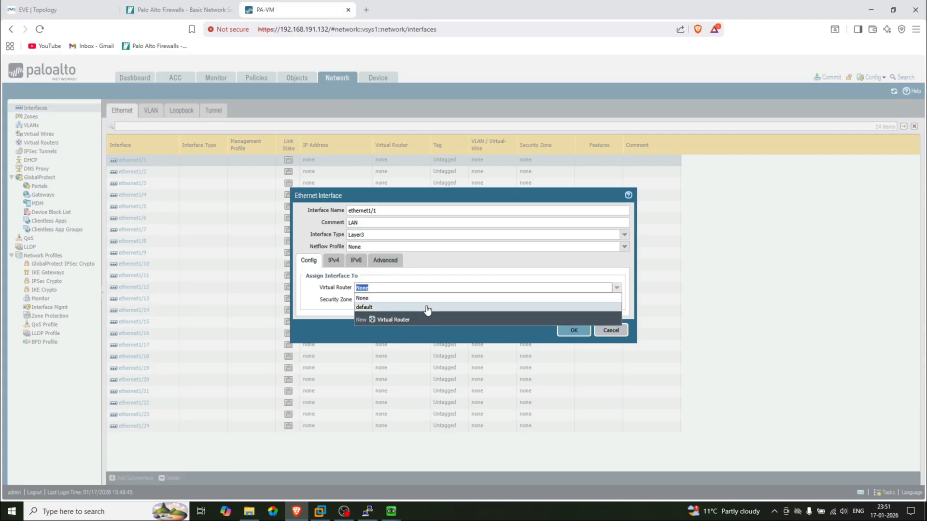
left_click(411, 307)
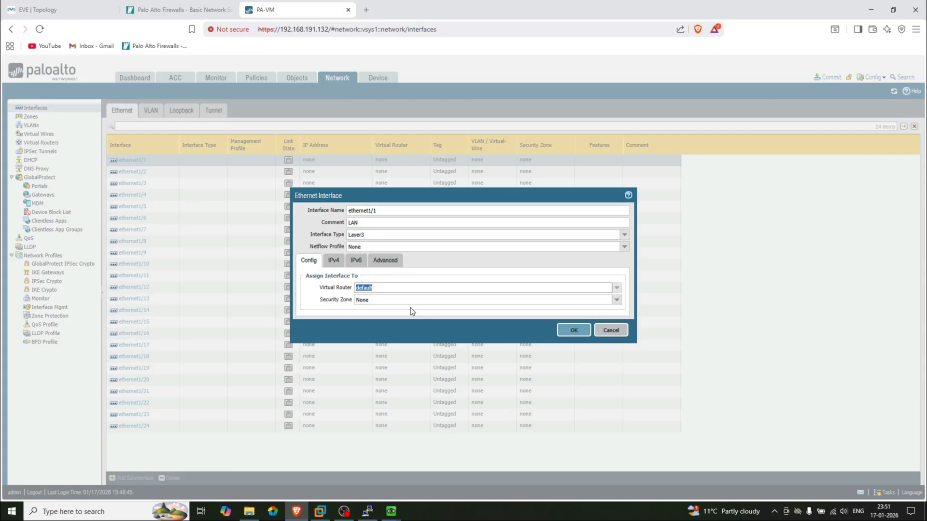
left_click(616, 302)
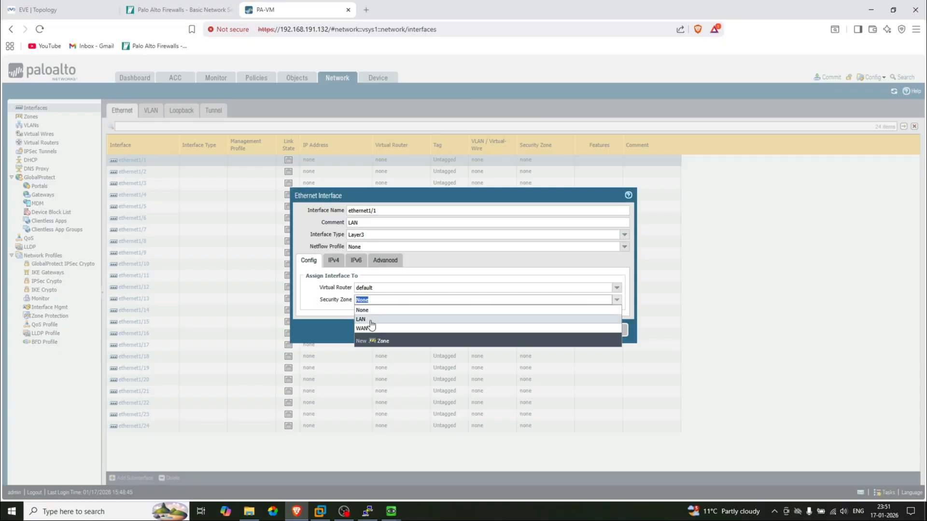
left_click(371, 320)
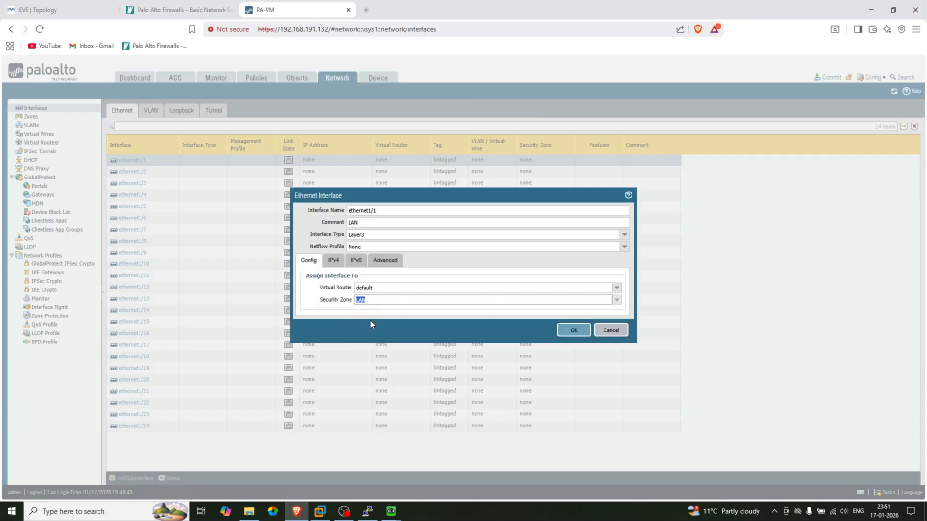
left_click(423, 317)
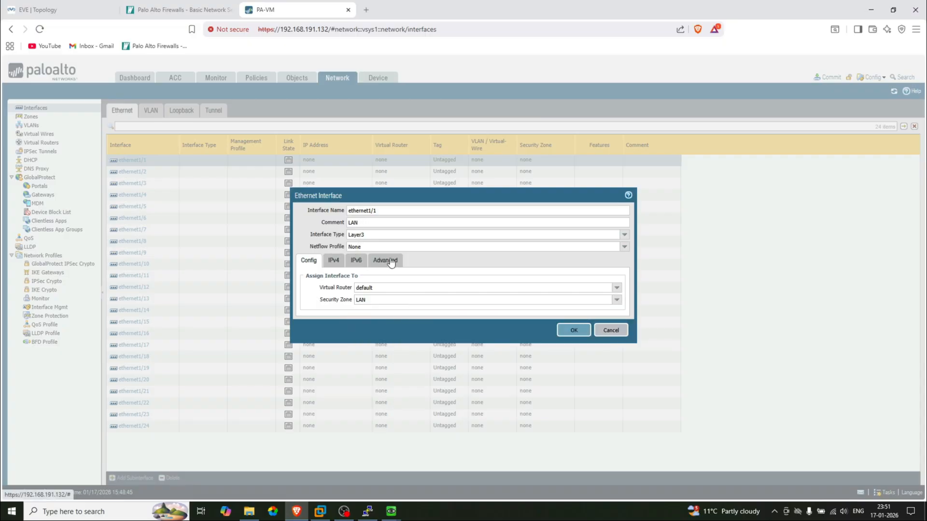
left_click(333, 260)
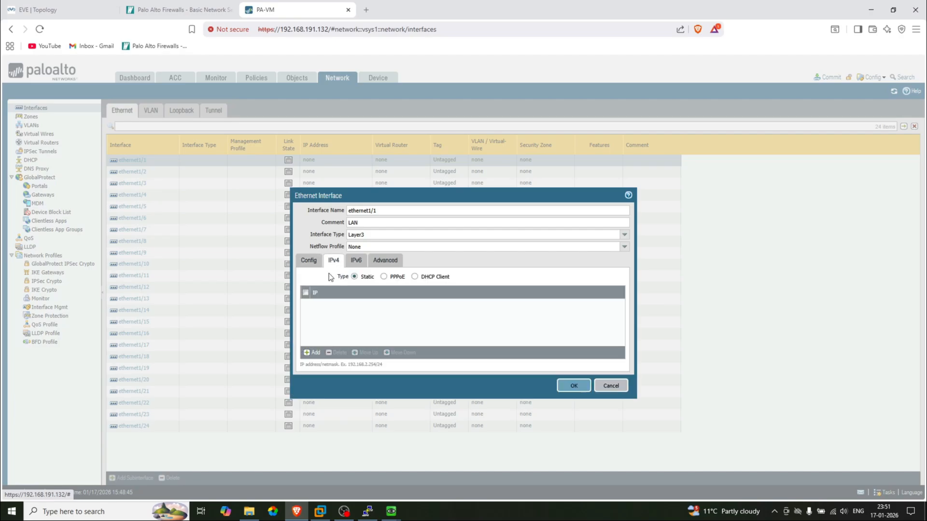
Add the LAN address 192.168.1.100/24 to ethernet1/1 after checking it on the lab diagram
left_click(313, 354)
left_click(80, 9)
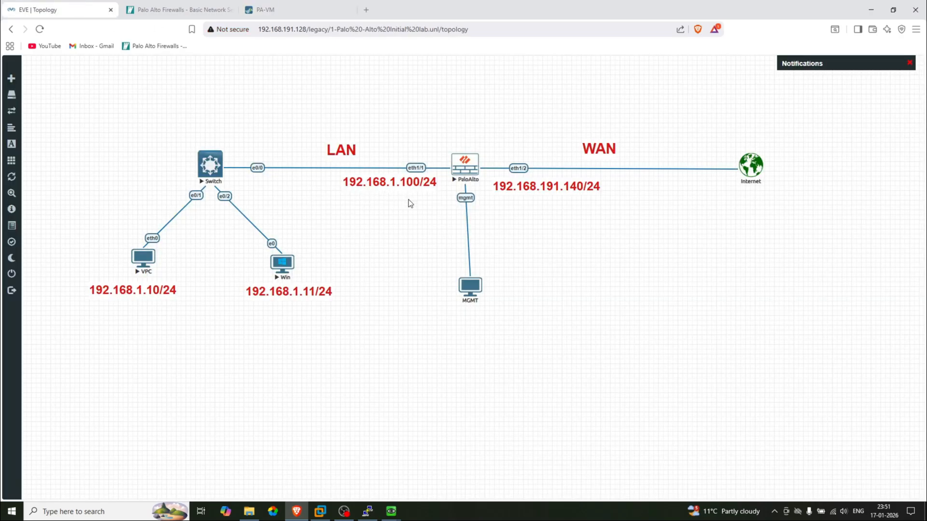
left_click(282, 10)
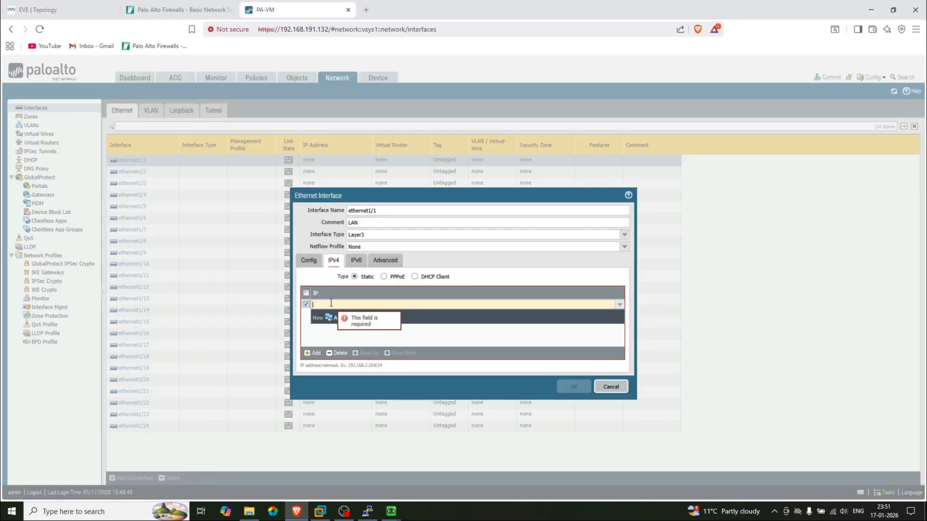
type("192.168.1.100")
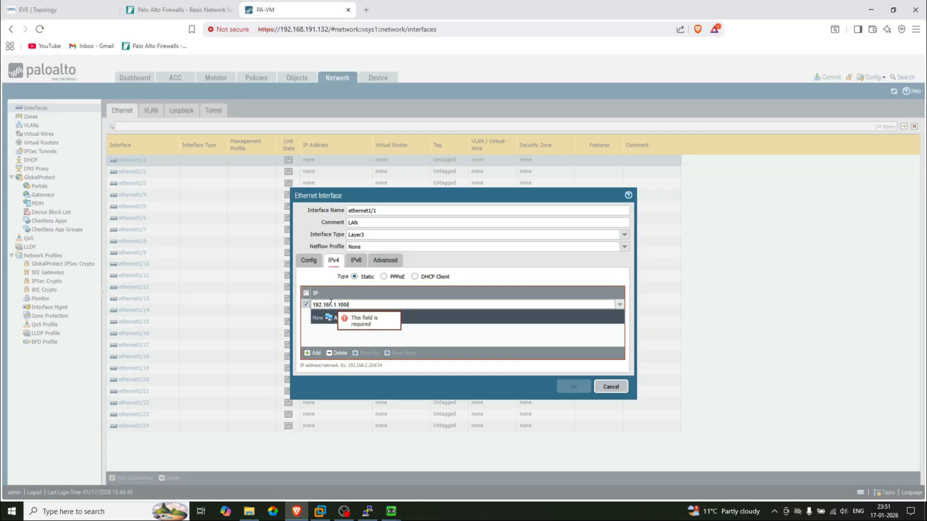
type("/24")
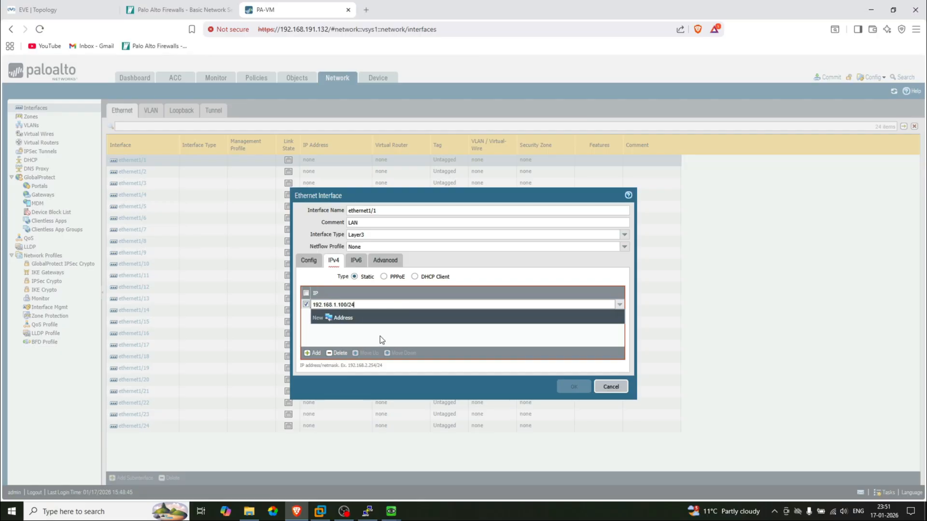
left_click(361, 332)
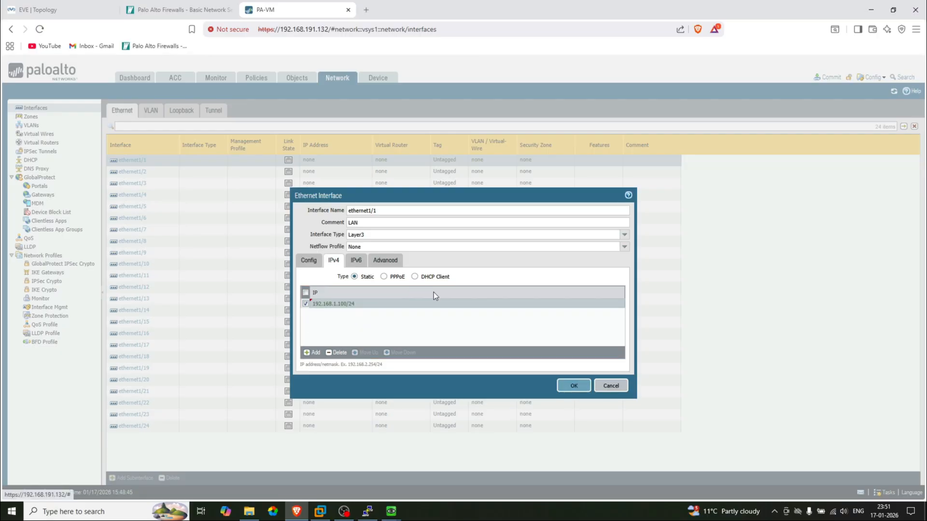
left_click(386, 261)
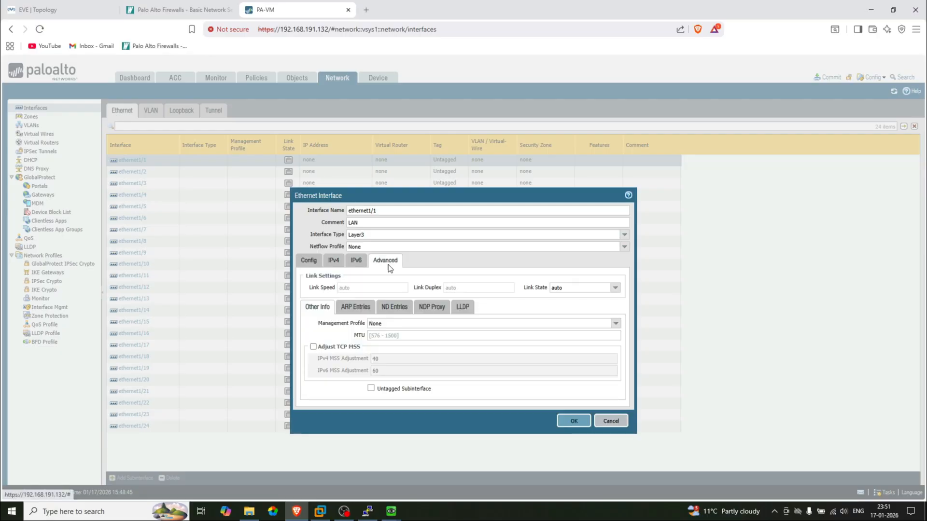
left_click(616, 324)
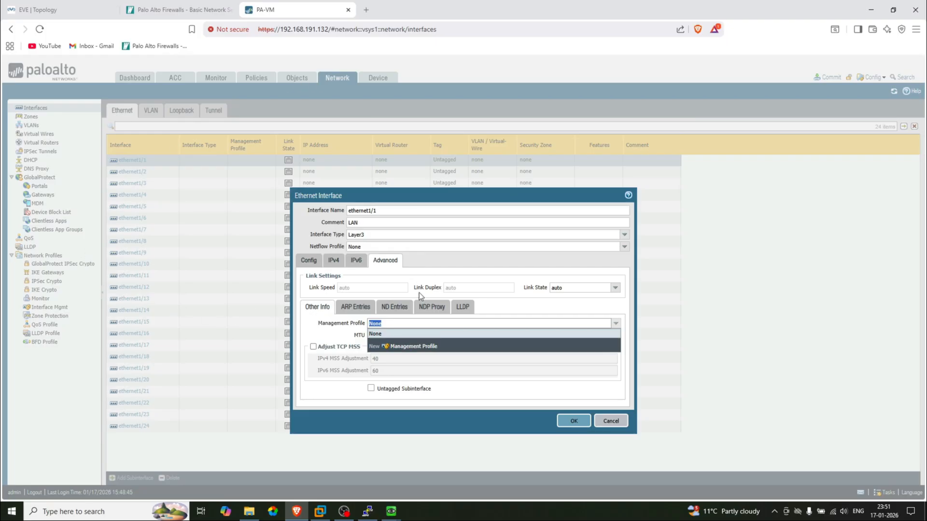
Create a management profile named Ping that permits ping, and apply it to the interface
left_click(414, 348)
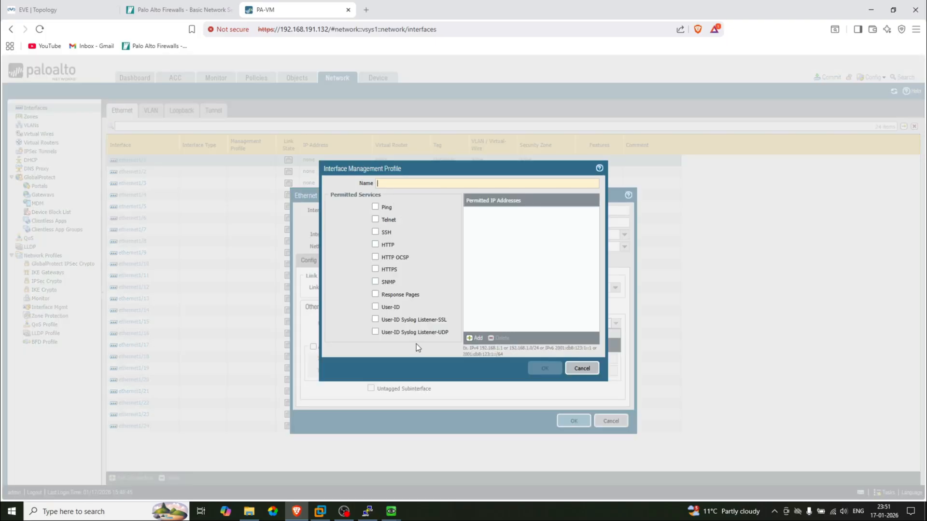
type("Ping")
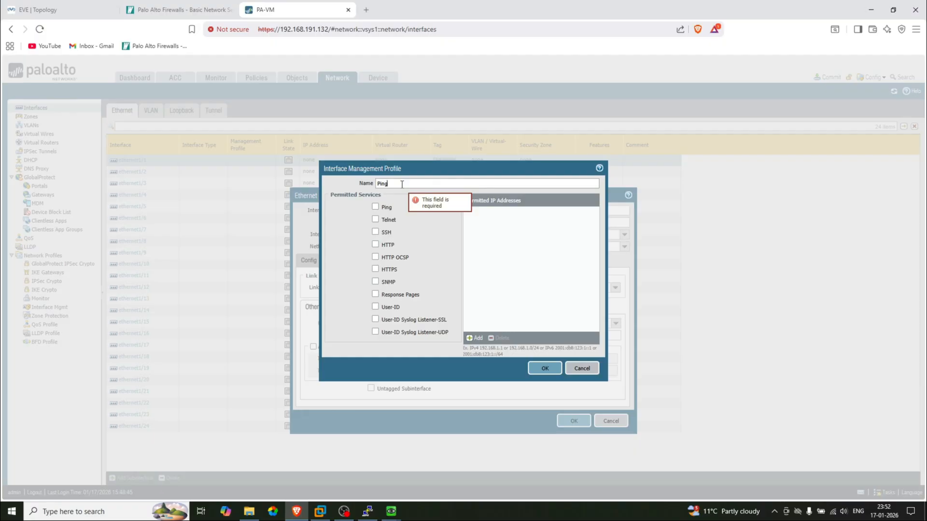
left_click(375, 207)
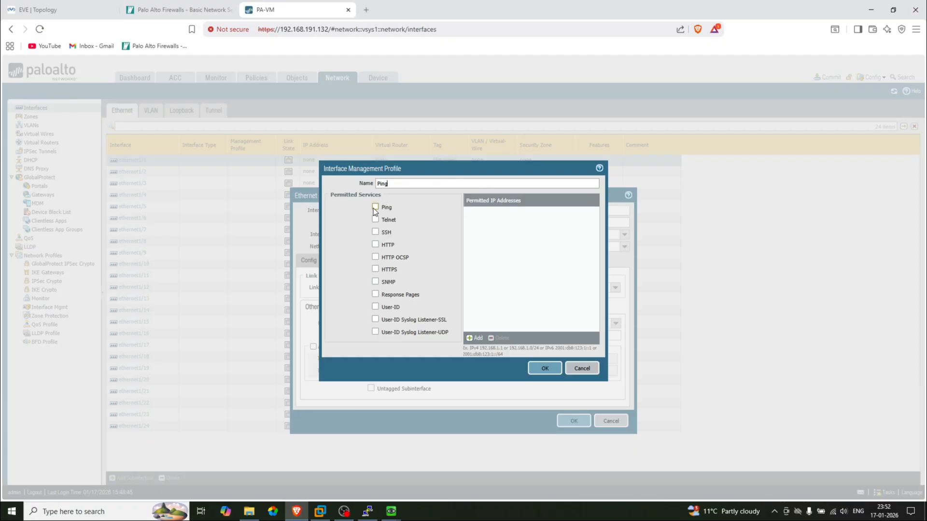
left_click(543, 369)
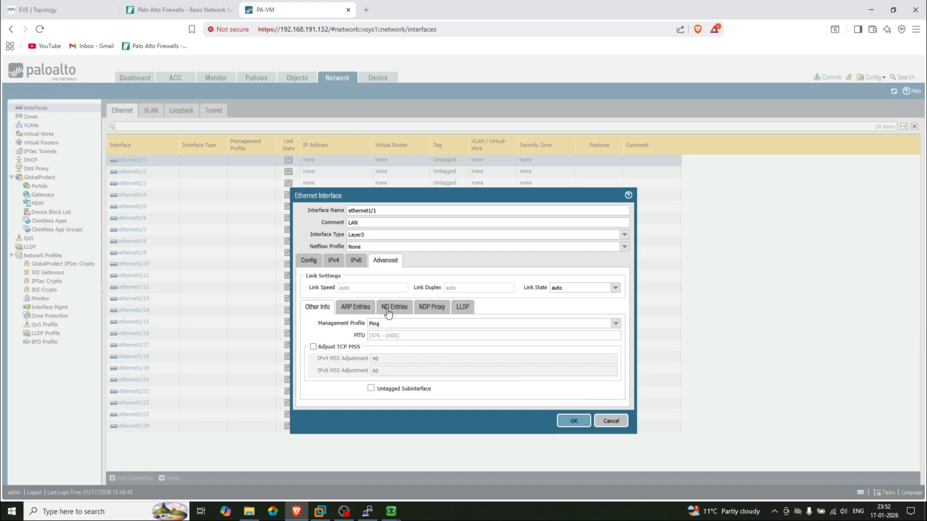
Review the ethernet1/1 config, IPv4 and Advanced tabs, then save the interface
left_click(308, 263)
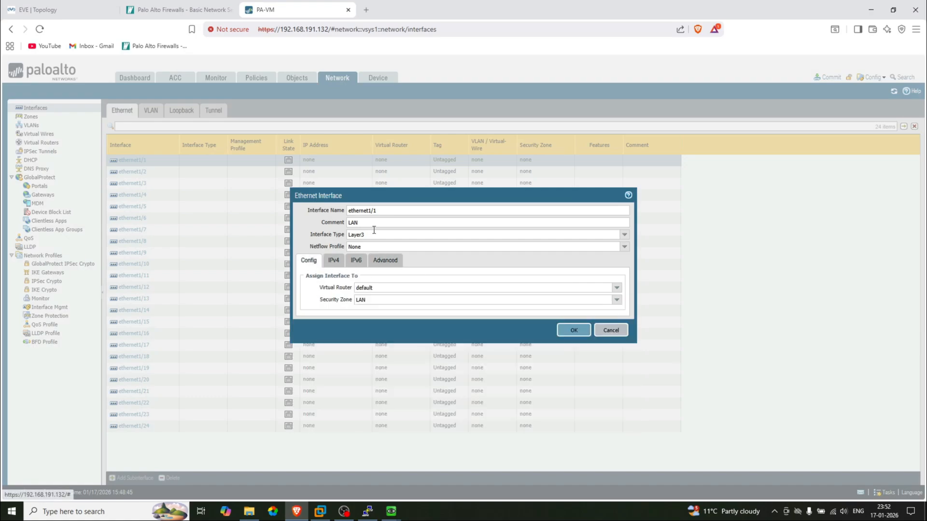
triple_click(386, 213)
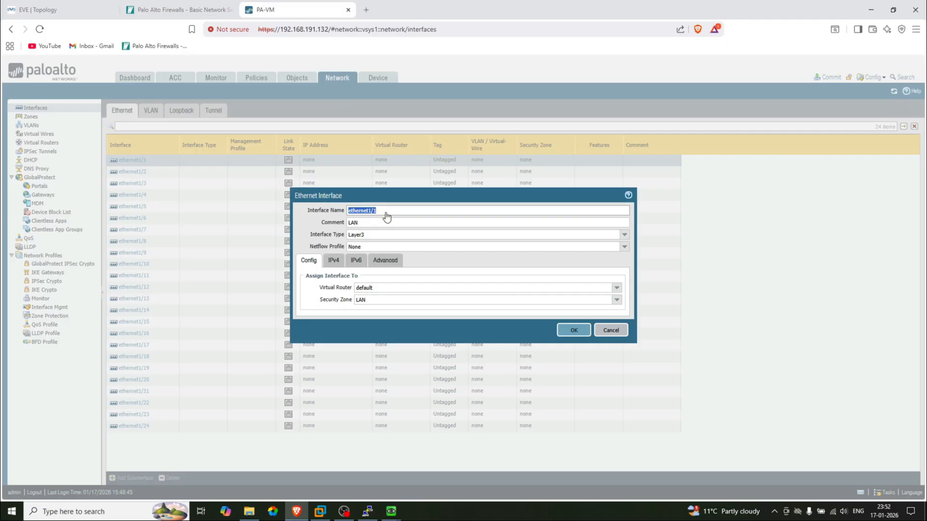
left_click_drag(367, 224, 349, 223)
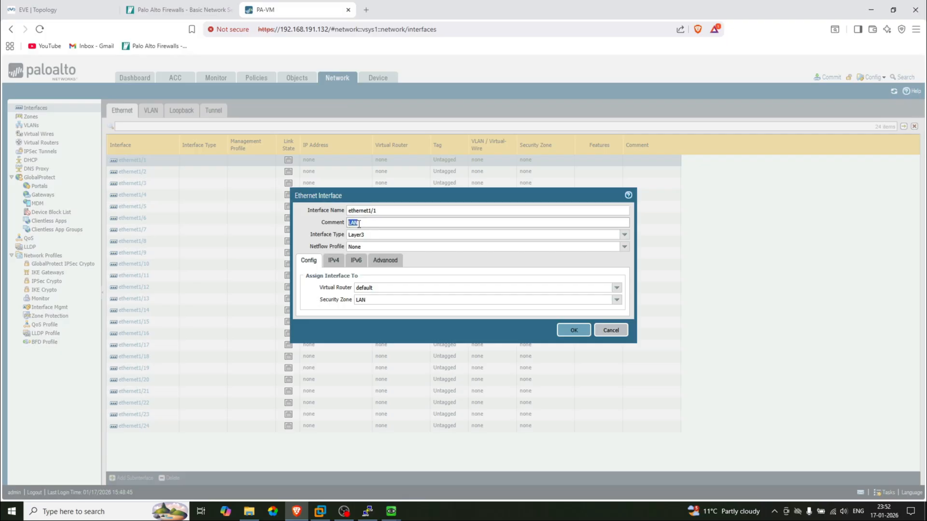
left_click(375, 223)
left_click(334, 260)
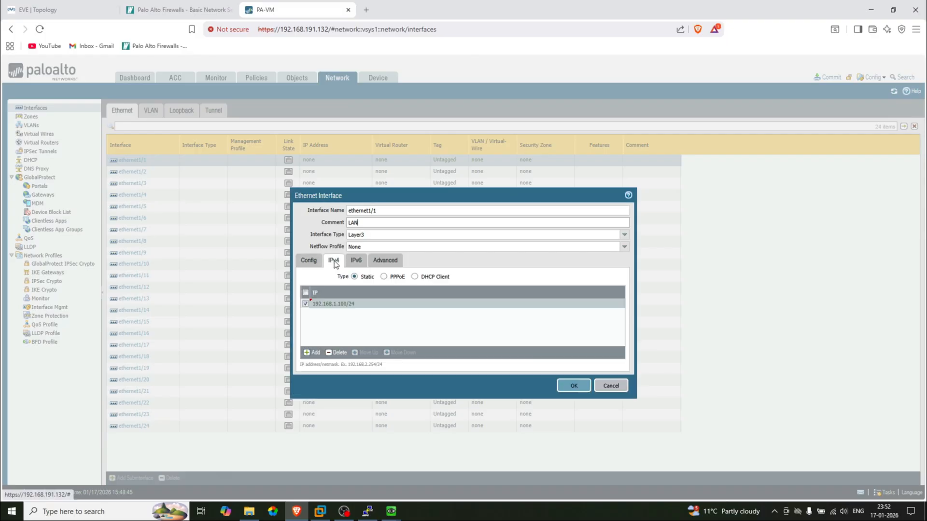
left_click(385, 260)
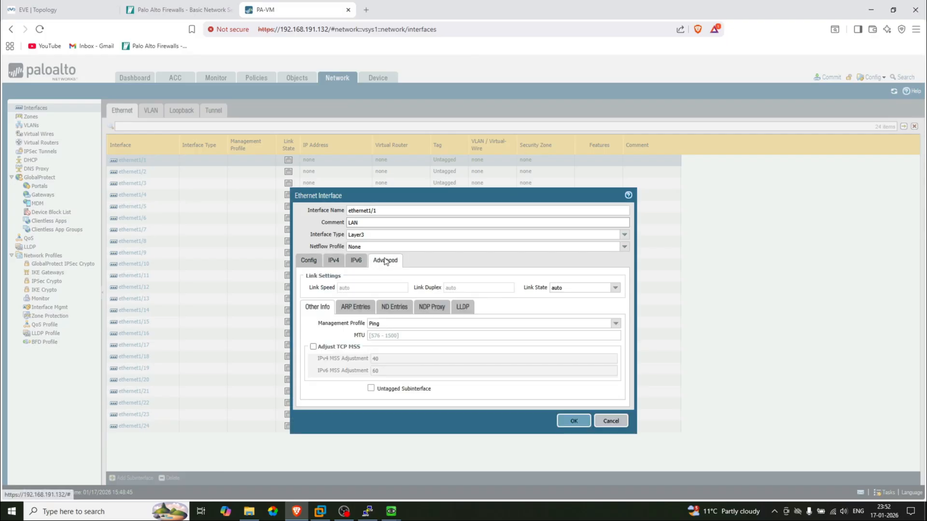
left_click(317, 262)
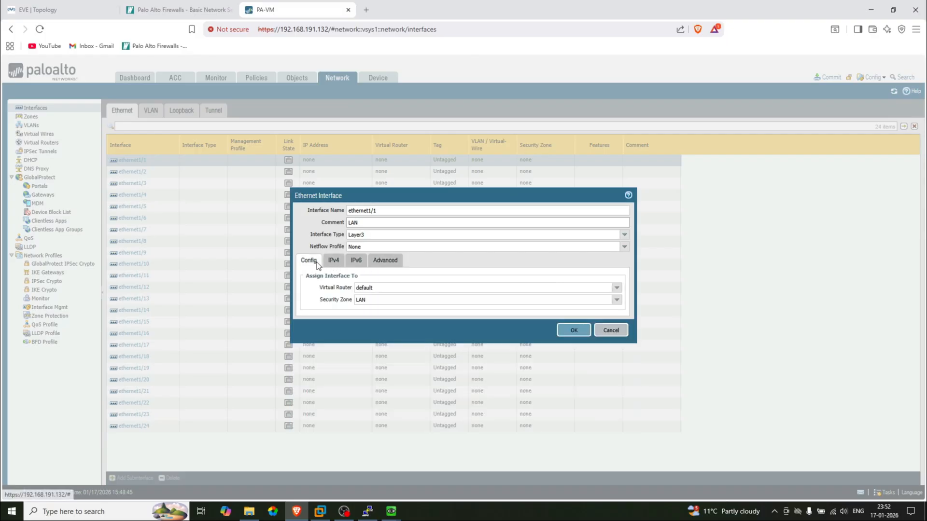
left_click(573, 331)
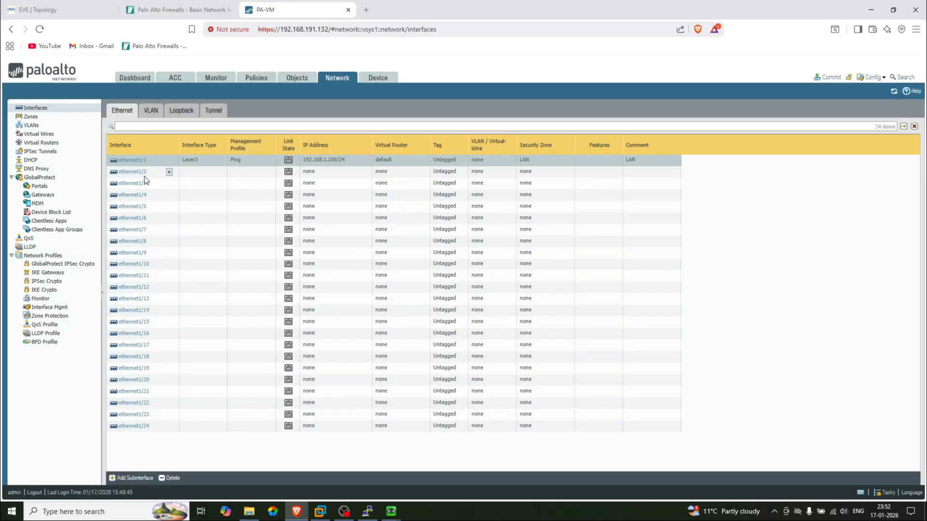
Edit ethernet1/2 with comment WAN and interface type Layer3
left_click(133, 171)
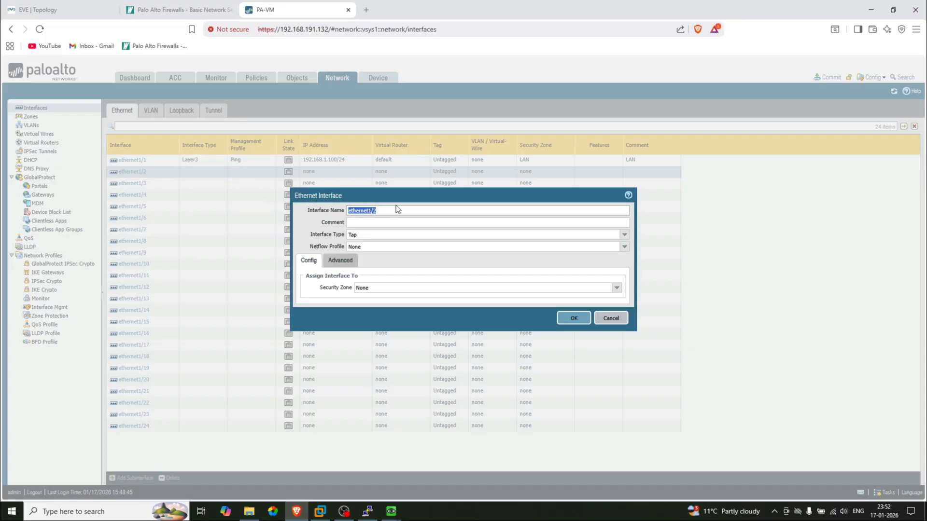
left_click(106, 6)
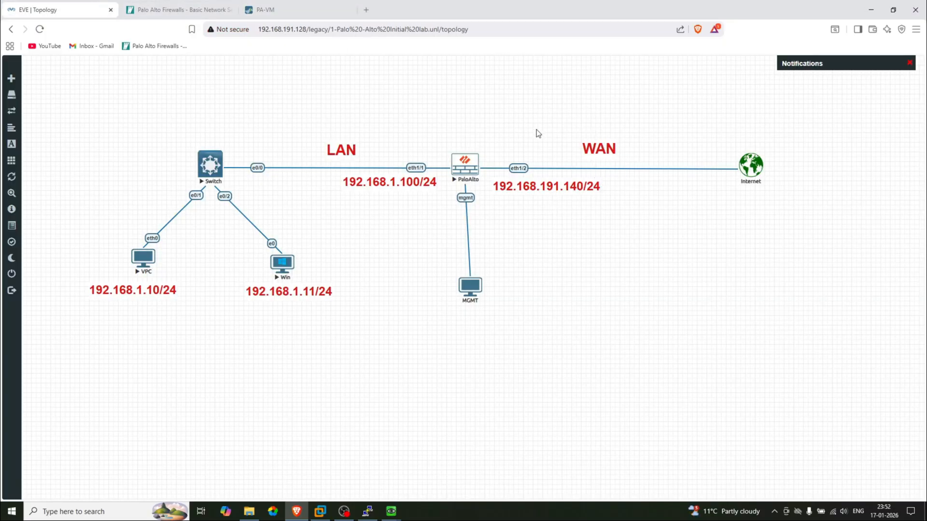
left_click(265, 9)
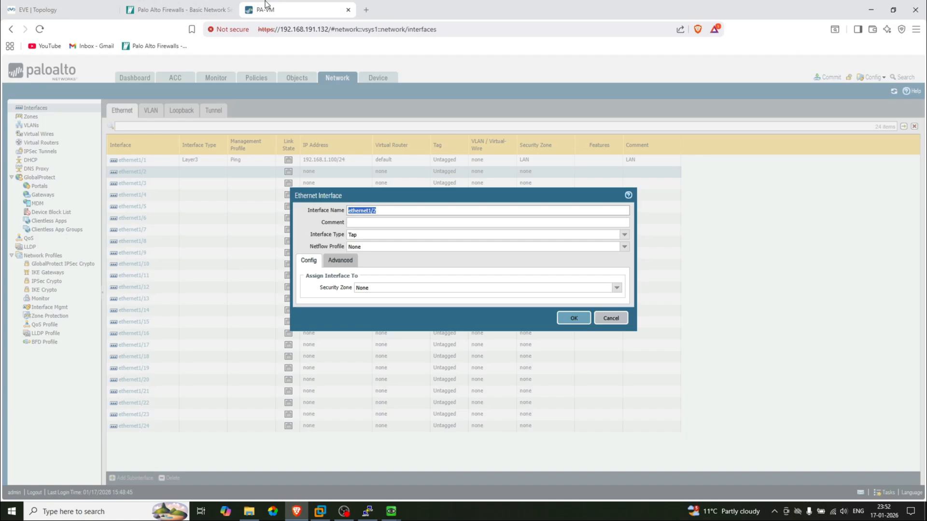
left_click(392, 222)
type("WAN")
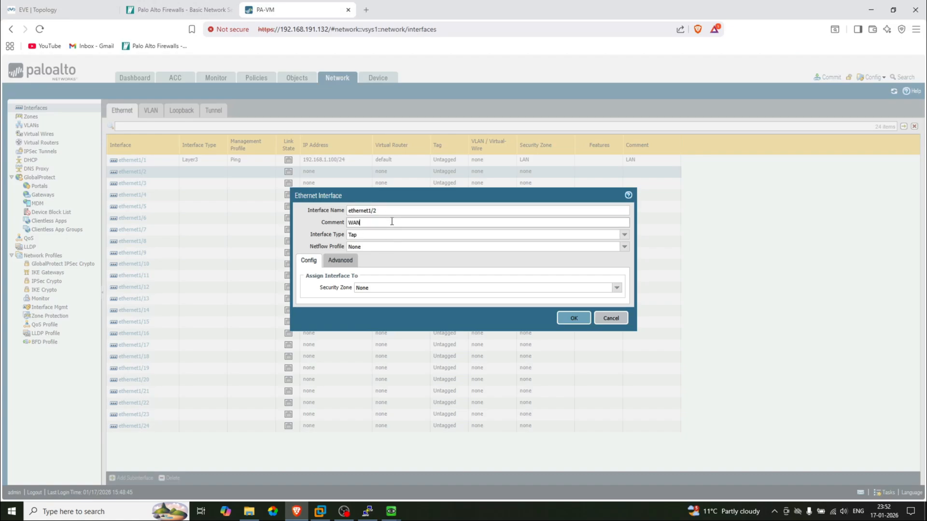
left_click(626, 238)
left_click(365, 283)
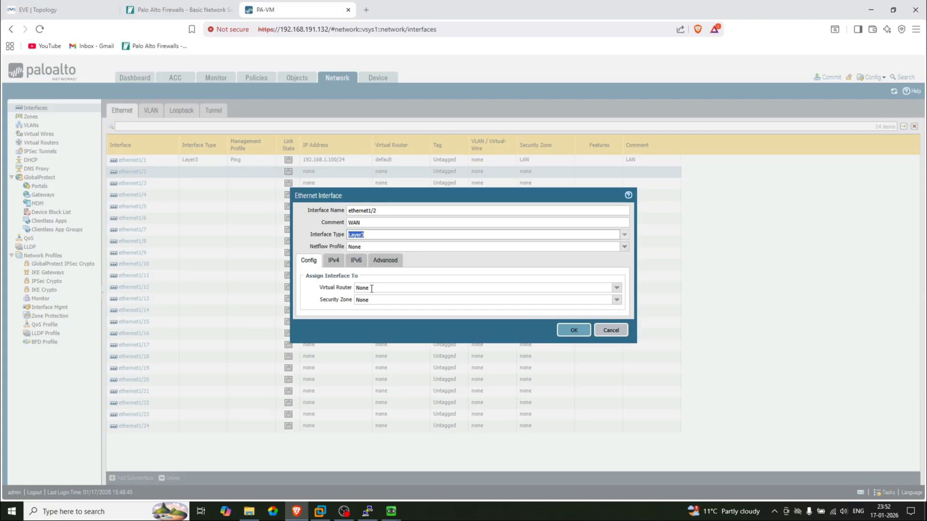
Assign ethernet1/2 to the default virtual router and the WAN security zone
left_click(381, 288)
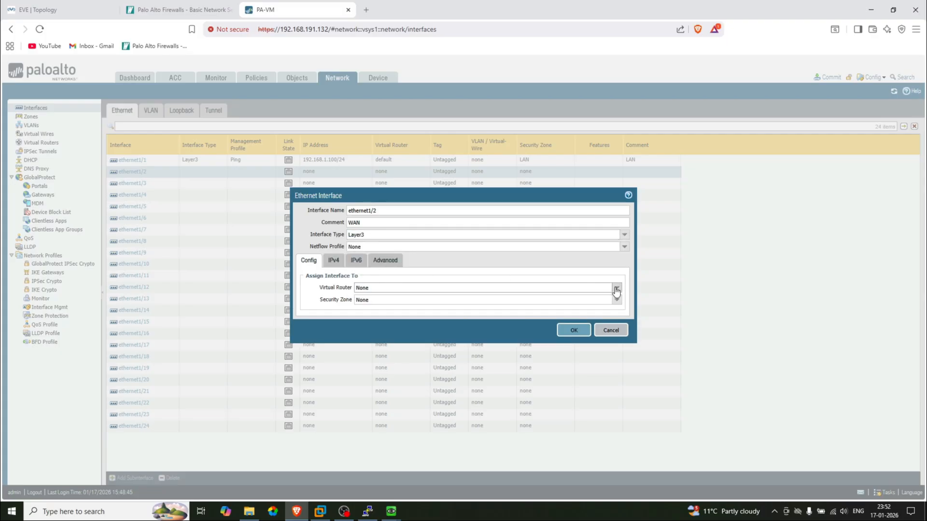
left_click(617, 287)
left_click(397, 306)
left_click(390, 300)
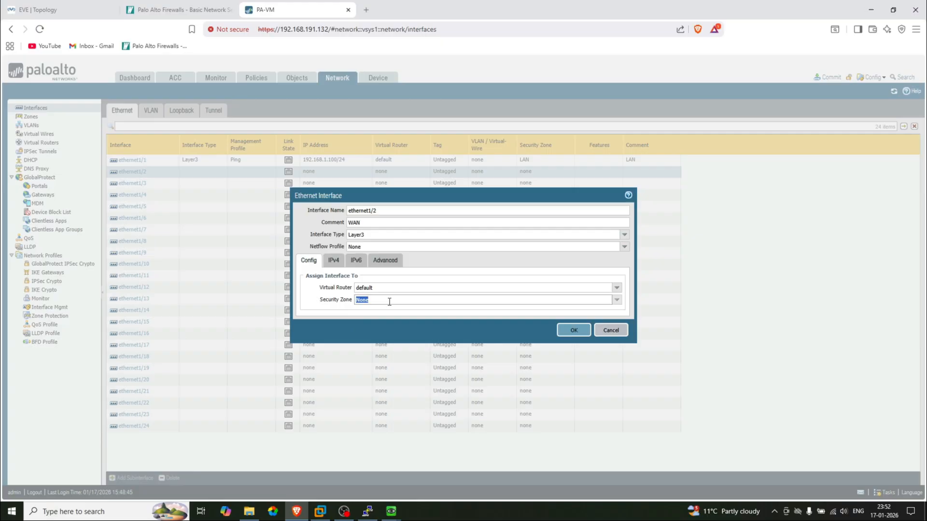
left_click(617, 300)
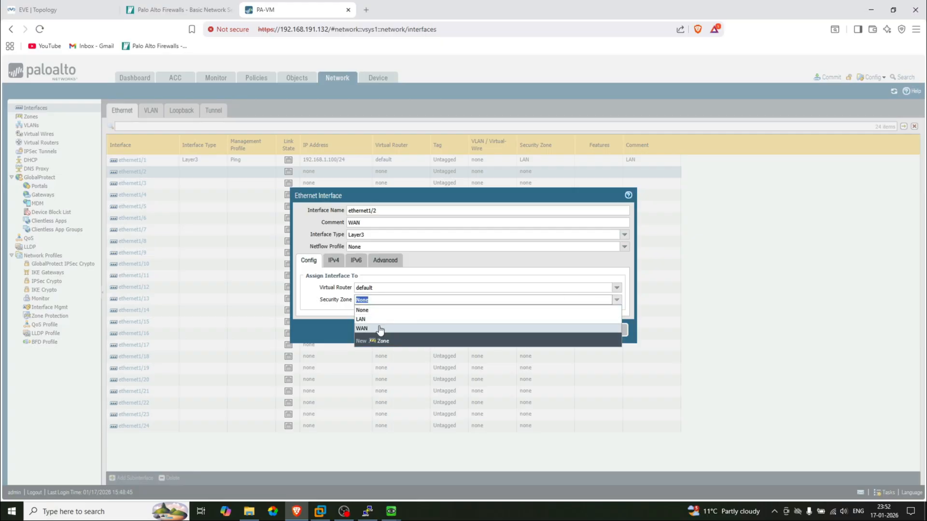
left_click(379, 329)
Add the WAN IPv4 address 192.168.191.140/24 after checking it on the lab diagram
left_click(333, 260)
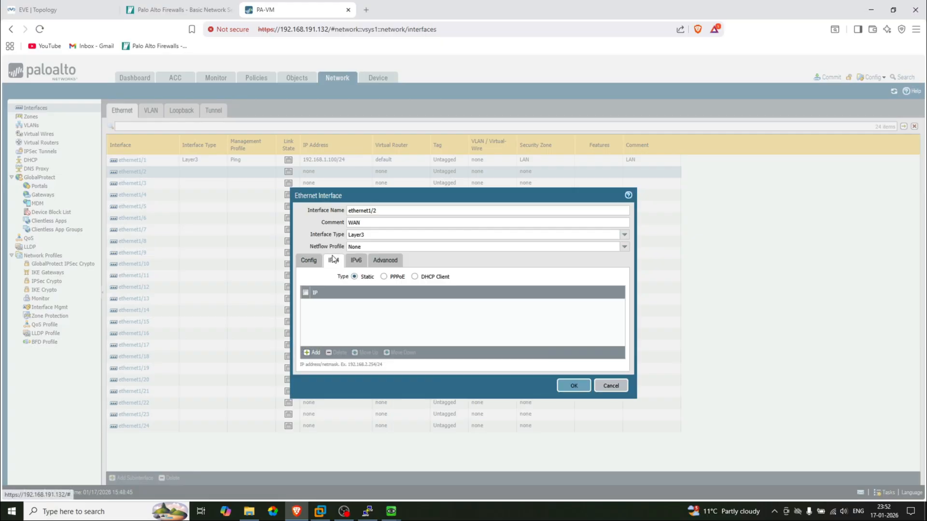
left_click(58, 10)
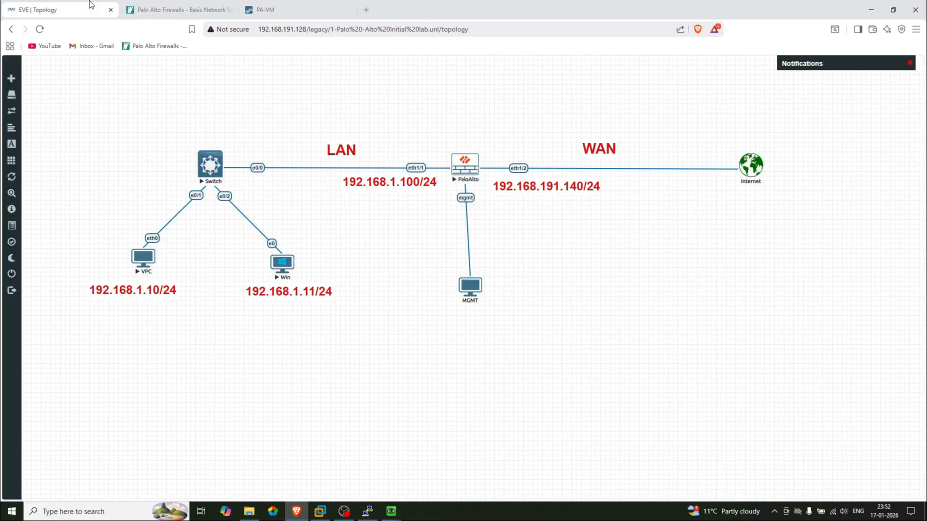
left_click(312, 6)
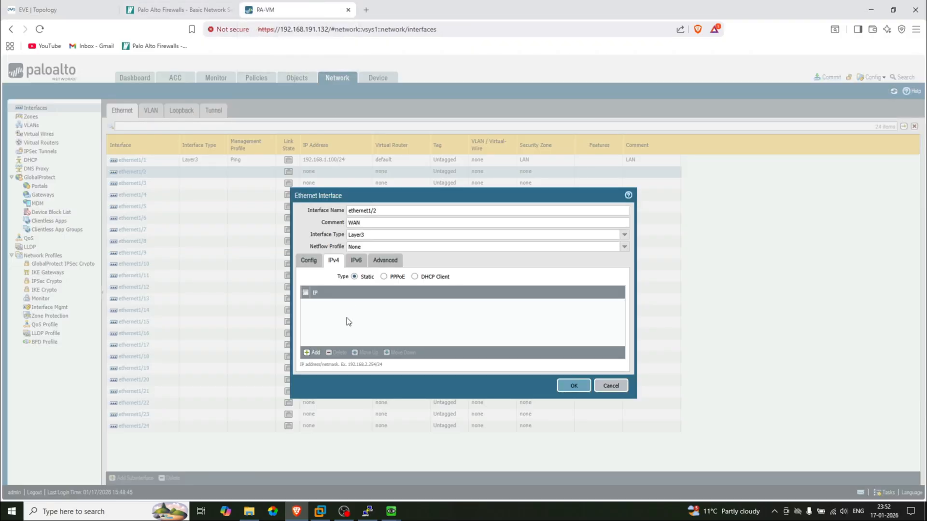
left_click(313, 352)
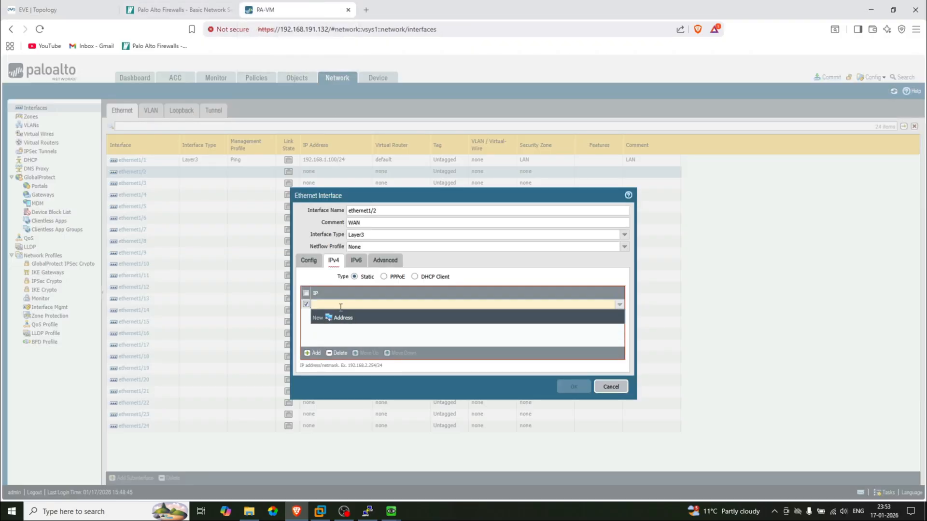
type("192.168")
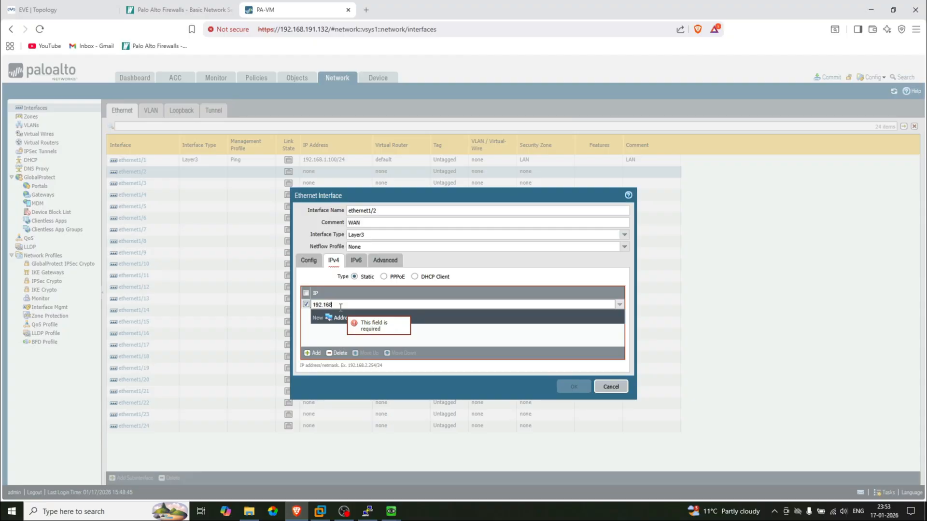
type(".191.140/24")
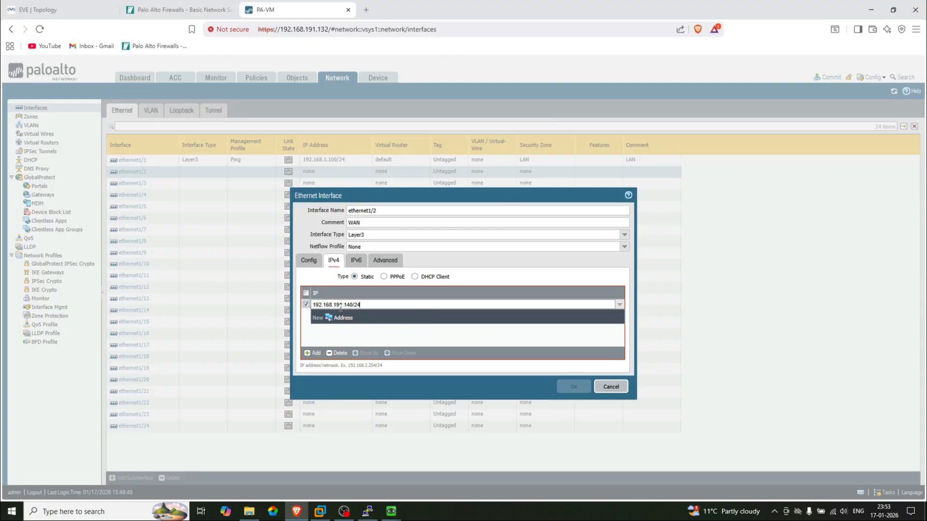
left_click(420, 341)
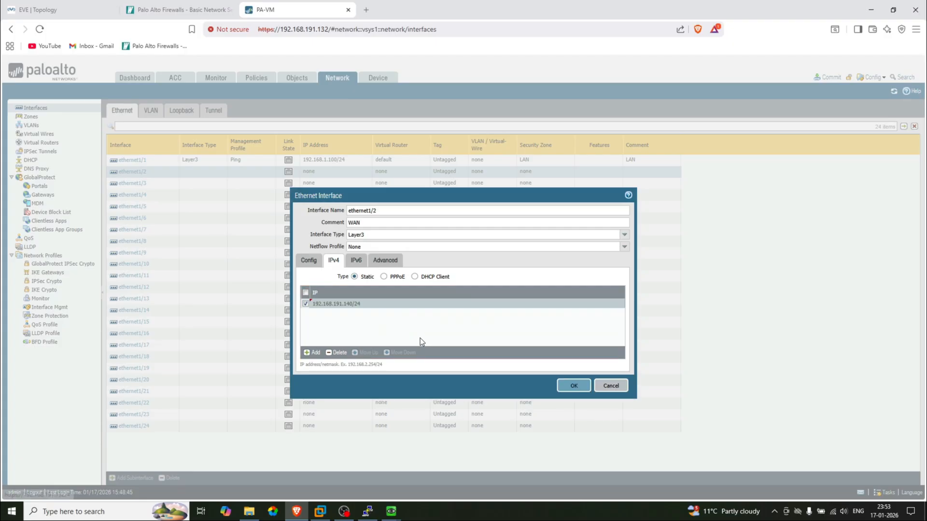
Apply the Ping management profile to ethernet1/2 and save the interface
left_click(389, 263)
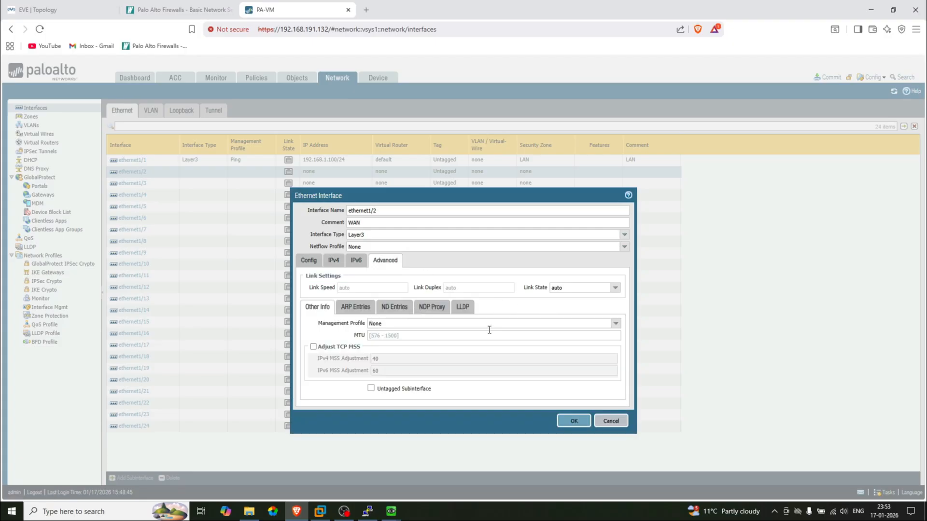
left_click(617, 323)
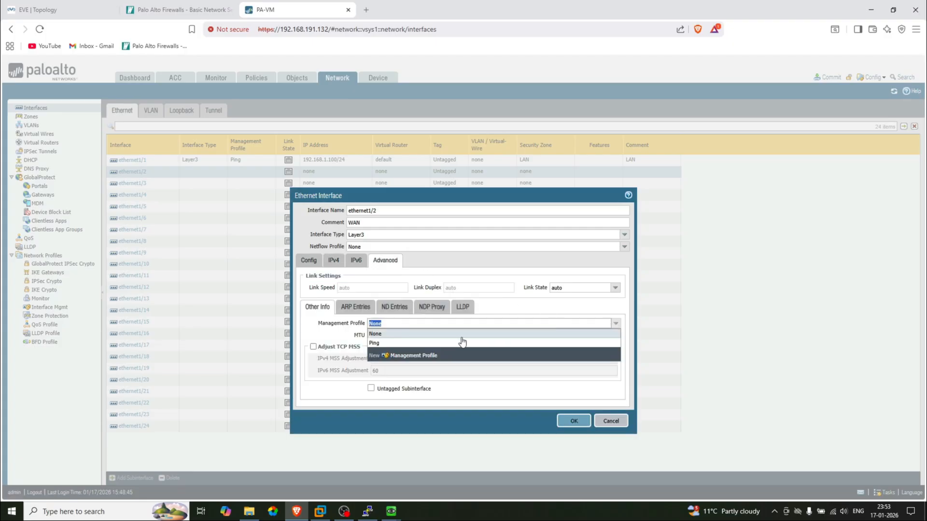
left_click(407, 341)
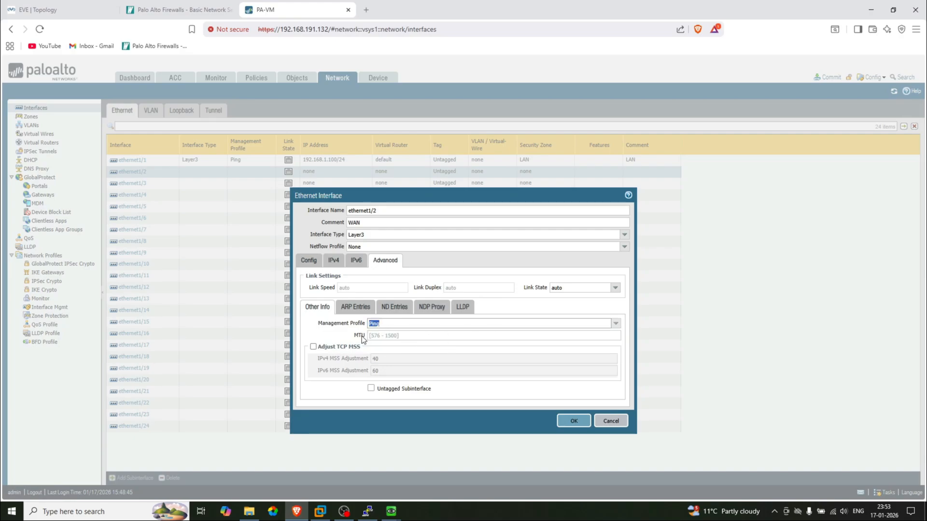
left_click(571, 421)
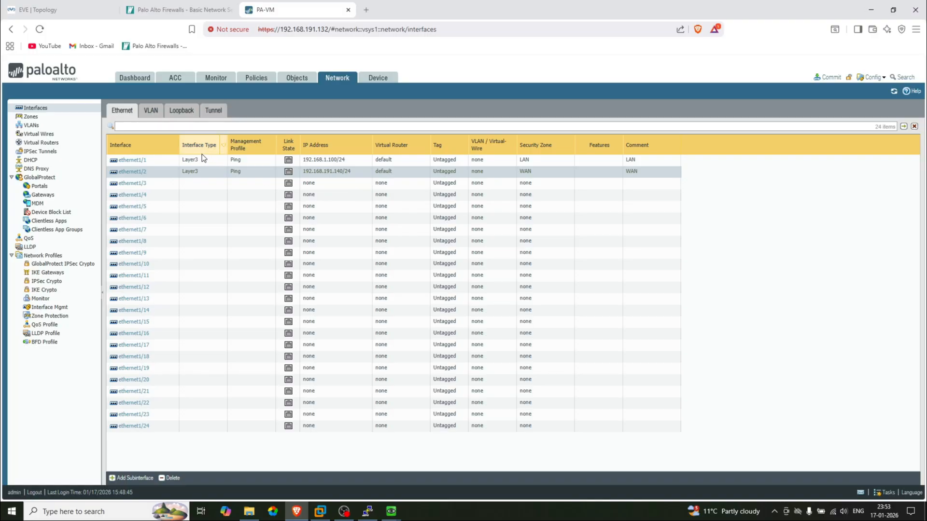
Review the interfaces table and the EVE-NG topology, then switch to the Policies section
left_click(193, 161)
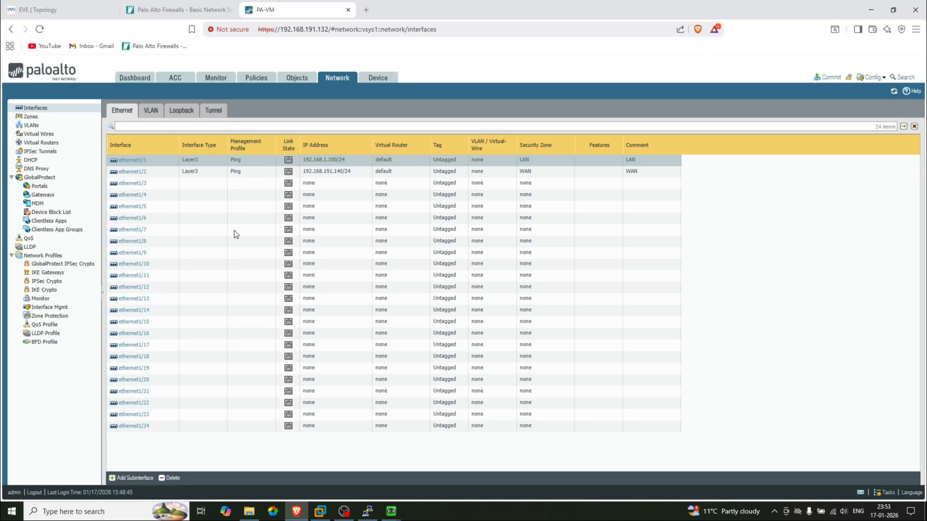
left_click(107, 4)
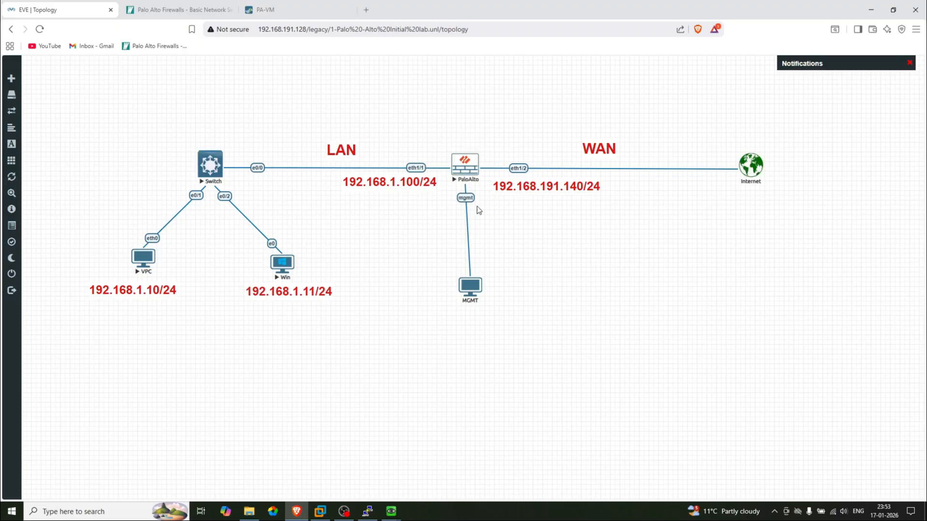
left_click(269, 8)
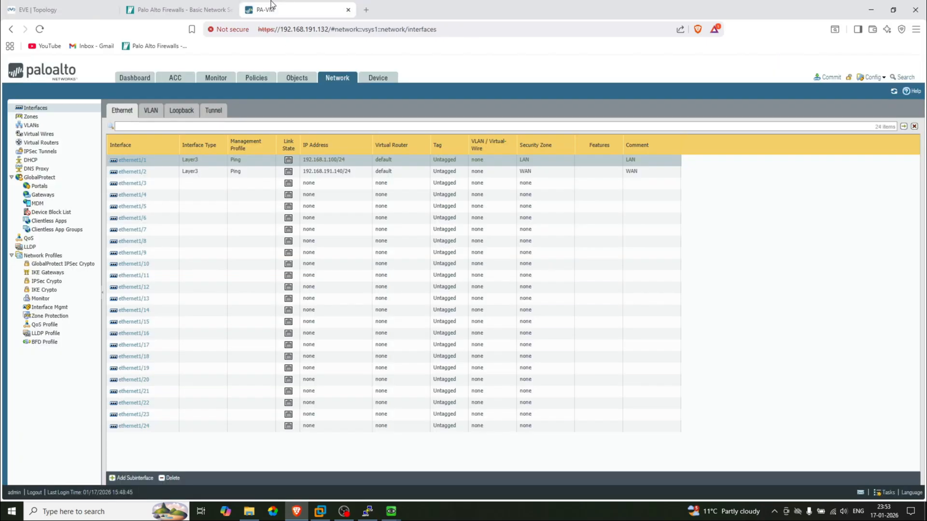
left_click(257, 80)
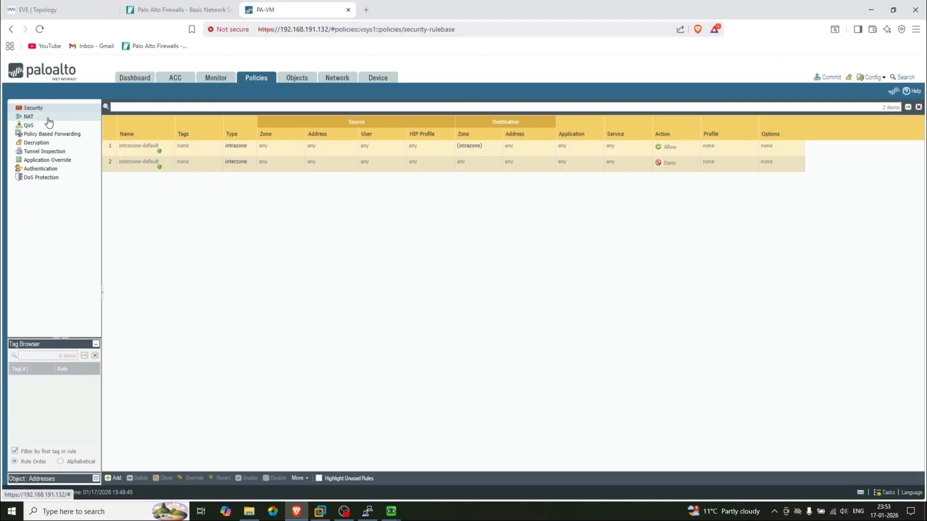
Add a new NAT policy rule with name NAT and description NAT
left_click(29, 117)
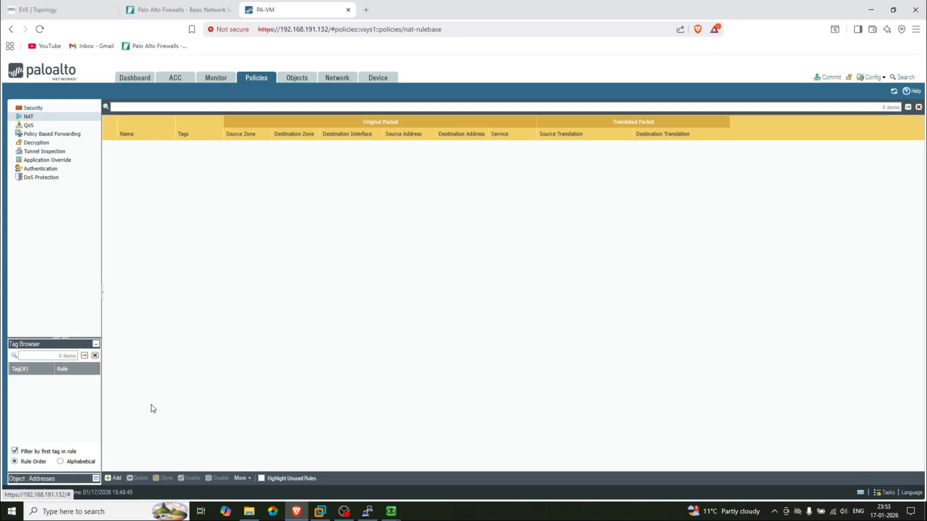
left_click(114, 478)
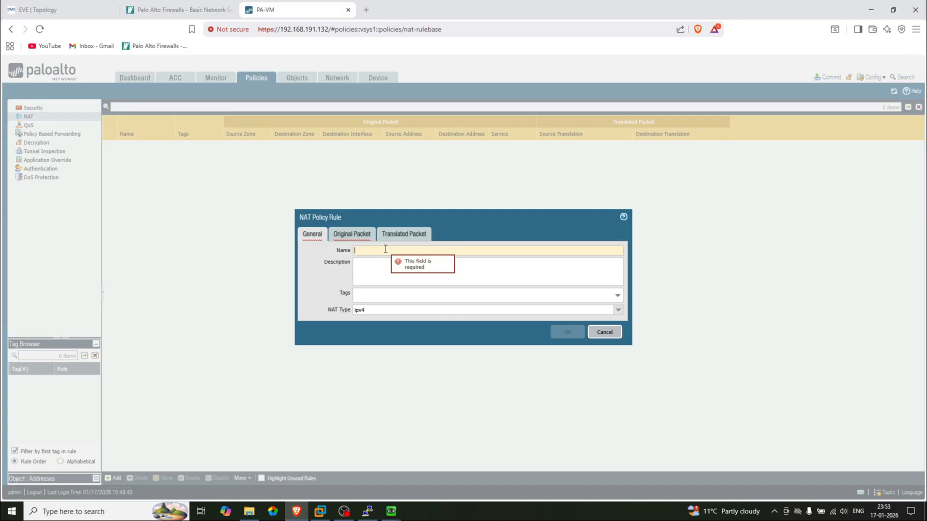
type("NAT")
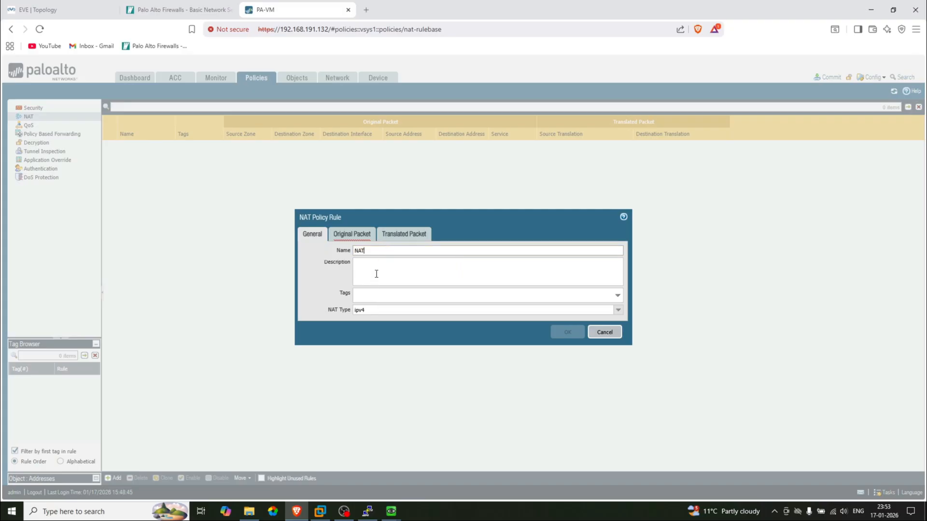
left_click(377, 274)
type("NAT")
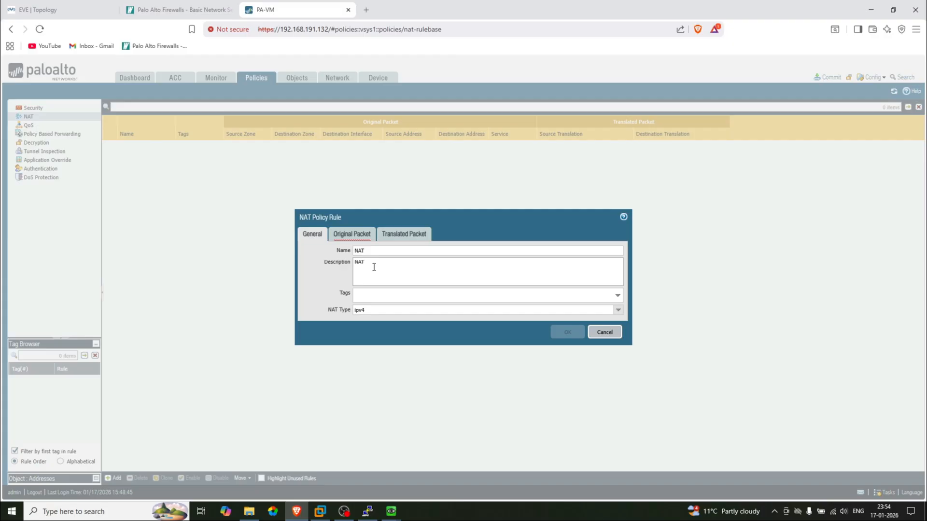
Add LAN as the NAT rule's source zone on the Original Packet tab
left_click(58, 10)
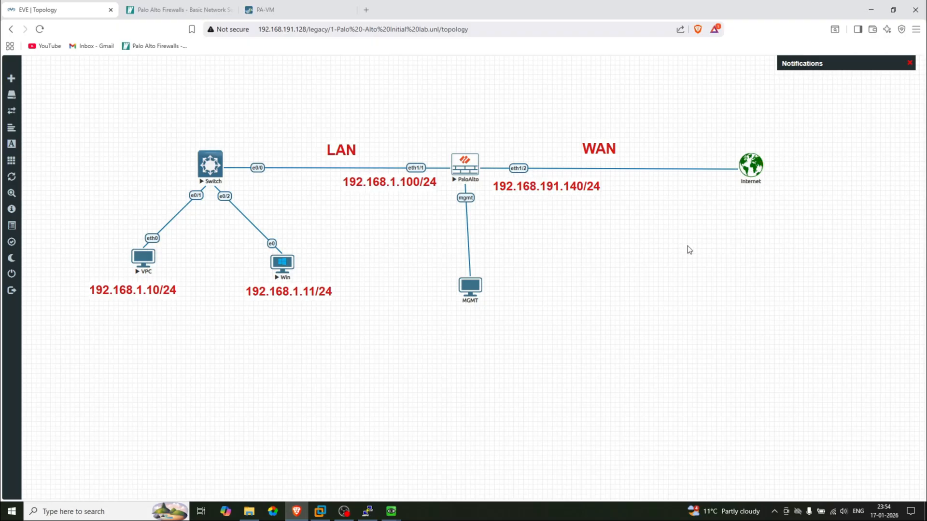
left_click(288, 6)
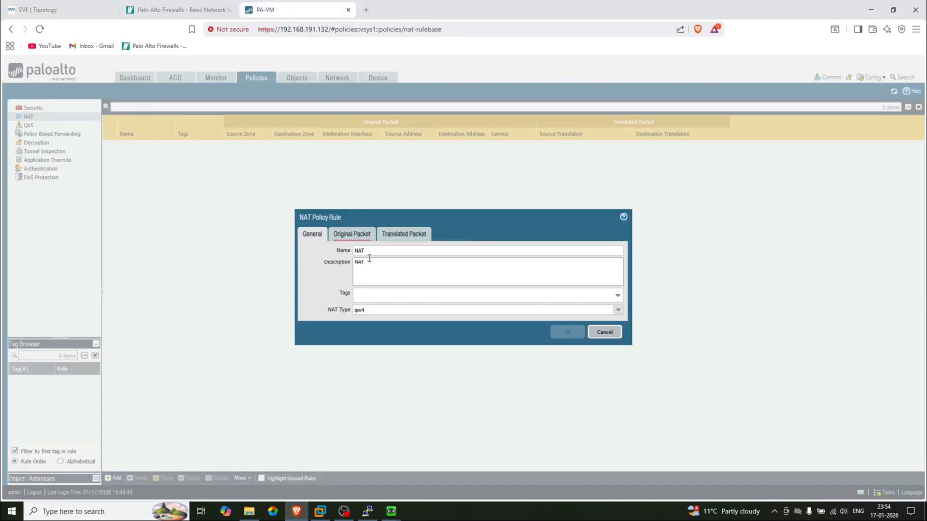
left_click(354, 236)
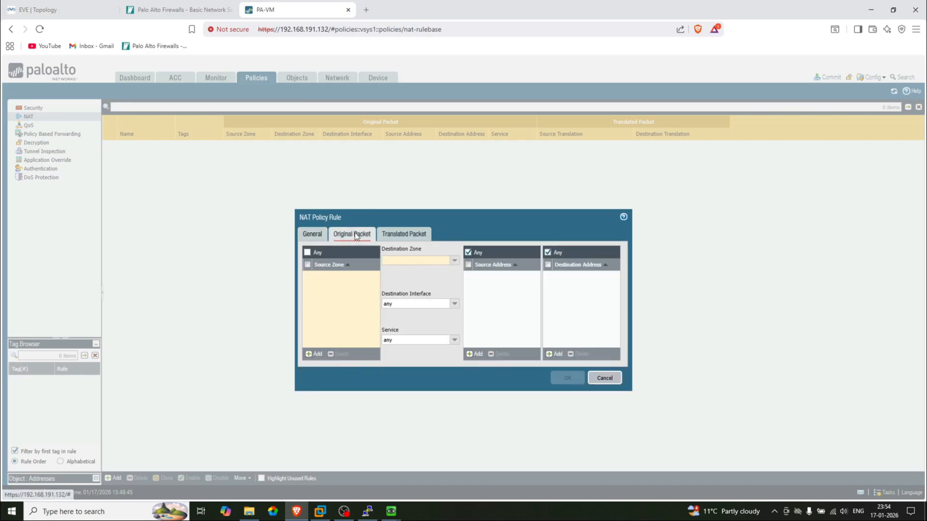
left_click(312, 355)
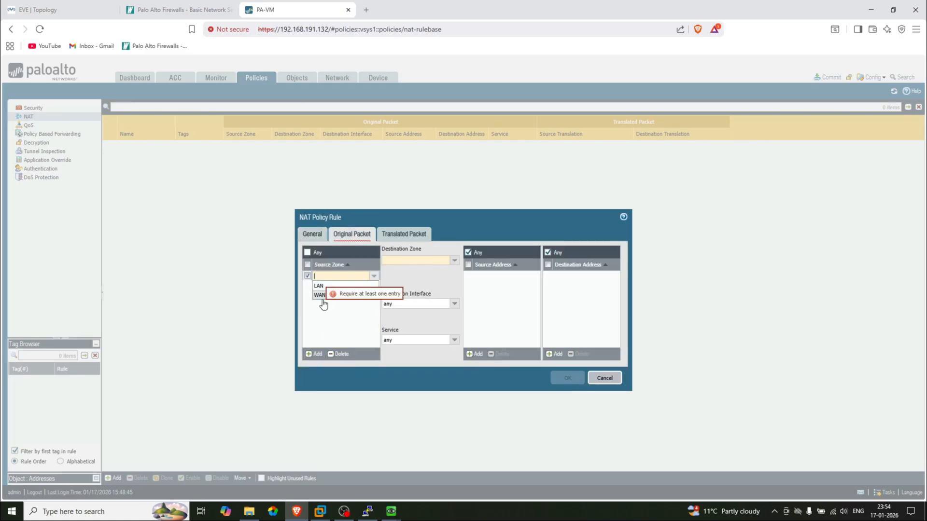
left_click(320, 287)
left_click(48, 9)
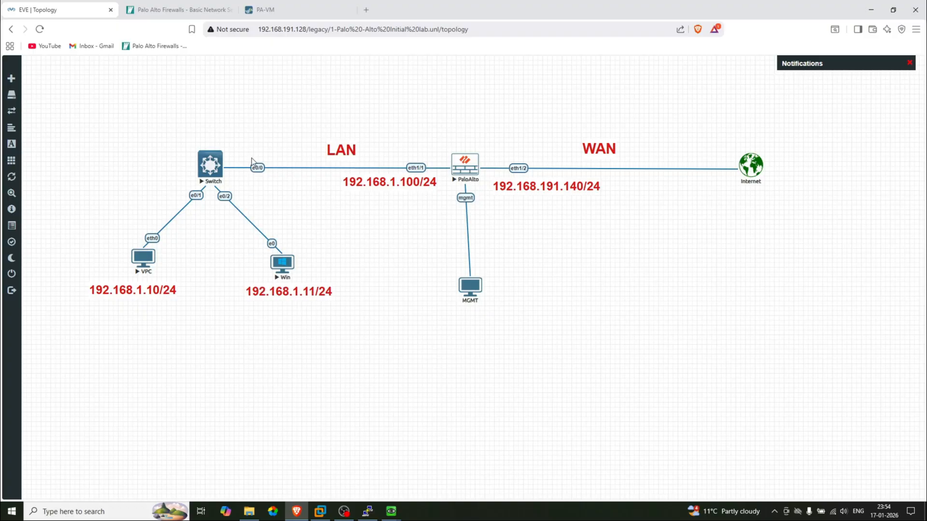
left_click(285, 7)
left_click(327, 290)
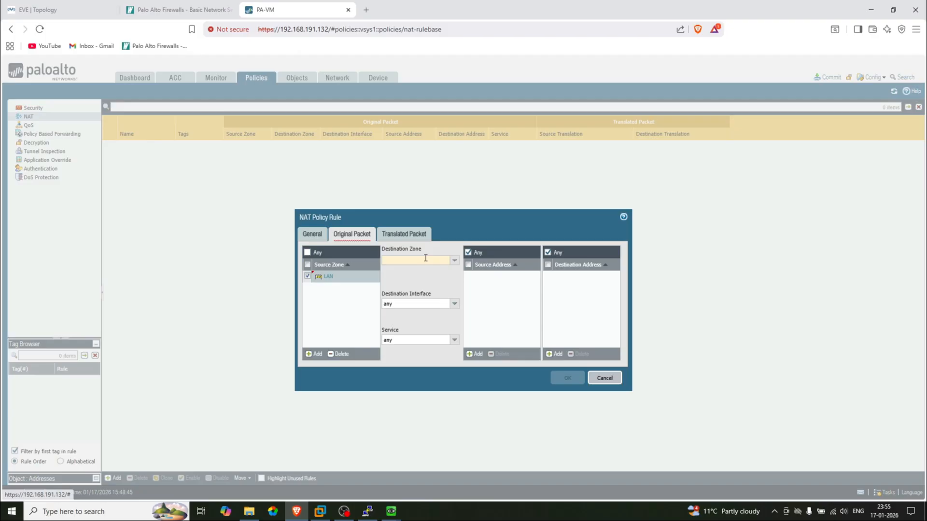
Set the NAT rule's destination zone to WAN and destination interface to ethernet1/2
left_click(101, 7)
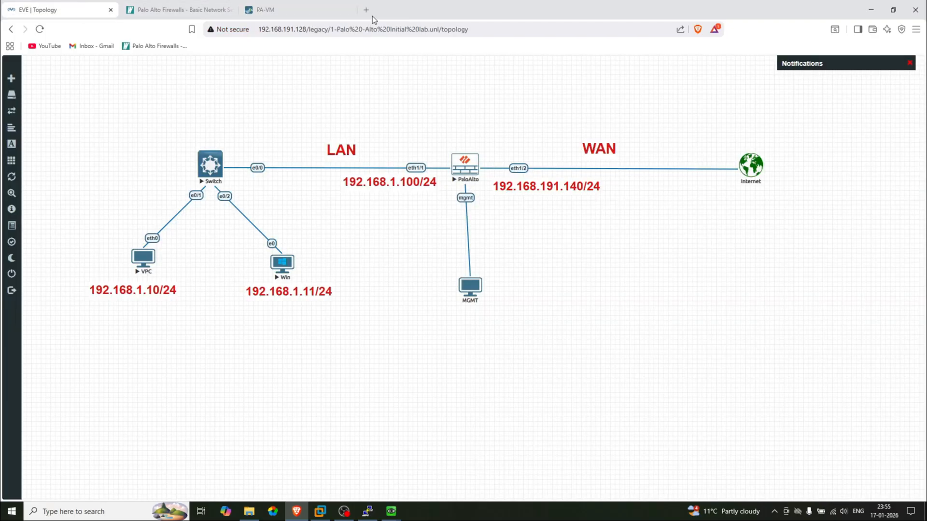
left_click(285, 9)
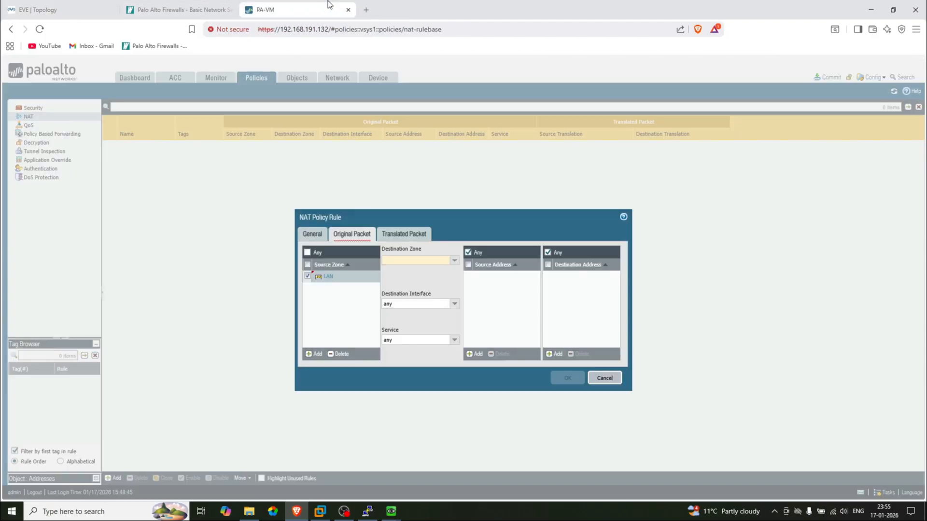
left_click(454, 260)
left_click(407, 280)
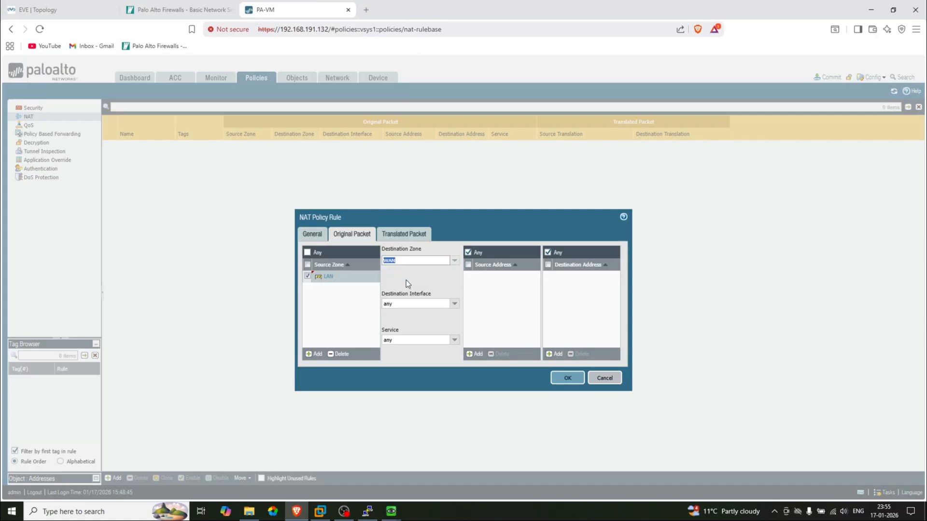
left_click(454, 304)
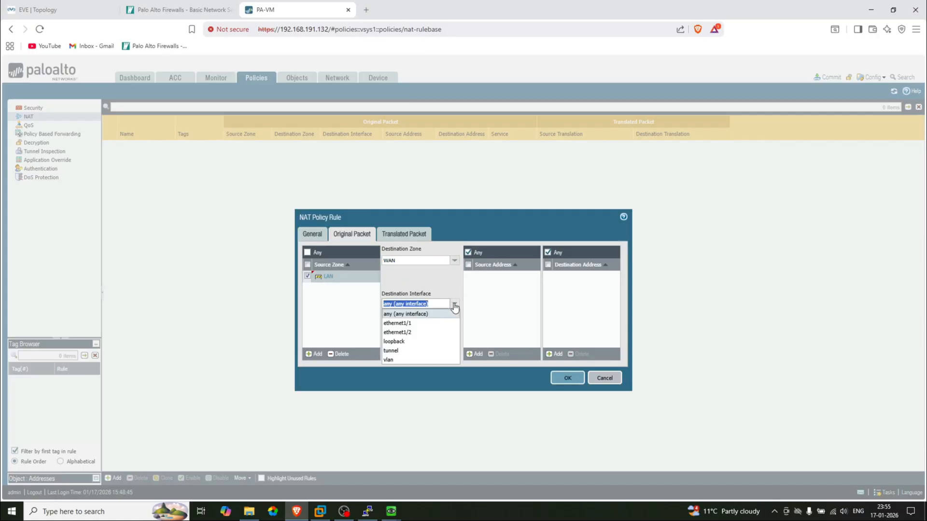
left_click(406, 332)
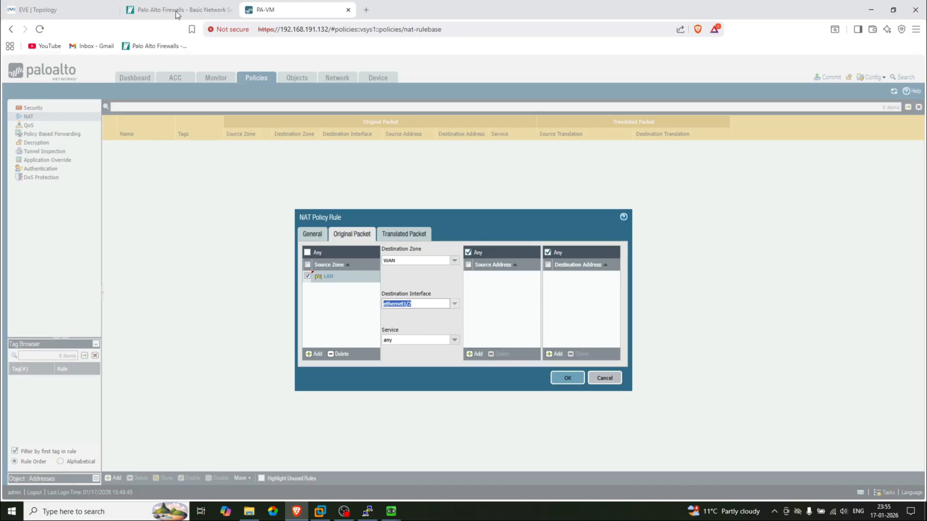
left_click(83, 9)
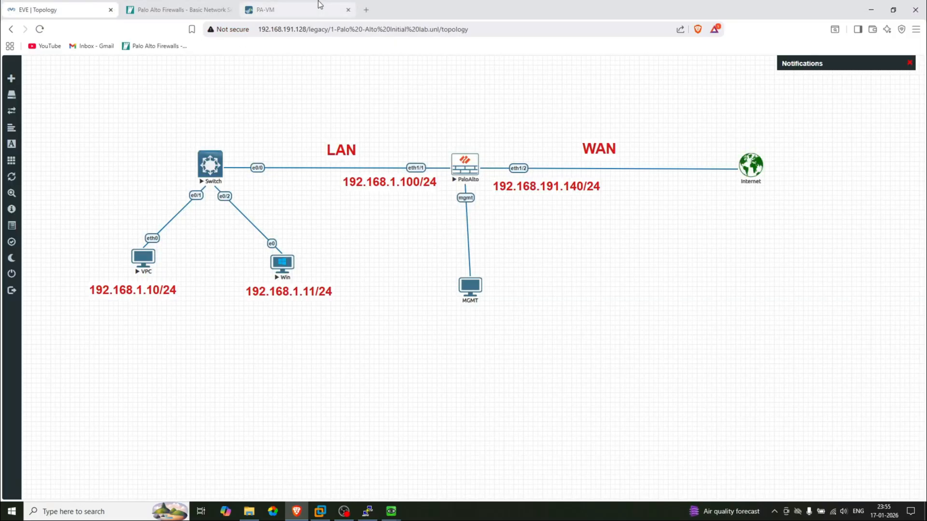
left_click(270, 9)
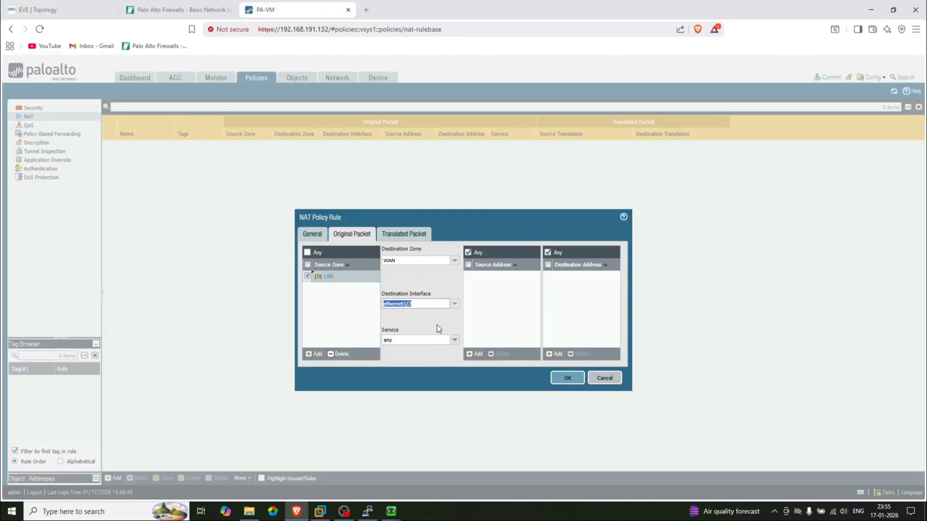
left_click(405, 235)
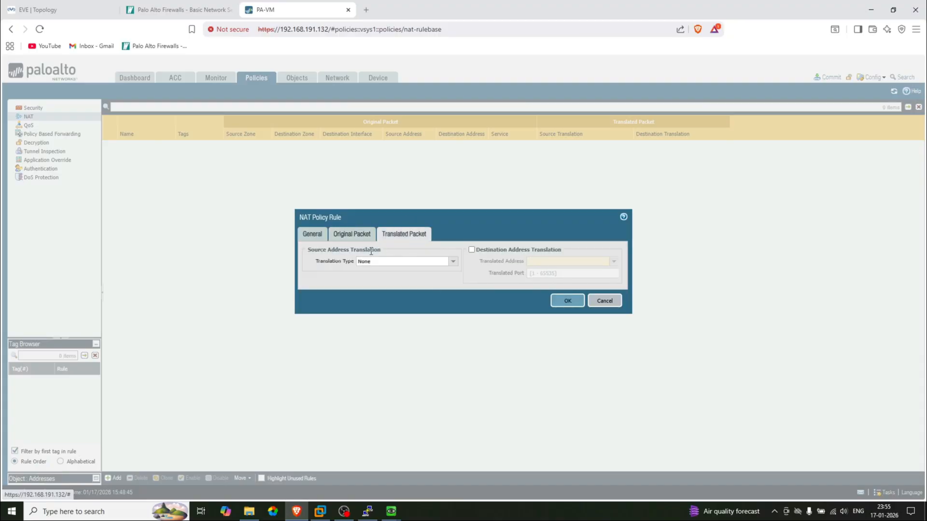
Translate sources with Dynamic IP And Port on ethernet1/2's address 192.168.191.140/24, then save the rule
left_click(453, 263)
left_click(395, 272)
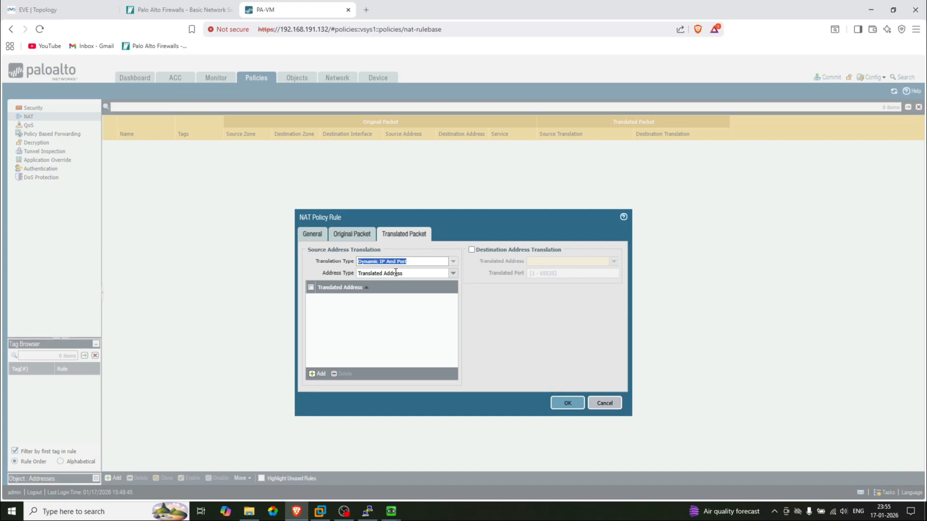
left_click(453, 274)
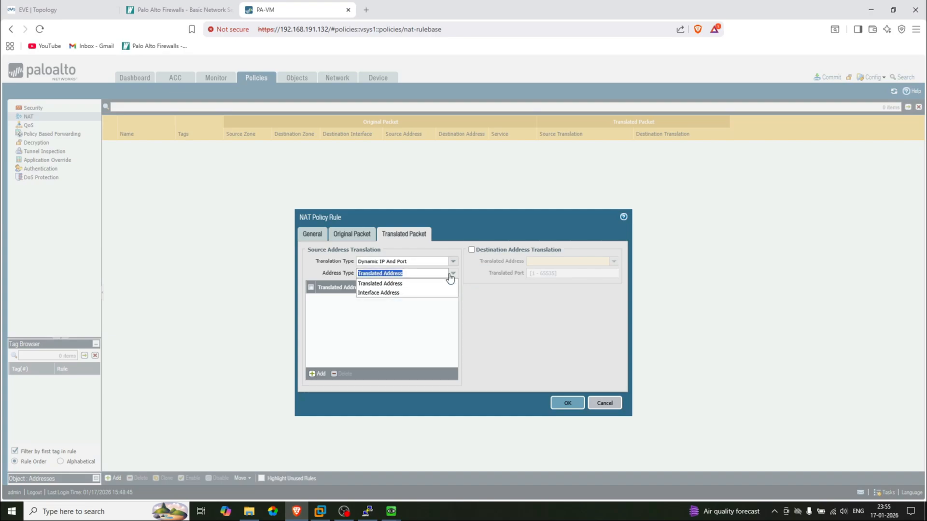
left_click(403, 292)
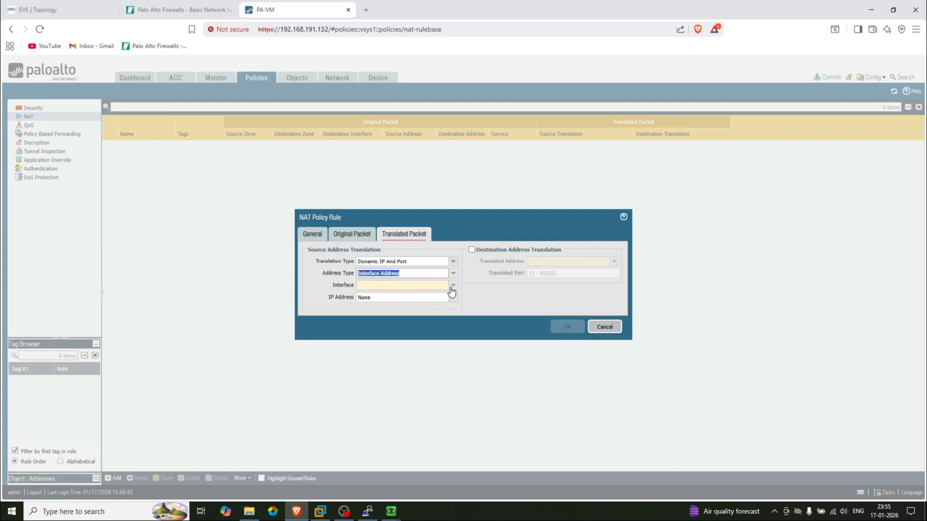
left_click(453, 286)
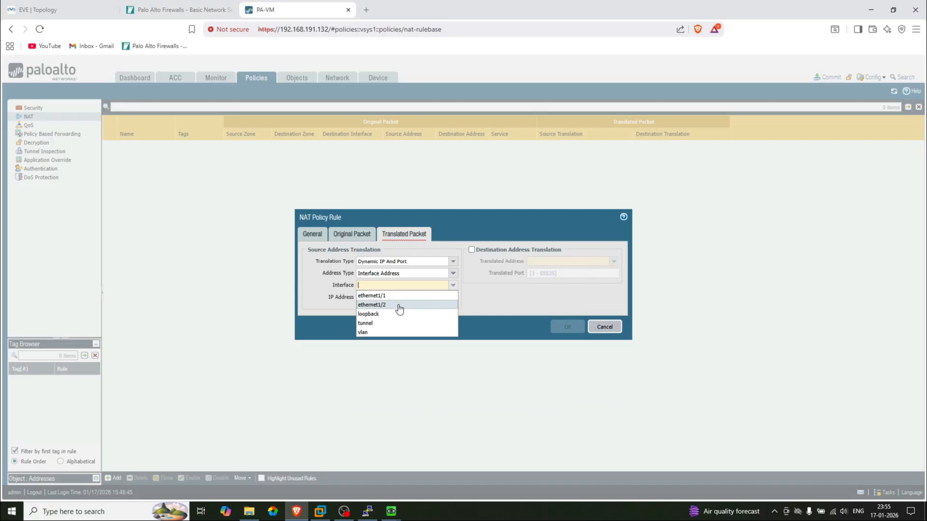
left_click(398, 306)
left_click(453, 297)
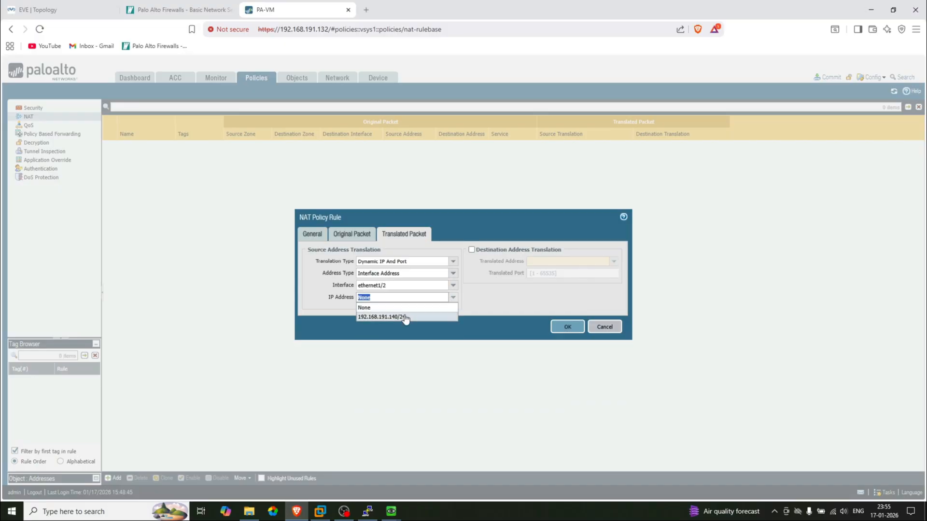
left_click(406, 317)
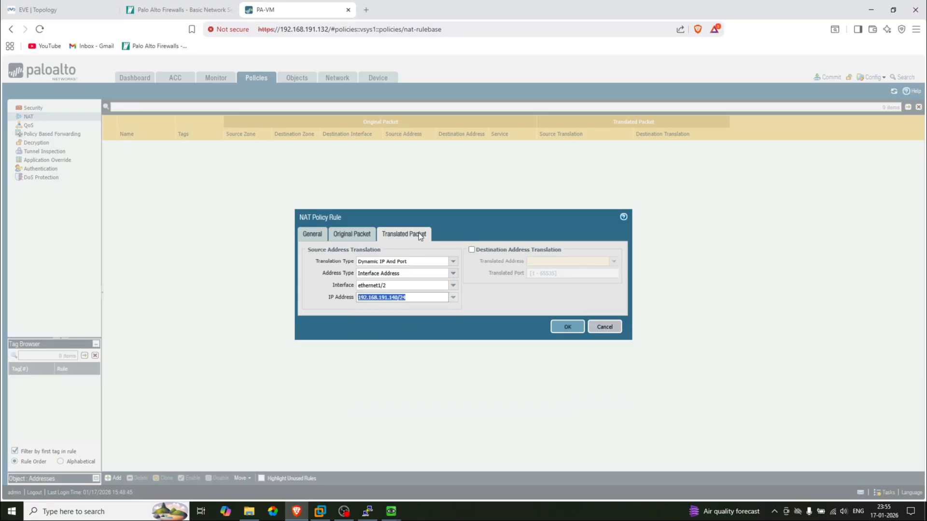
left_click(565, 328)
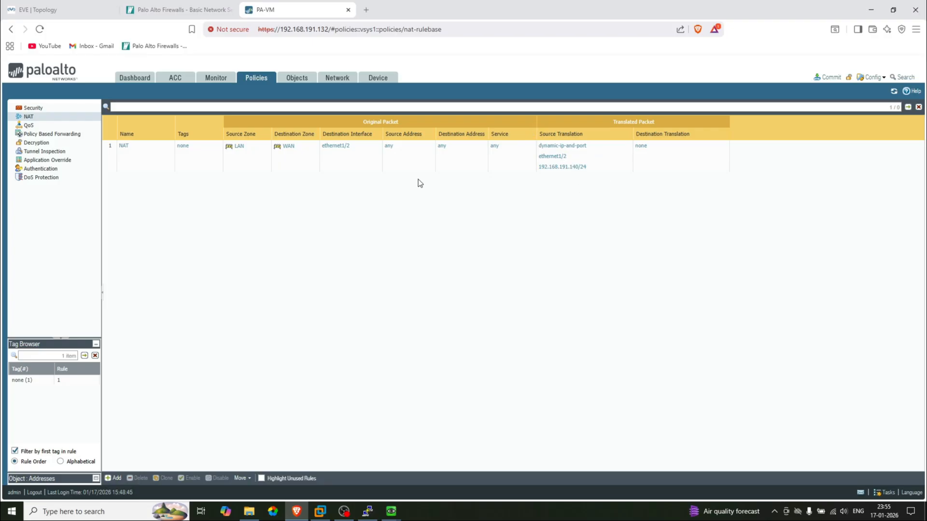
Create a new security policy rule and name it 'Internet Allow'
left_click(40, 109)
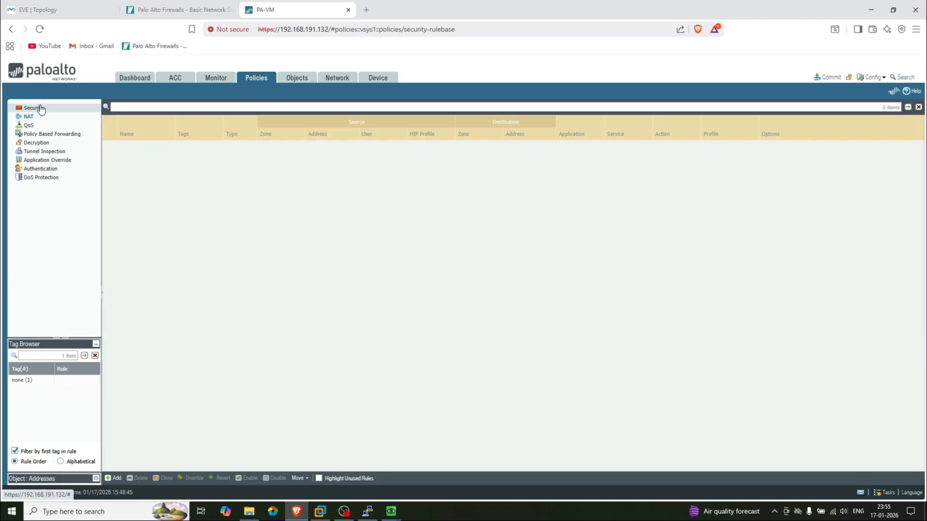
left_click(114, 479)
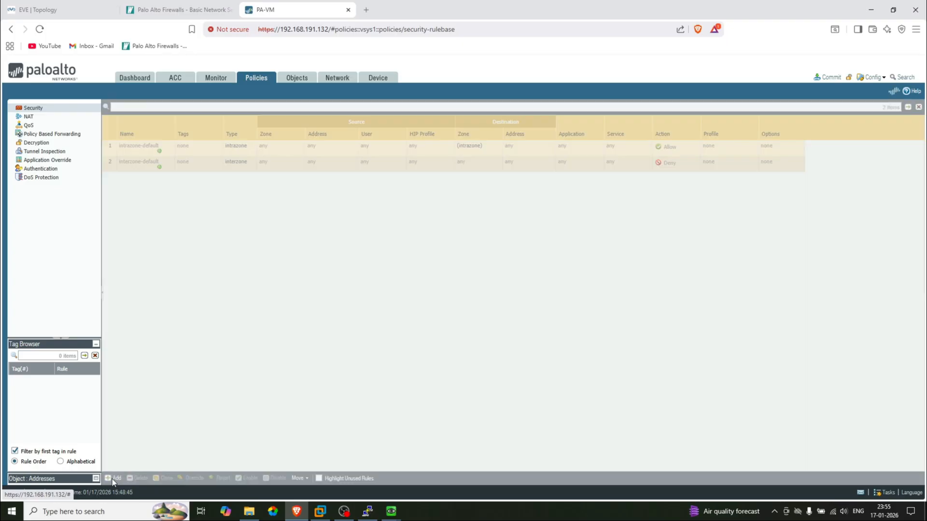
left_click(376, 250)
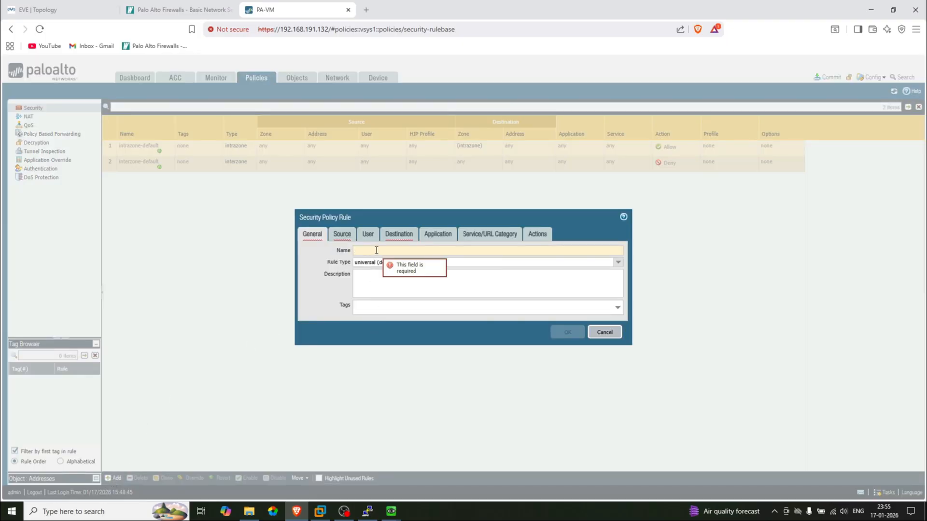
type("Inetent")
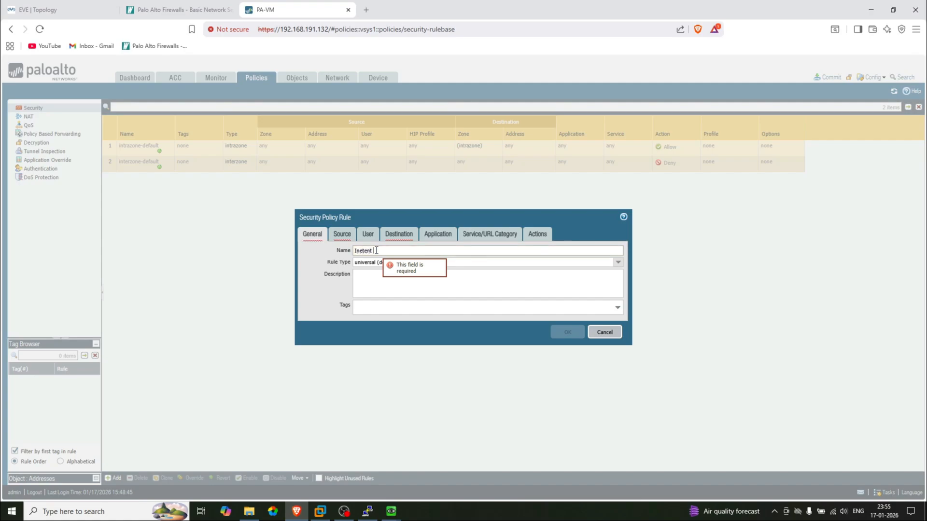
key("ctrl+a")
type("Intern")
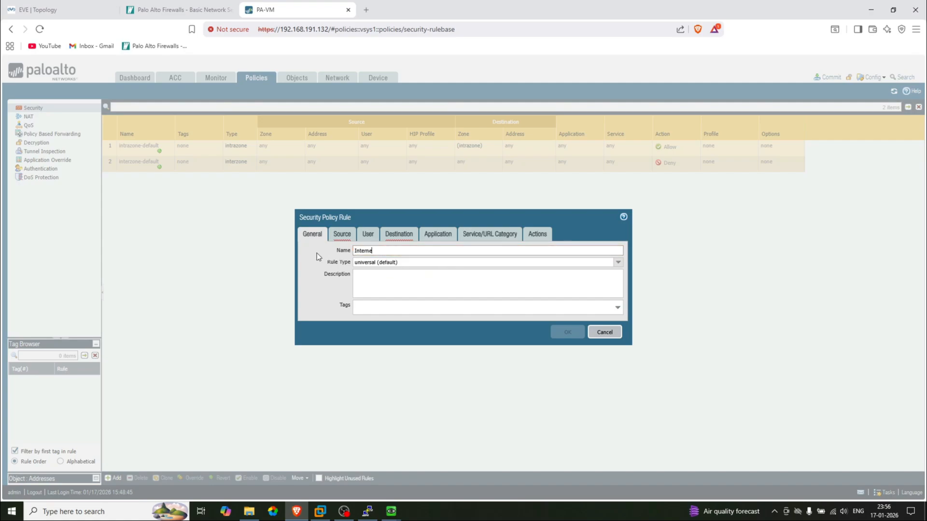
type("et")
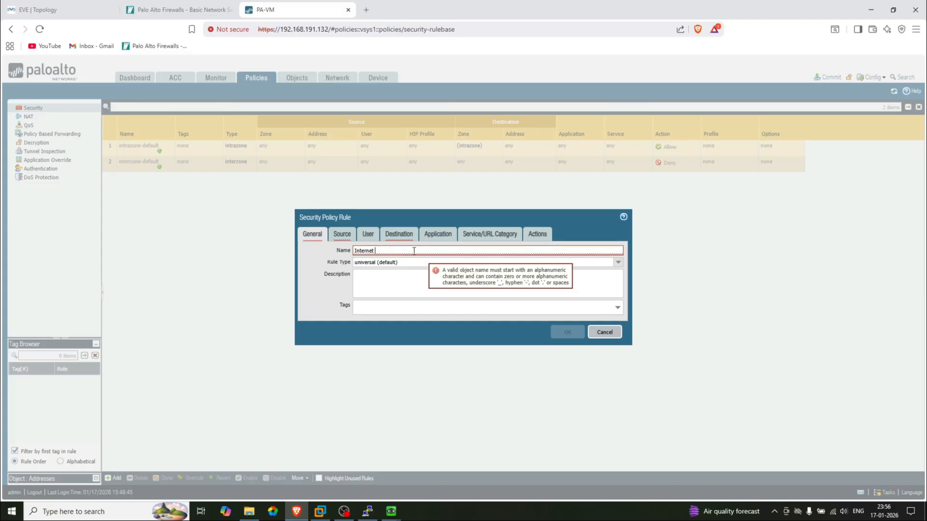
type(" Allow")
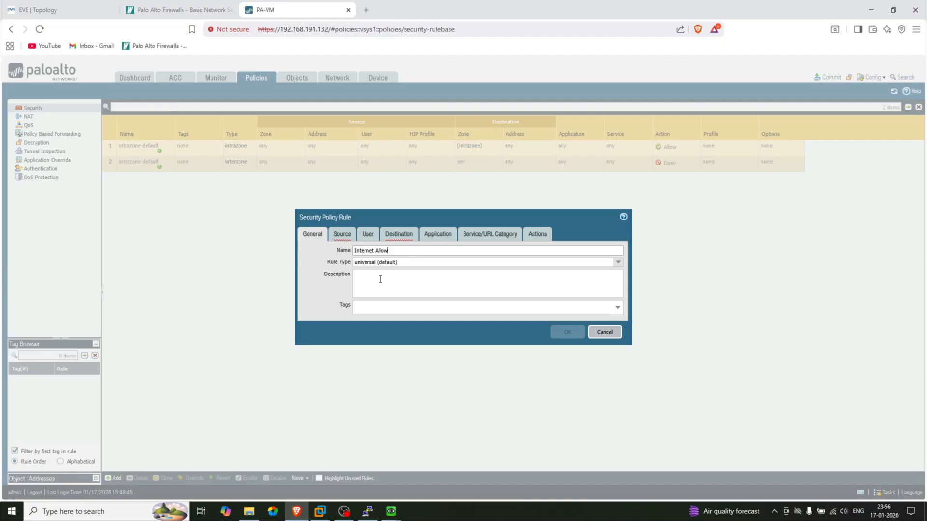
left_click(339, 239)
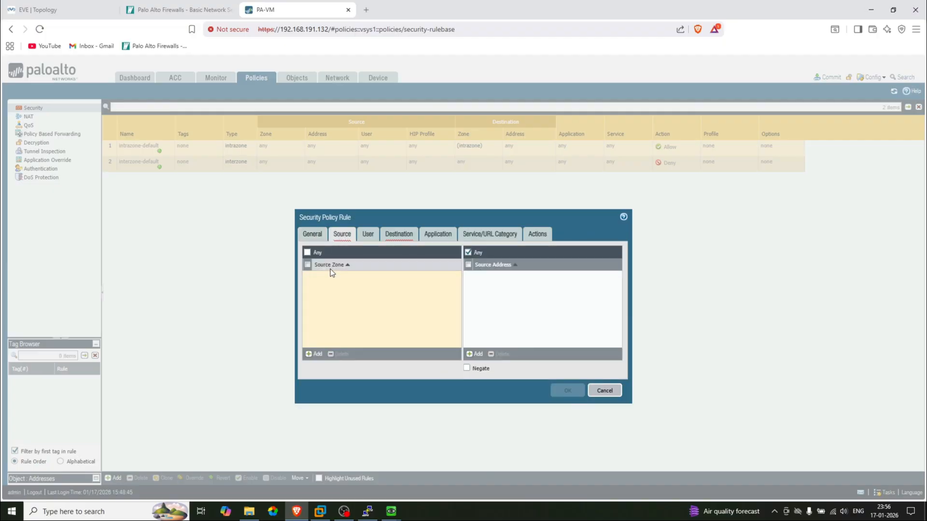
Add LAN as the Internet Allow rule's source zone
left_click(311, 355)
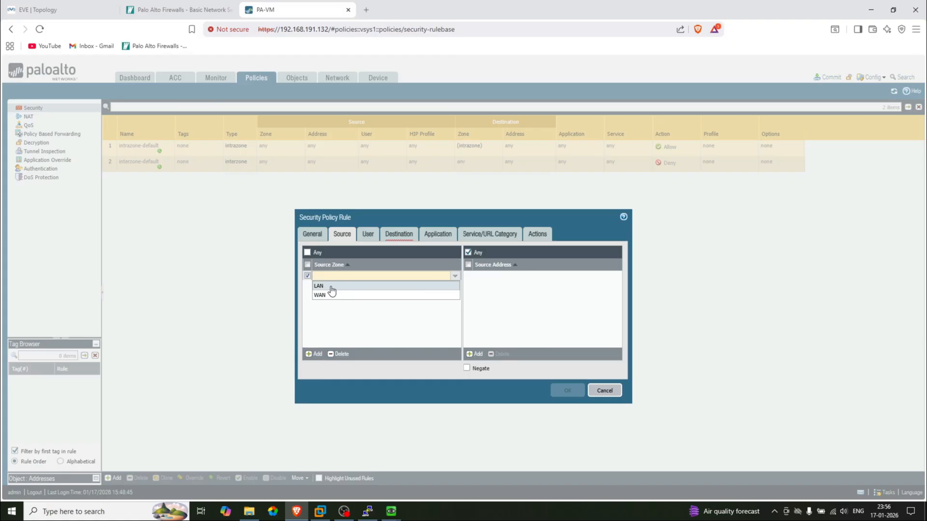
left_click(332, 288)
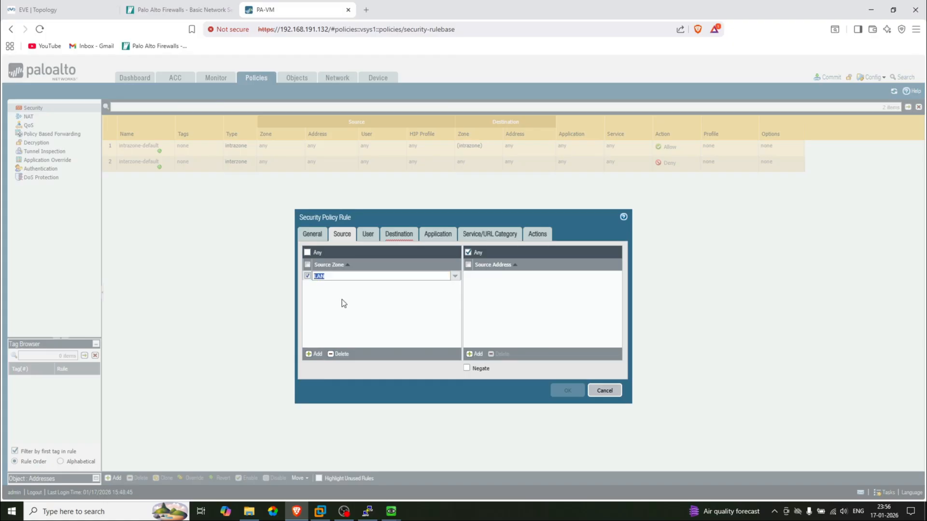
left_click(342, 300)
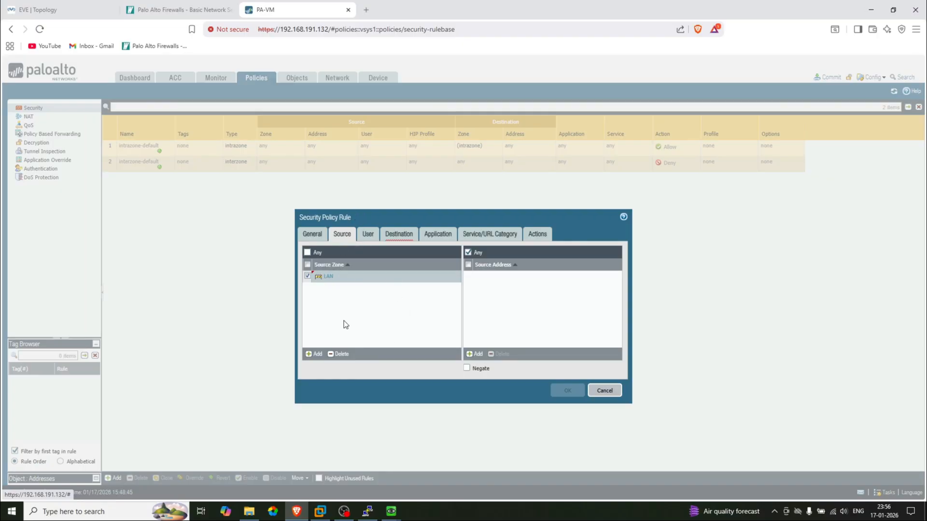
left_click(58, 8)
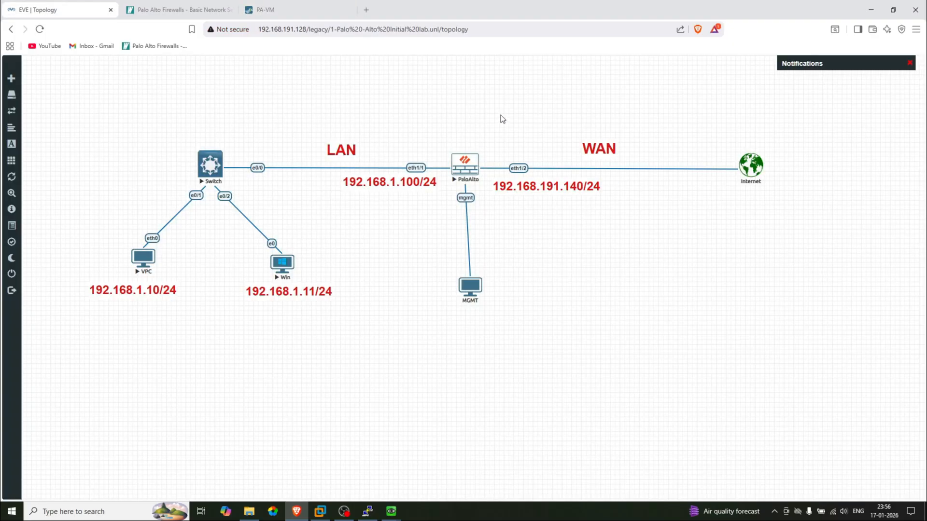
left_click(290, 8)
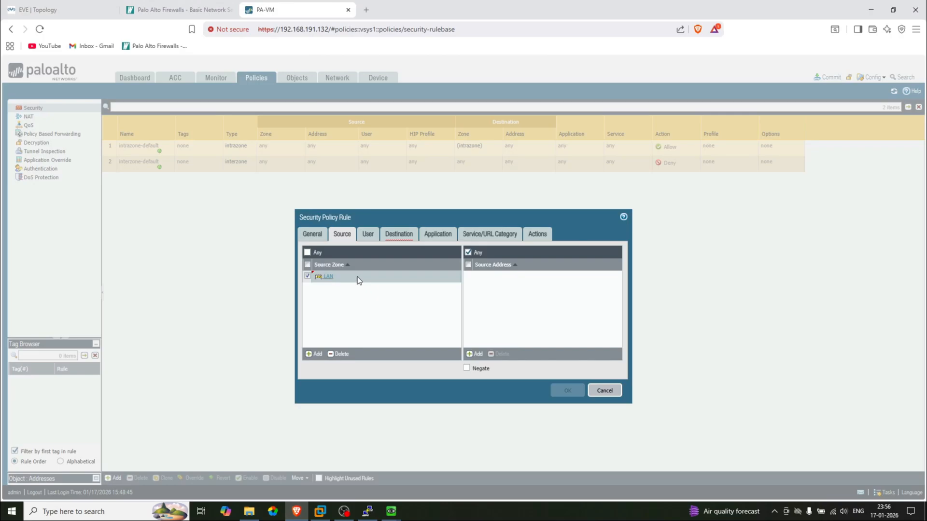
Set WAN as the destination zone, review the Application, Service/URL and Actions settings, and save the rule
left_click(398, 236)
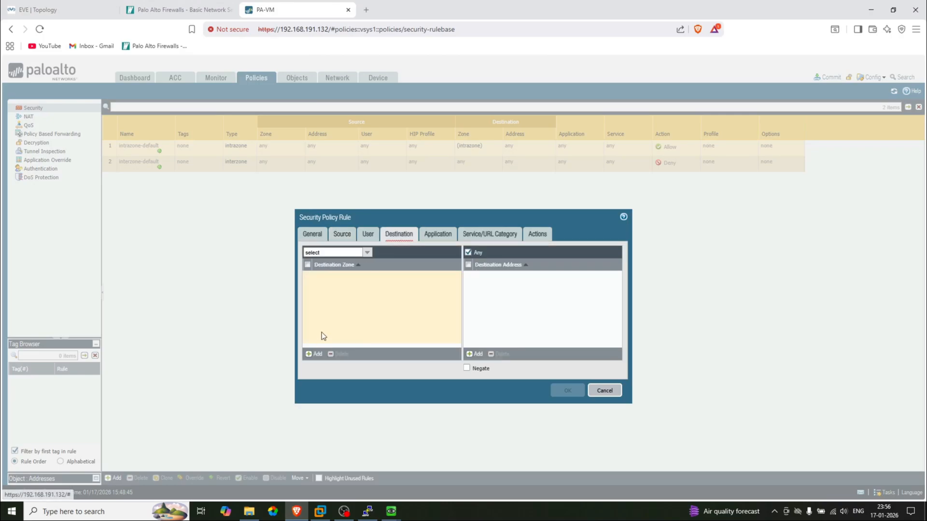
left_click(314, 354)
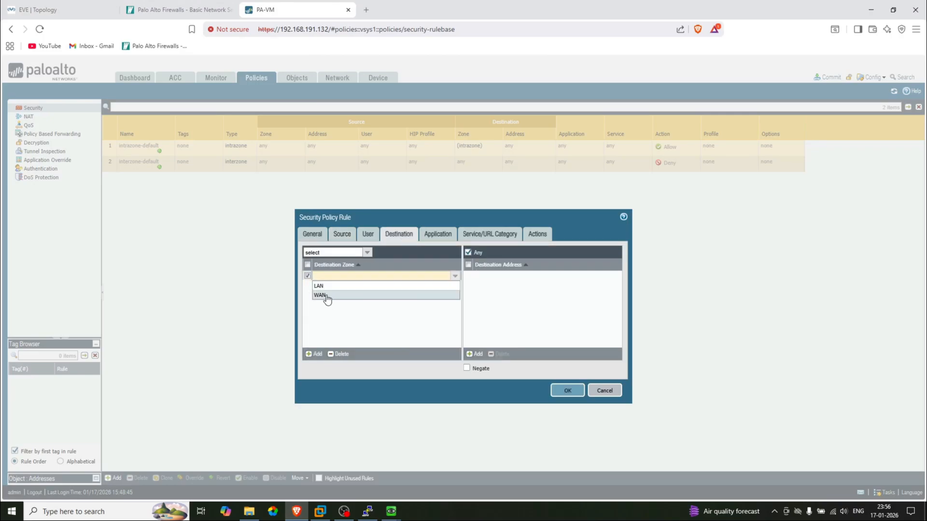
left_click(324, 296)
left_click(78, 5)
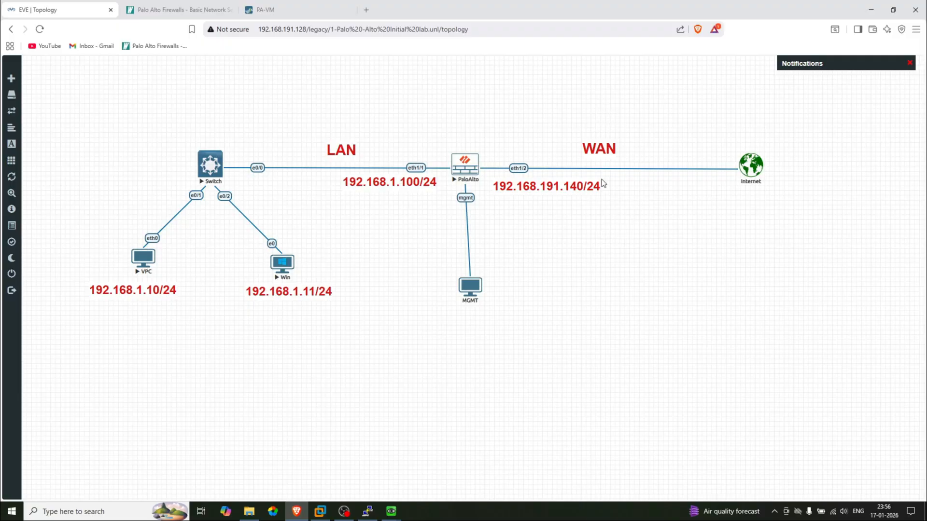
left_click(282, 6)
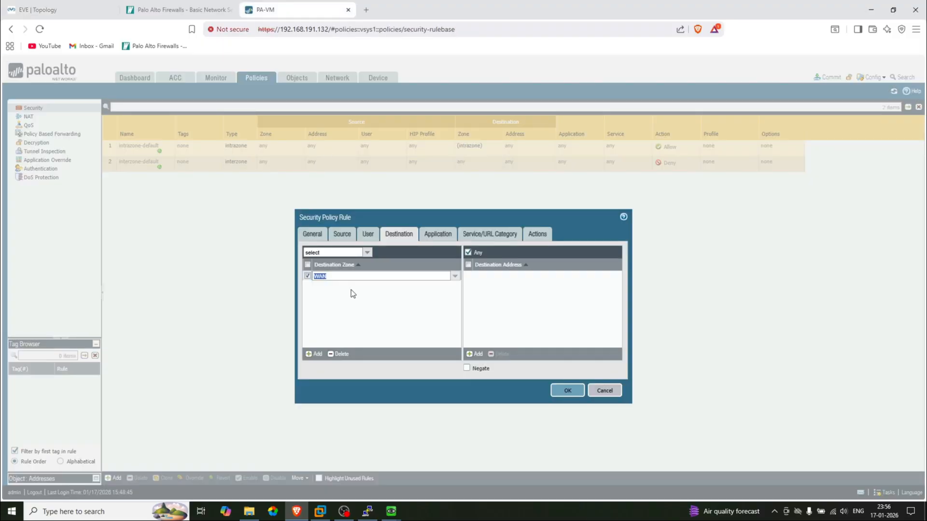
left_click(435, 234)
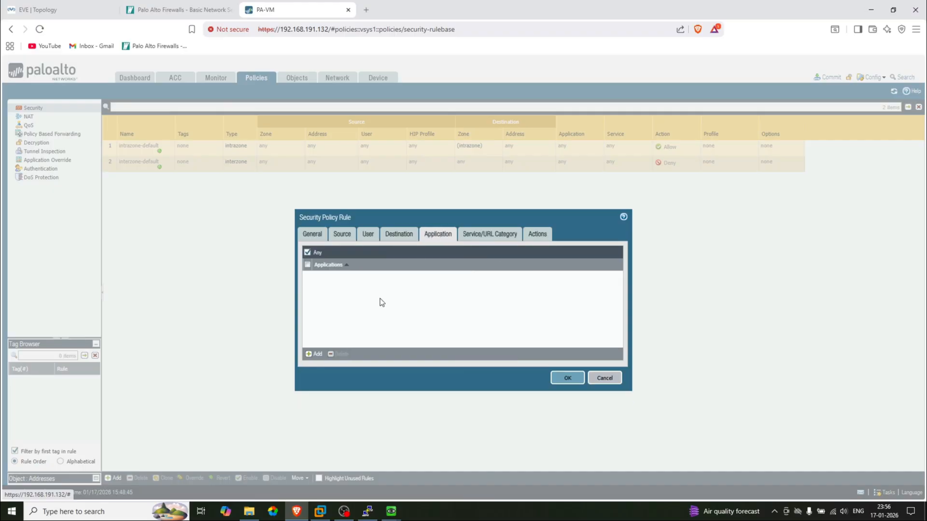
left_click(502, 235)
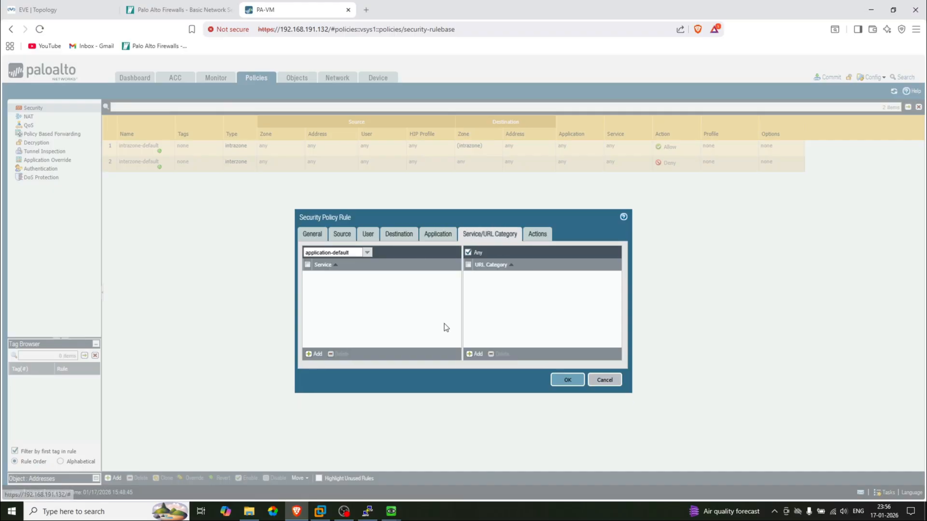
left_click(539, 235)
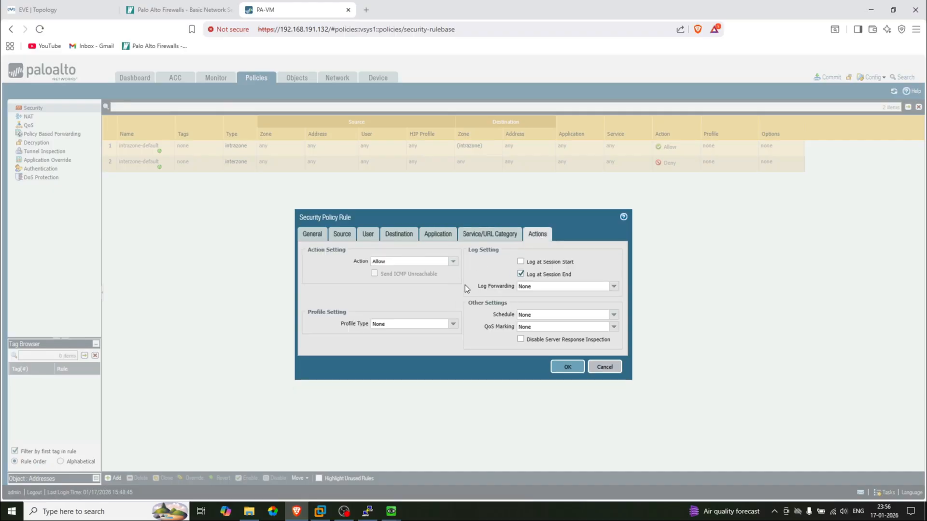
left_click(564, 368)
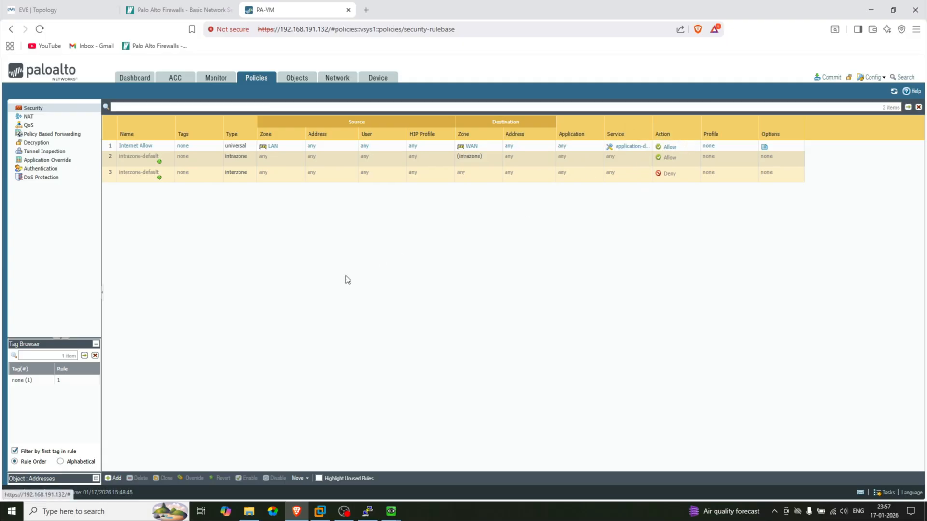
left_click(342, 79)
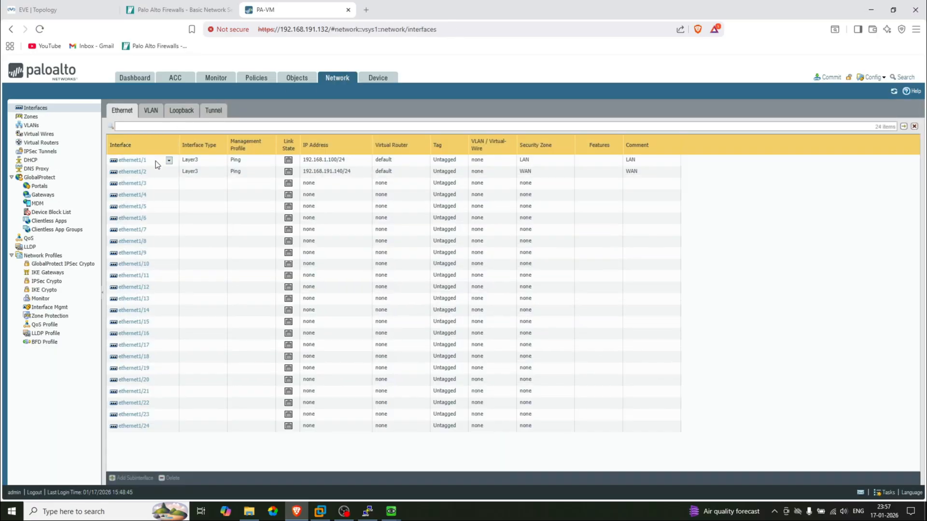
left_click(30, 117)
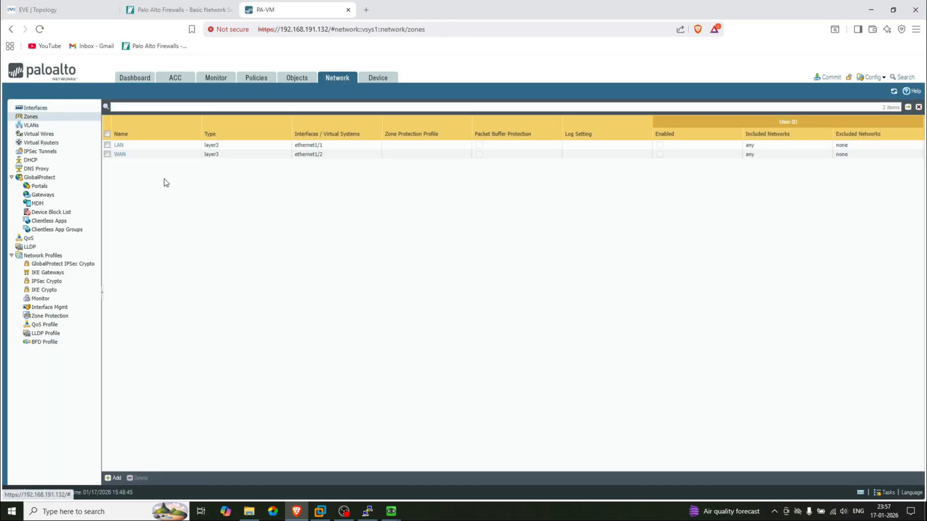
left_click(48, 108)
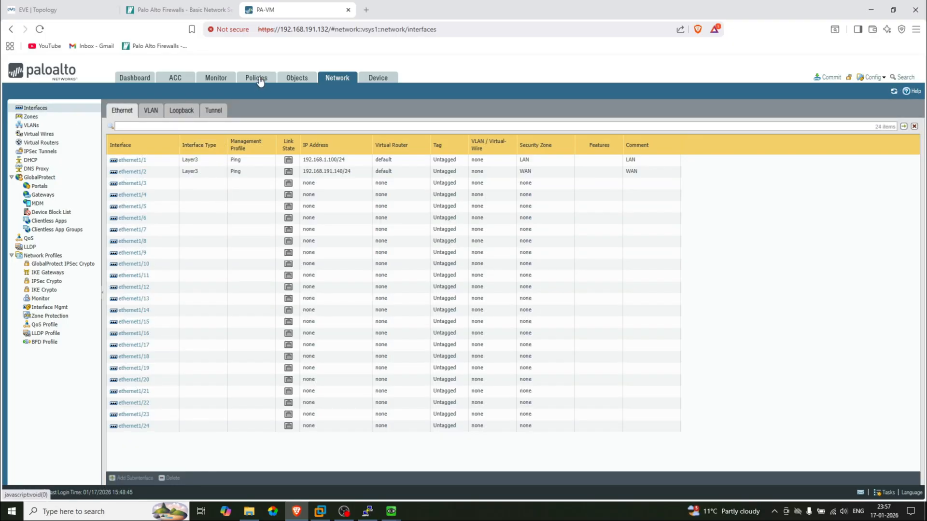
left_click(260, 80)
left_click(30, 118)
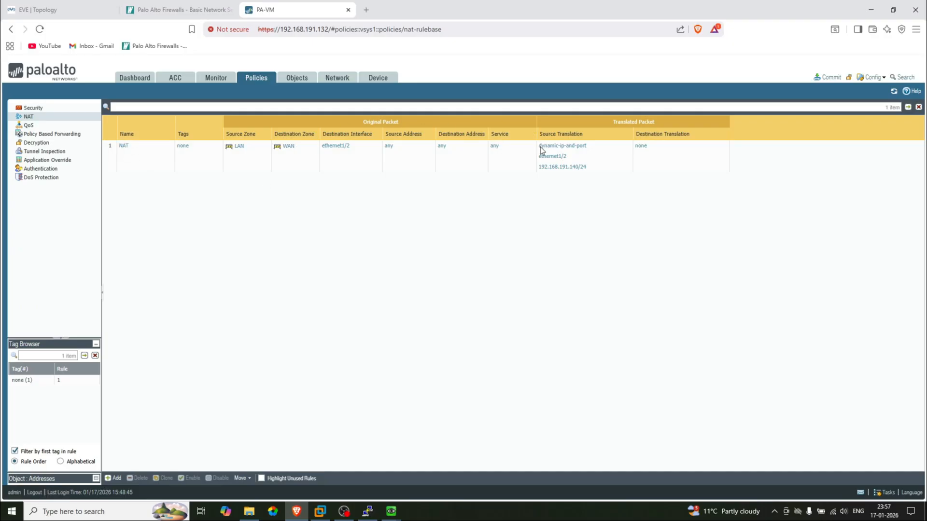
left_click(35, 108)
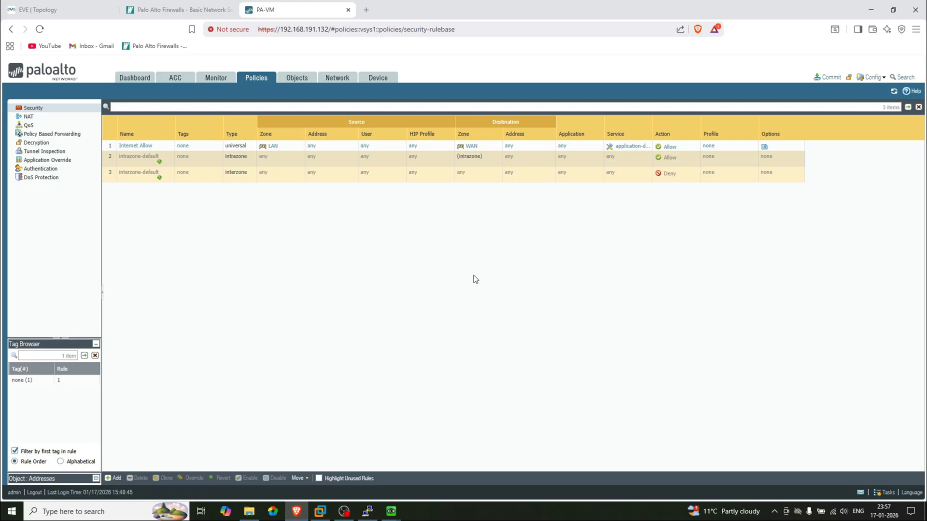
Commit all pending firewall changes and bring up the VPC console
left_click(827, 77)
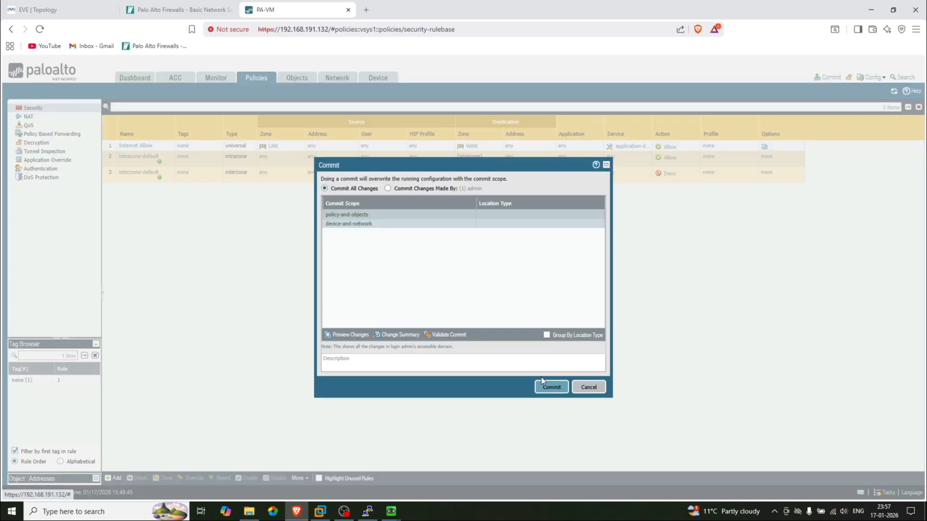
left_click(553, 387)
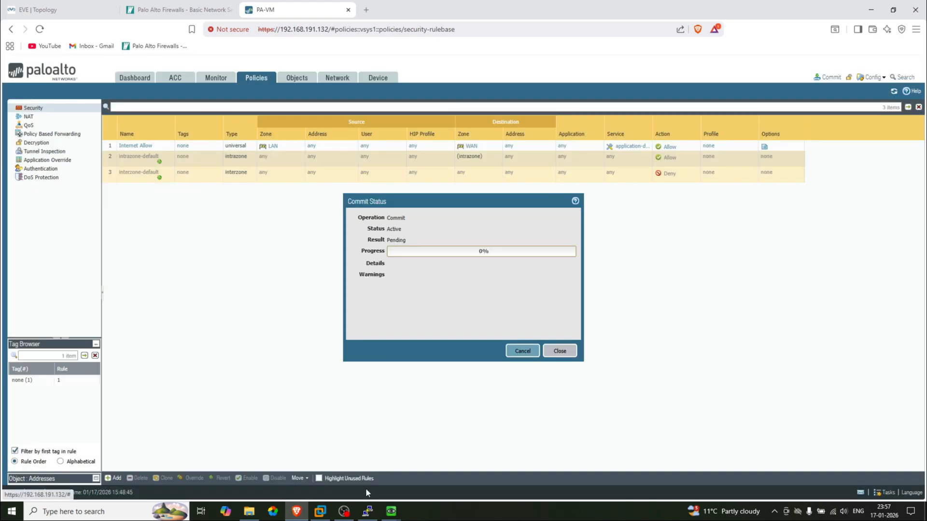
mouse_move(368, 511)
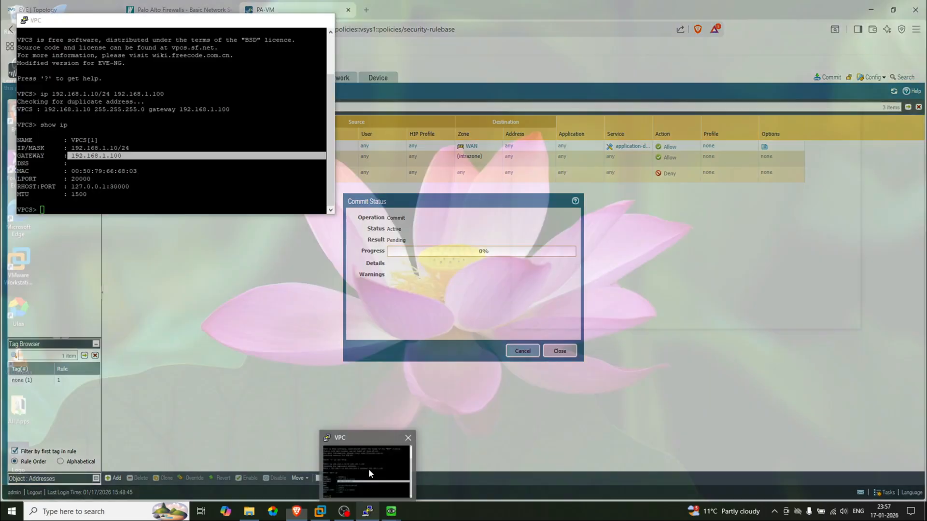
left_click(369, 468)
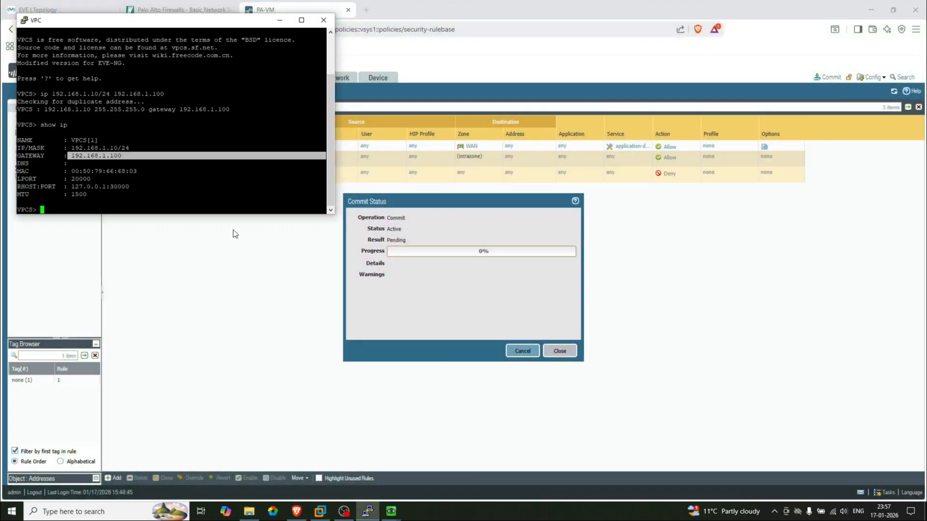
Center the VPC console and ping the Windows VM at 192.168.1.11
left_click(208, 205)
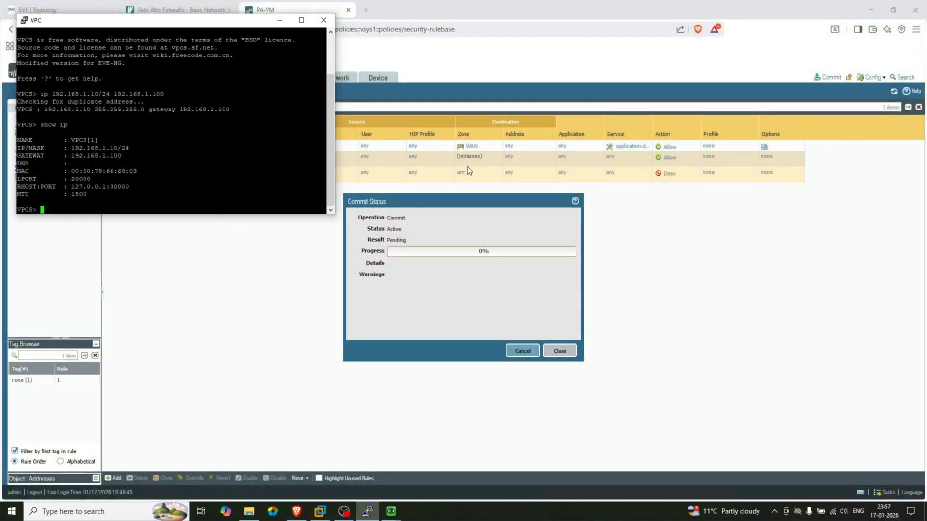
left_click(53, 7)
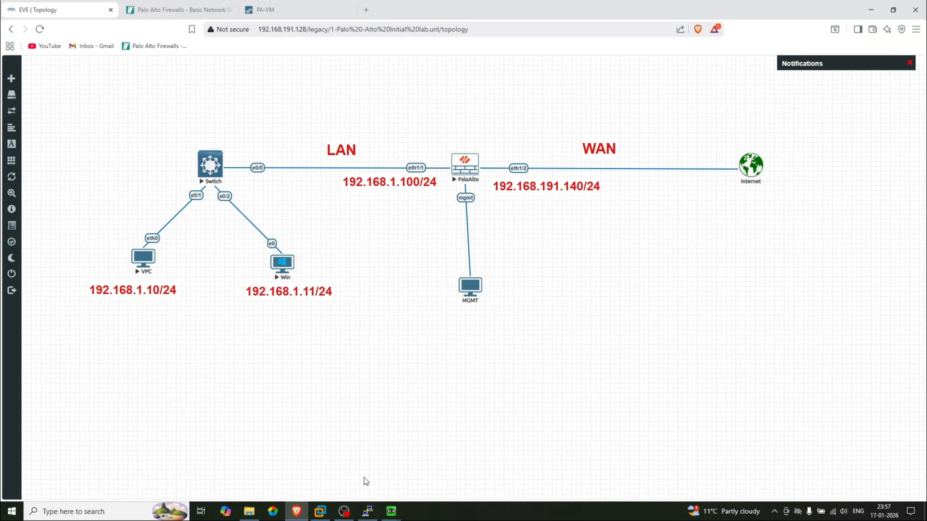
mouse_move(370, 517)
left_click(348, 447)
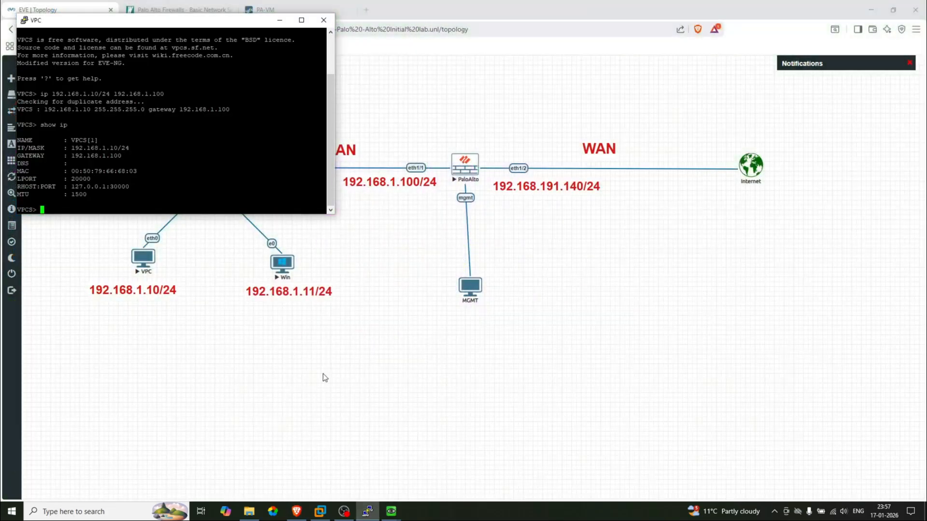
left_click_drag(160, 25, 550, 186)
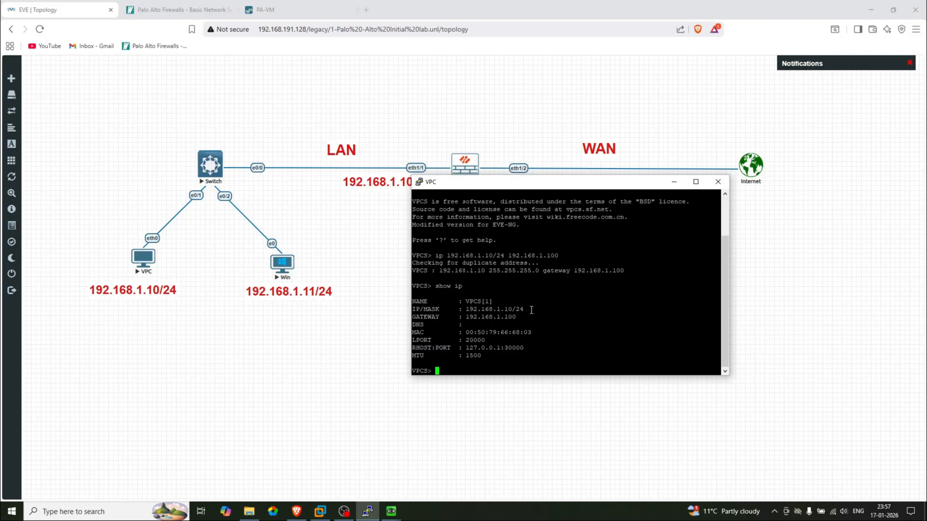
left_click_drag(531, 310, 465, 312)
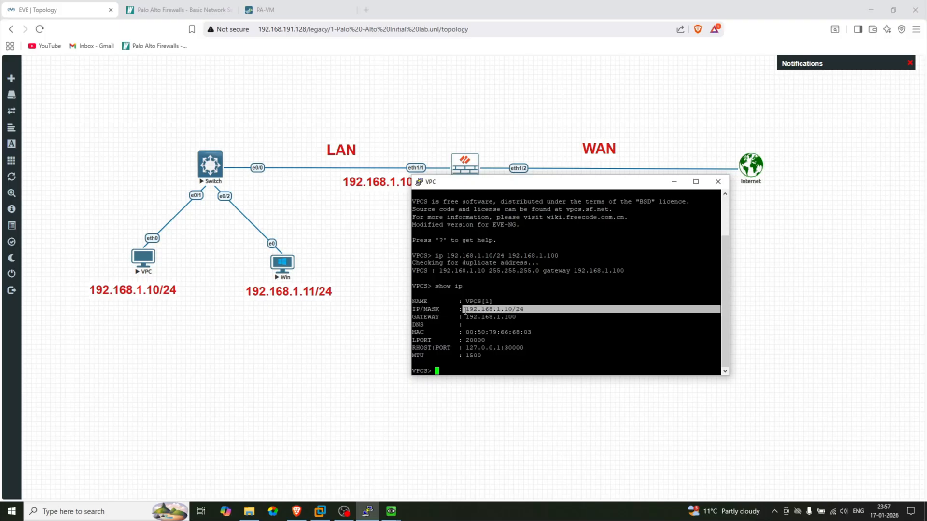
left_click(456, 371)
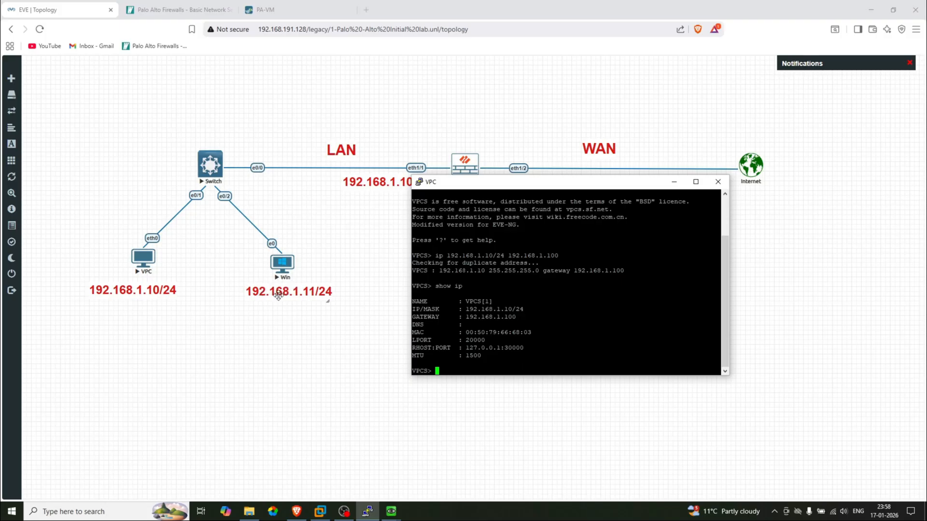
type("ping 192.168.1.11")
key("Return")
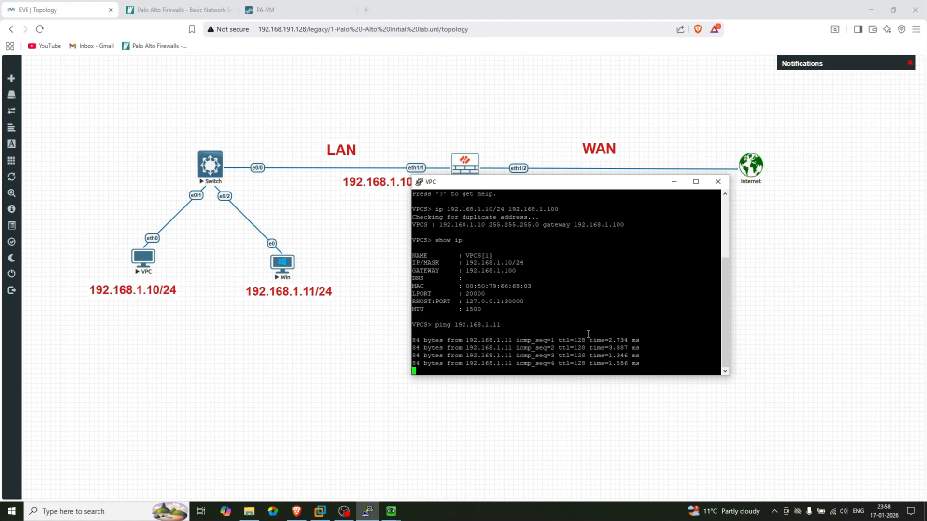
key("ctrl+c")
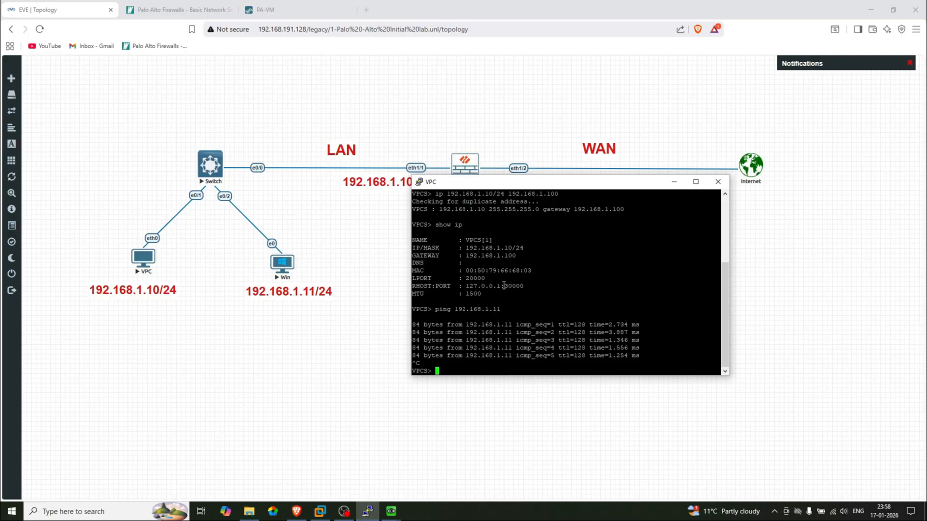
Ping gateway 192.168.1.100, which replies, and 8.8.8.8, which times out
type("ping 192.168.1.100")
key("Return")
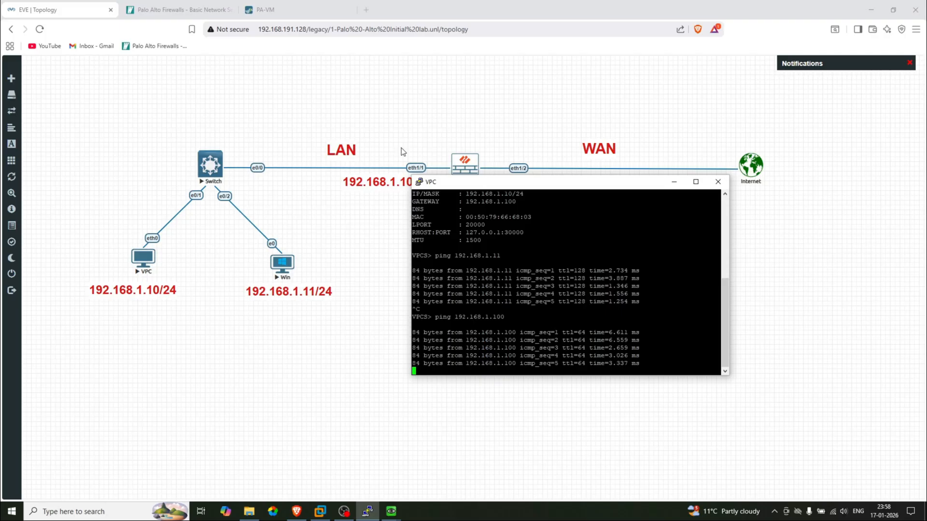
type("ping 8")
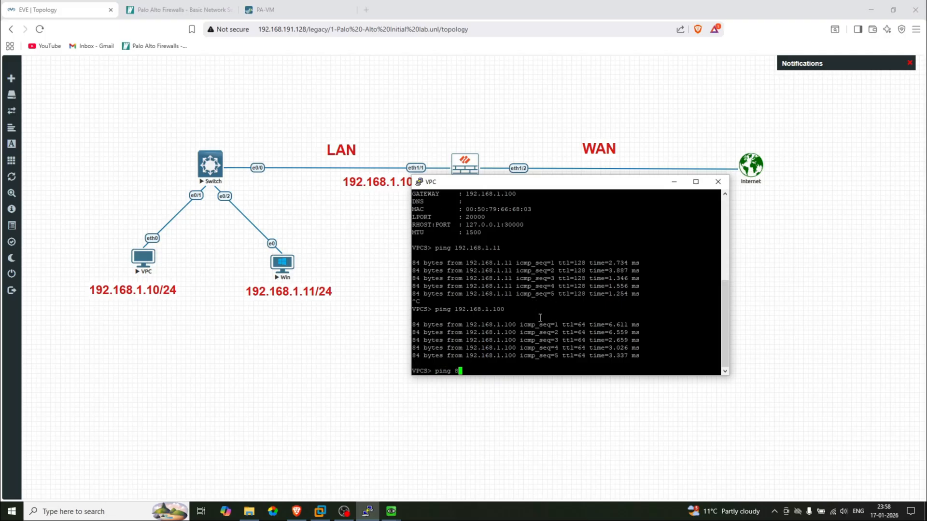
type(".8.8.8")
key("Return")
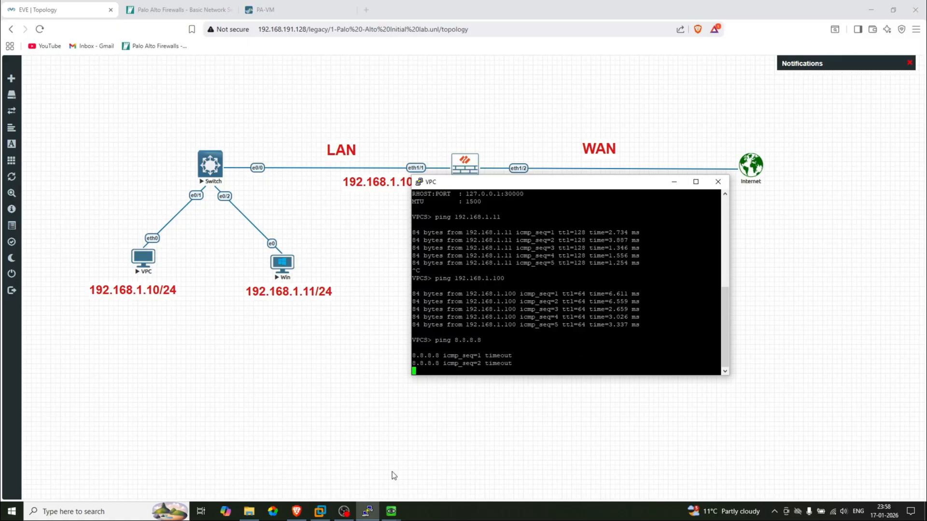
Dismiss the firewall's successful commit status report
left_click(285, 9)
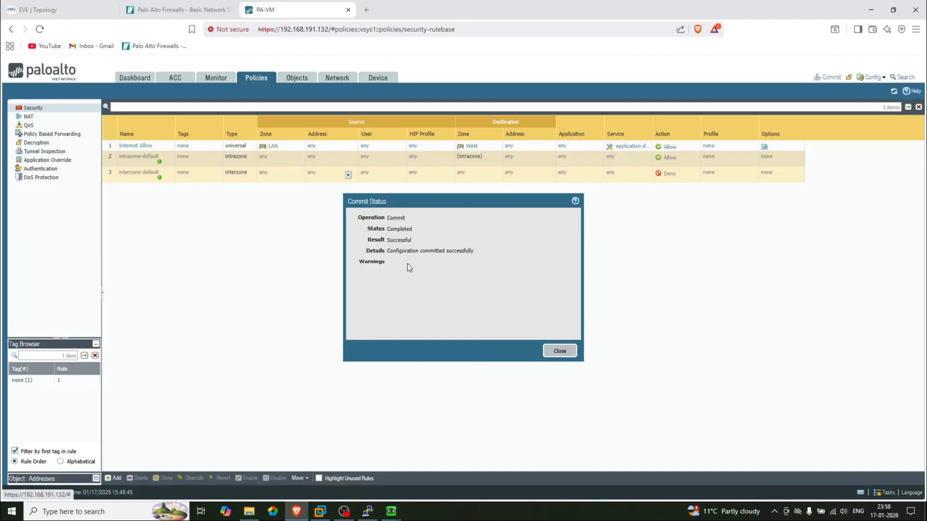
left_click_drag(387, 251, 481, 253)
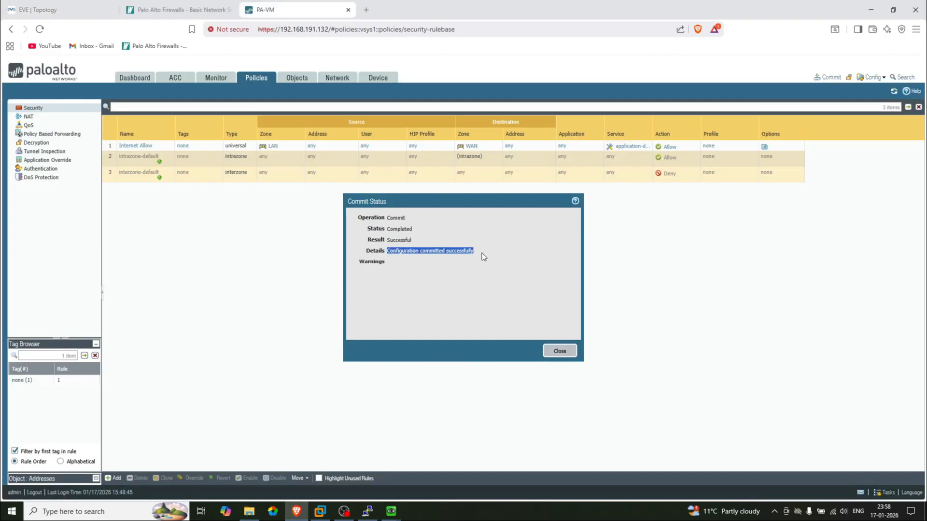
left_click(558, 352)
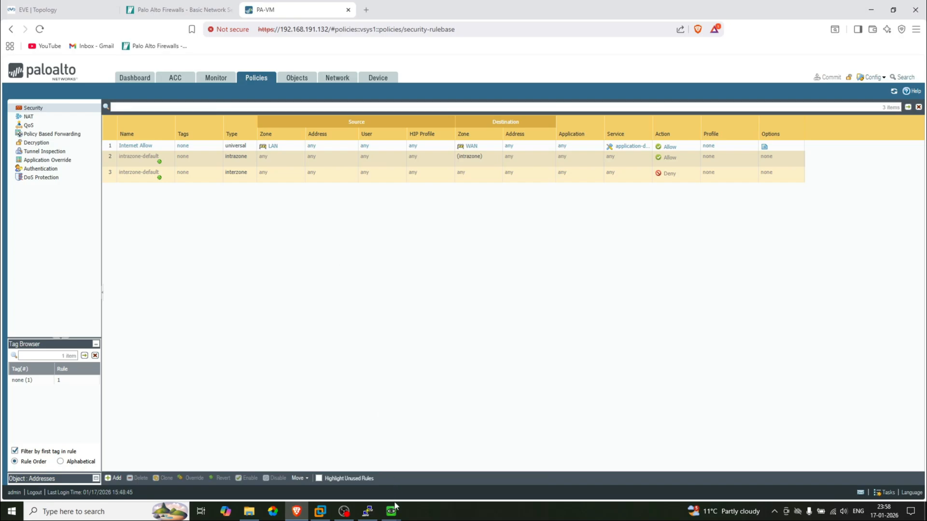
Ping the WAN address 192.168.191.140 from the VPC console; it times out
left_click(89, 6)
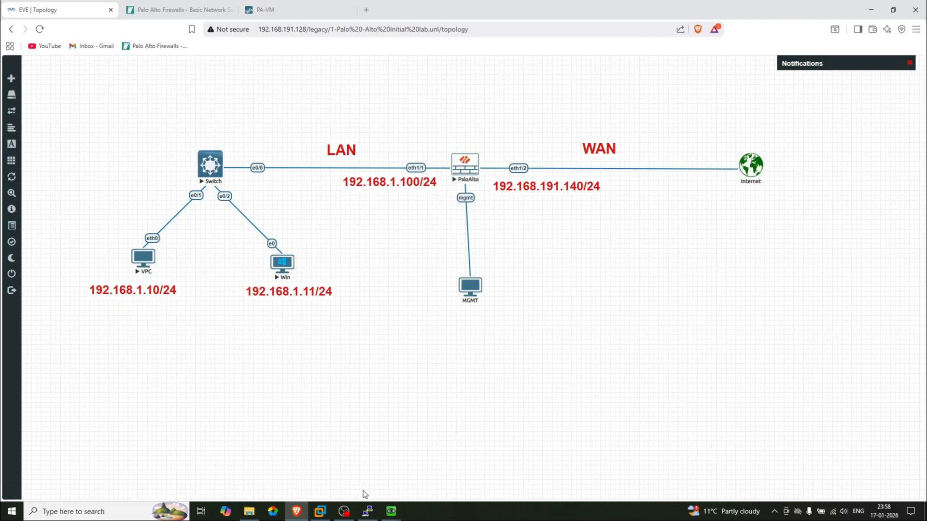
mouse_move(374, 510)
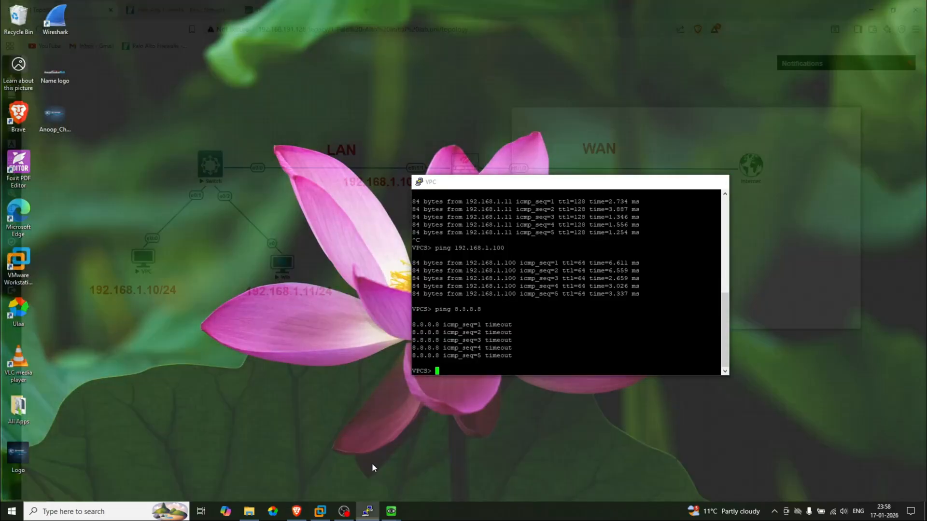
left_click(374, 466)
left_click_drag(585, 242, 614, 271)
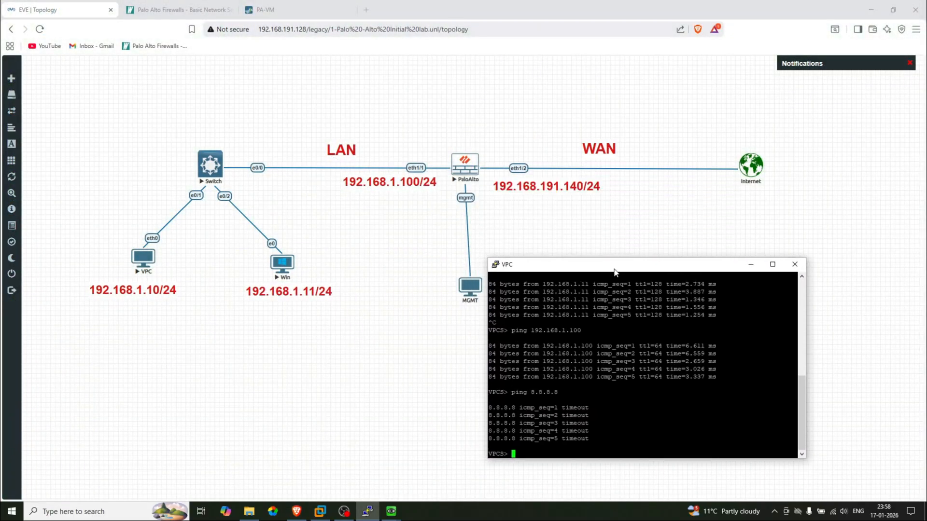
type("ping 8.8.8")
key("BackSpace")
key("BackSpace")
key("BackSpace")
type("192.168.191.140")
key("Return")
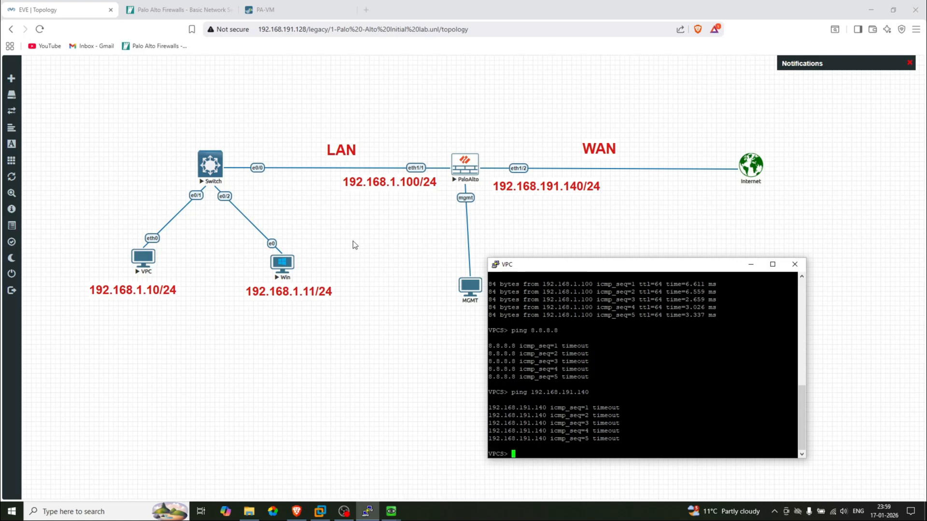
left_click(288, 2)
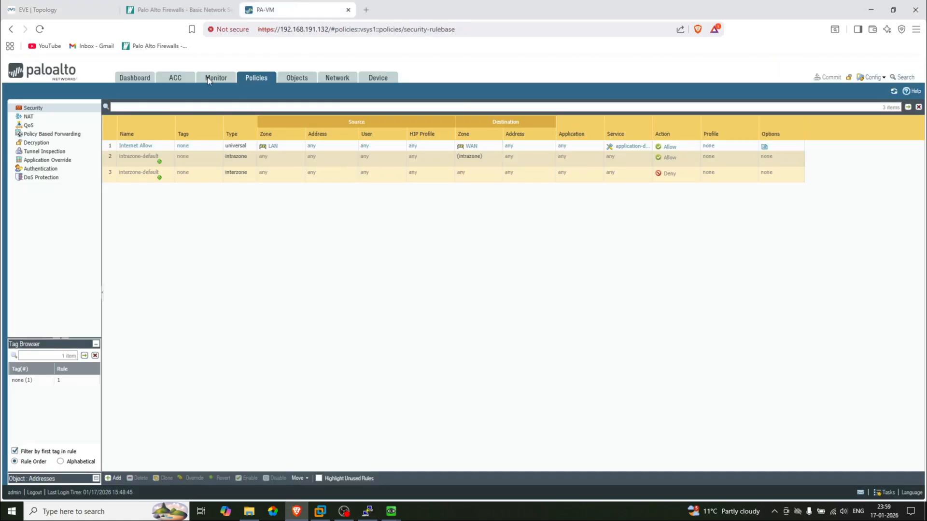
Confirm ethernet1/1 uses the default virtual router, then open that router's settings
left_click(337, 78)
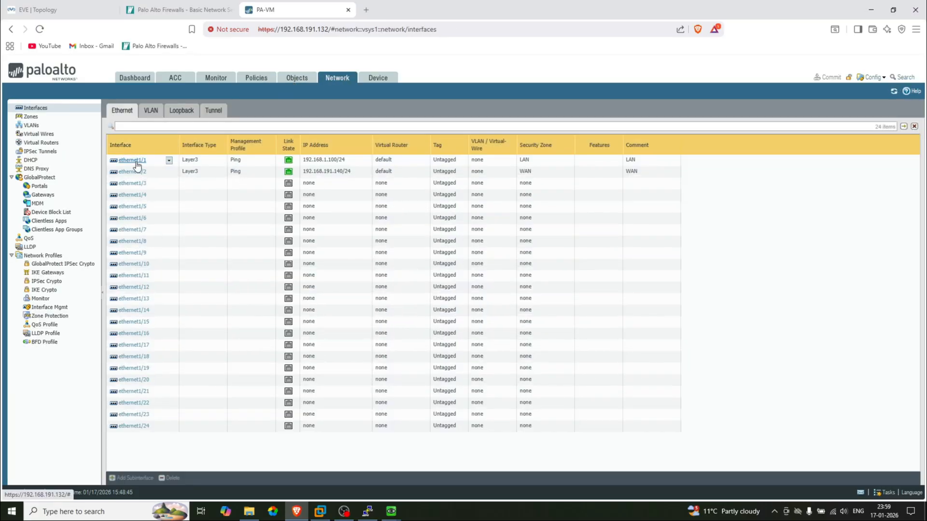
left_click(136, 162)
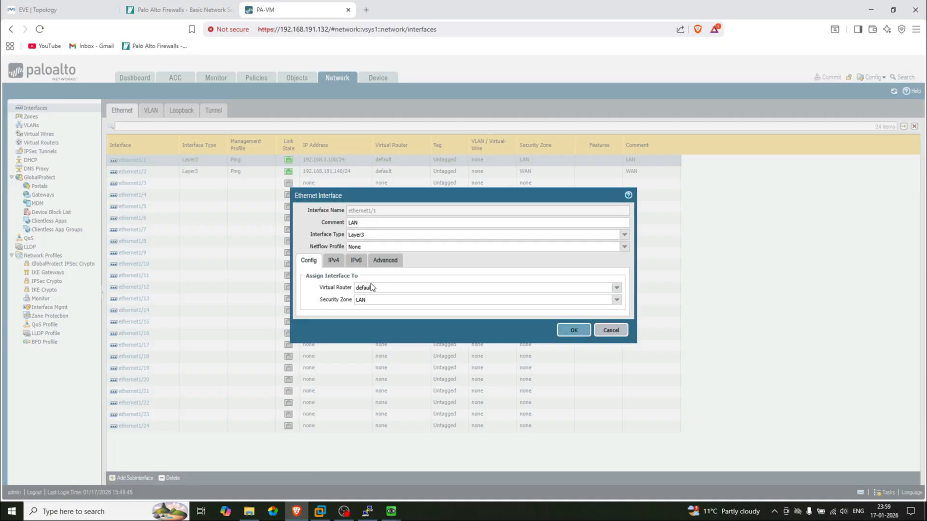
left_click_drag(318, 288, 361, 290)
double_click(368, 289)
left_click(609, 331)
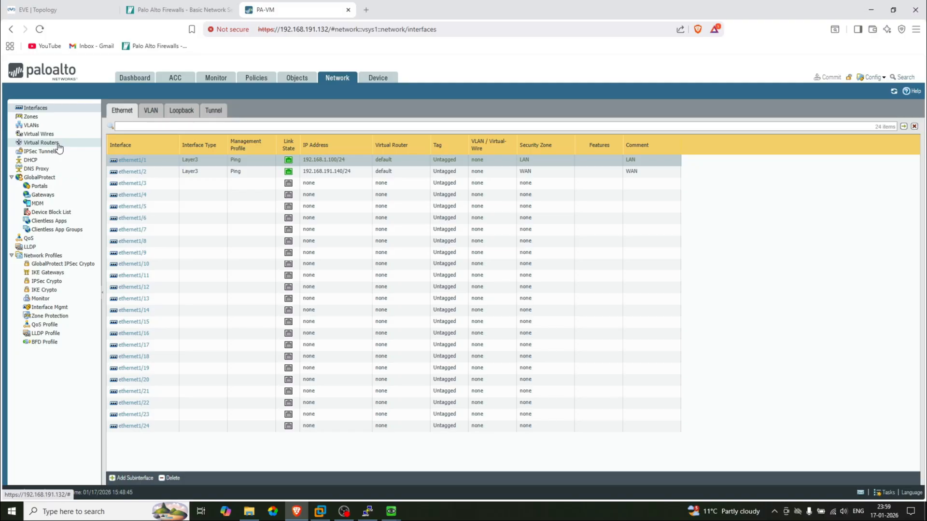
left_click(41, 143)
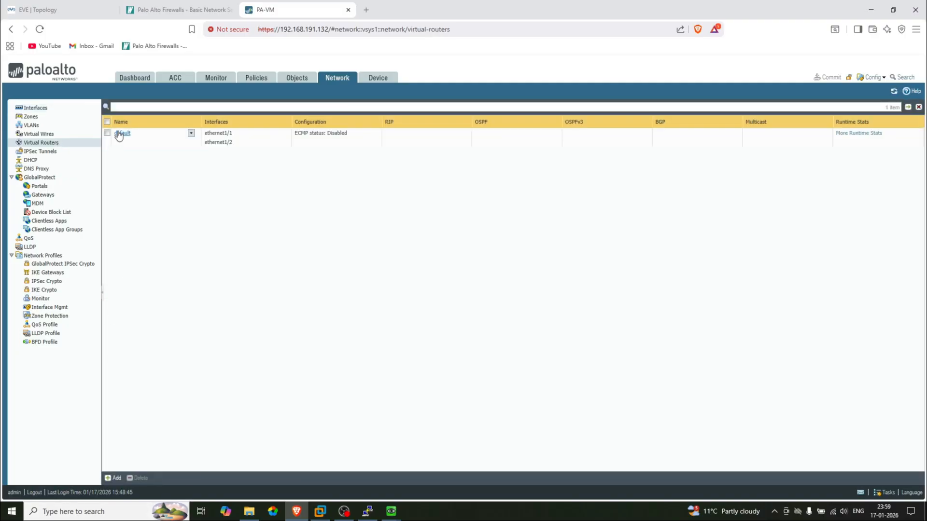
left_click(123, 133)
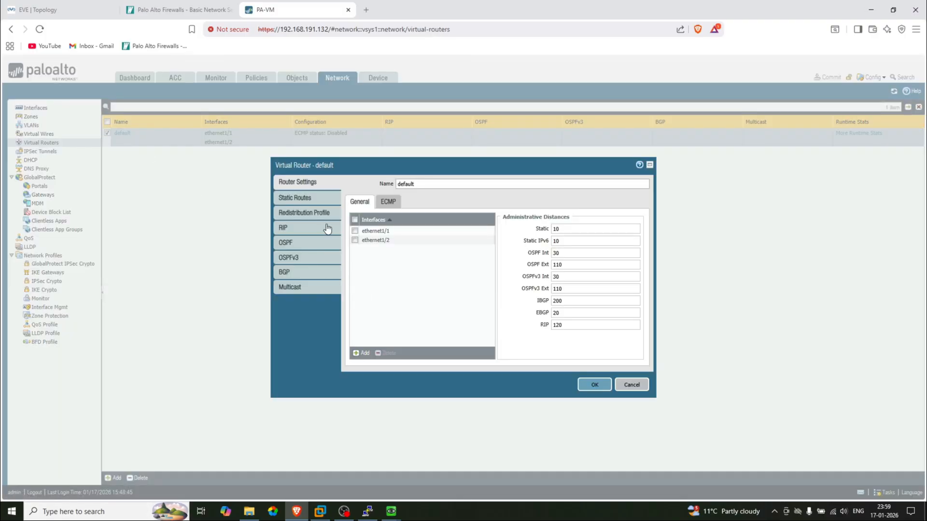
Add static route 'Internet' for 0.0.0.0/0 out ethernet1/2 on the default virtual router
left_click(306, 197)
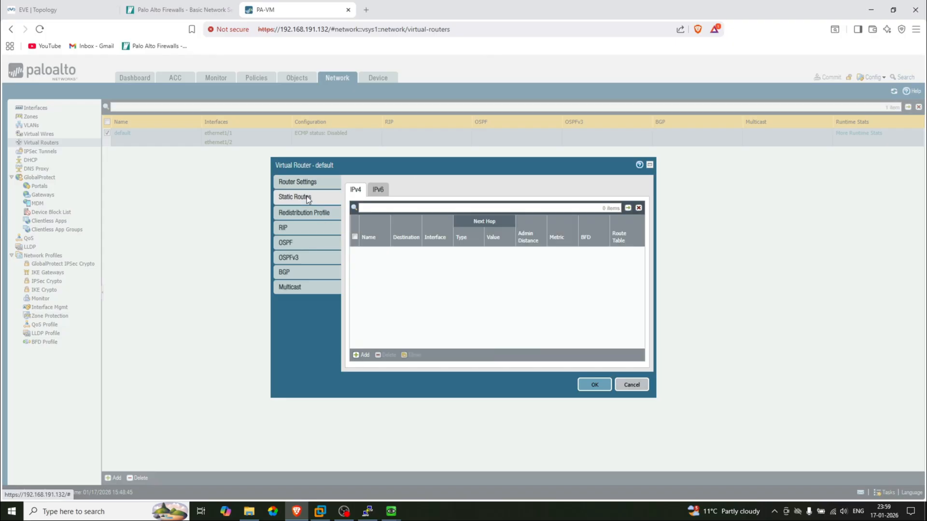
left_click(359, 355)
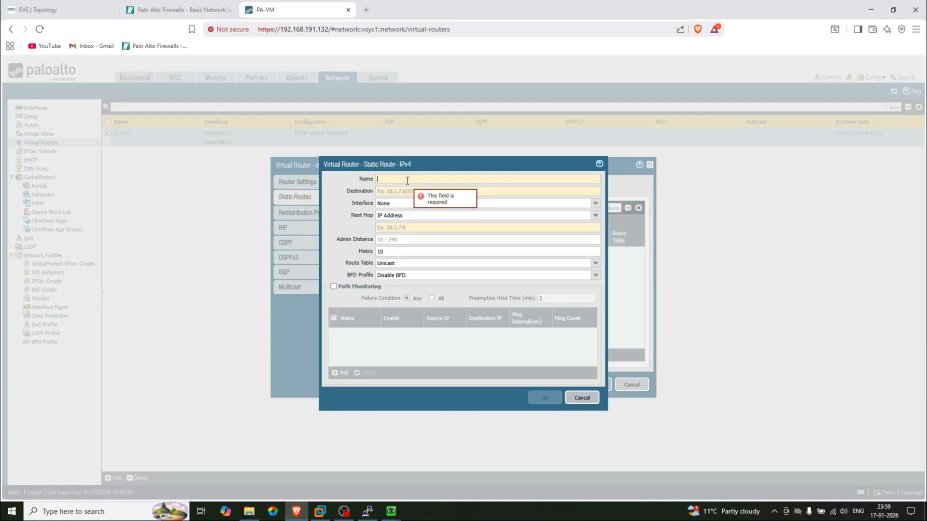
type("Inet")
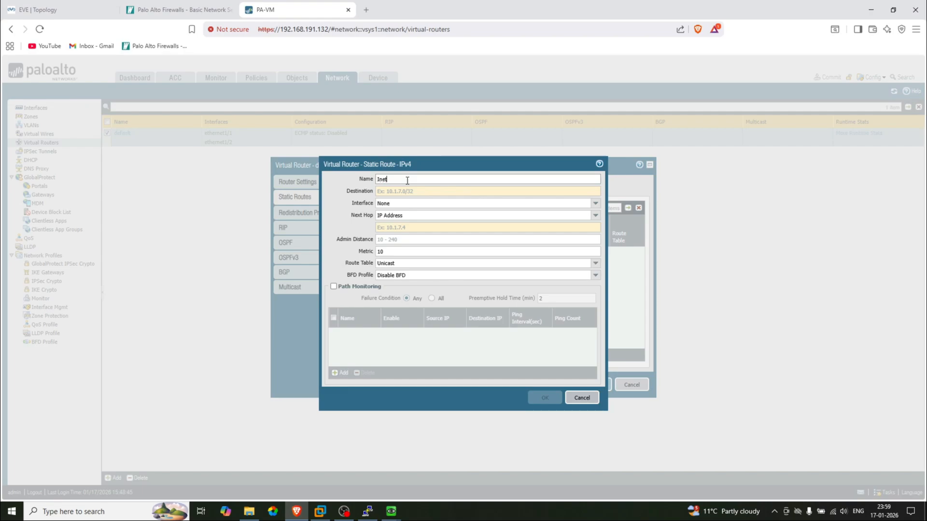
type("ernet")
left_click(423, 191)
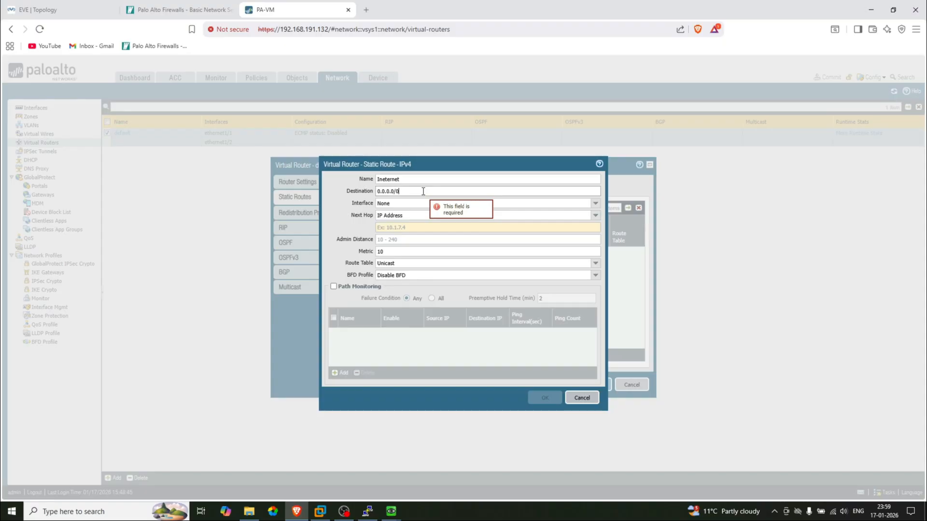
left_click(595, 203)
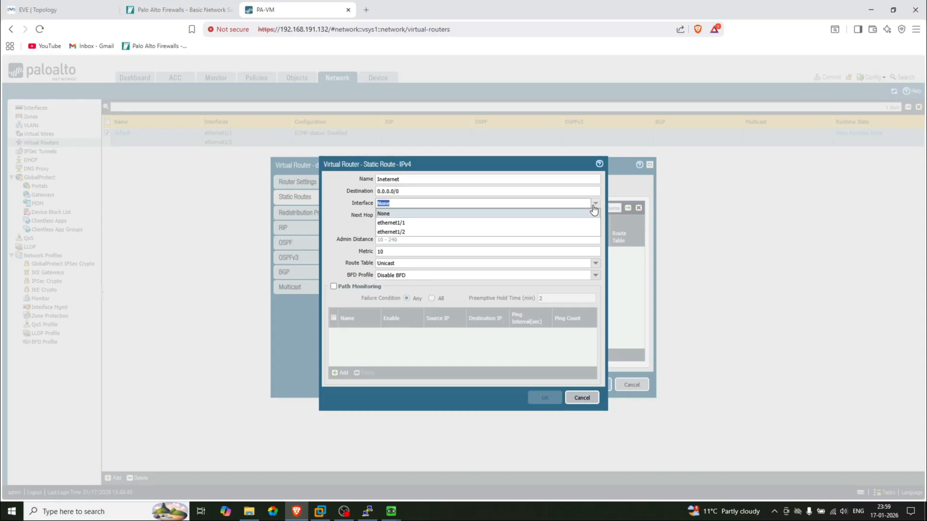
left_click(407, 232)
left_click(48, 10)
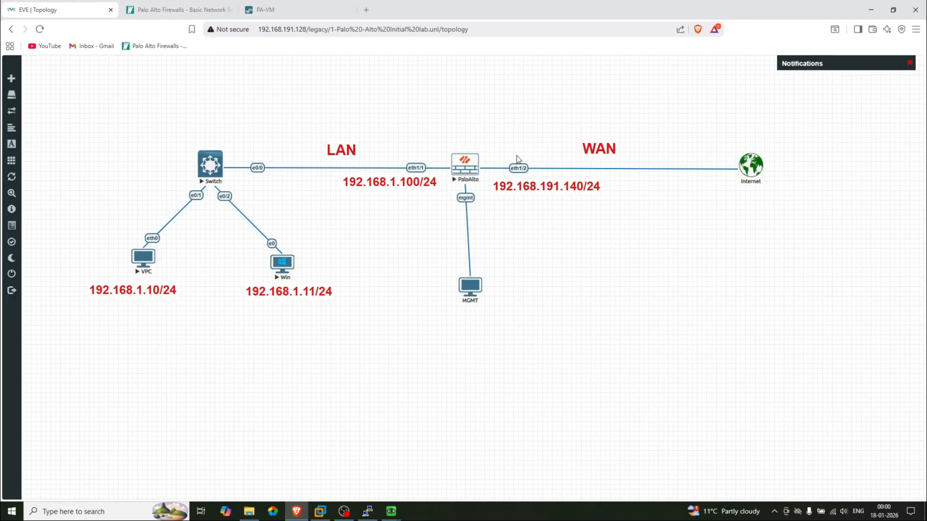
left_click(296, 5)
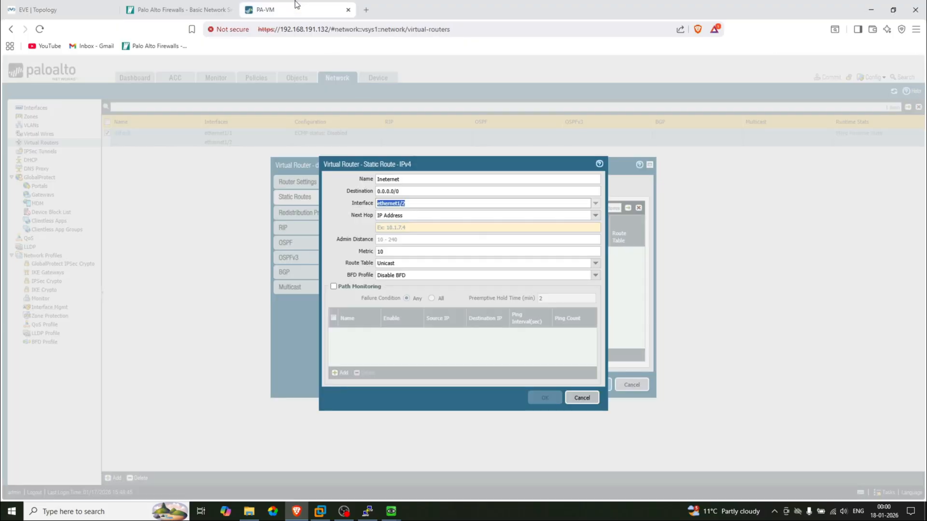
type("/0")
left_click_drag(394, 192, 366, 198)
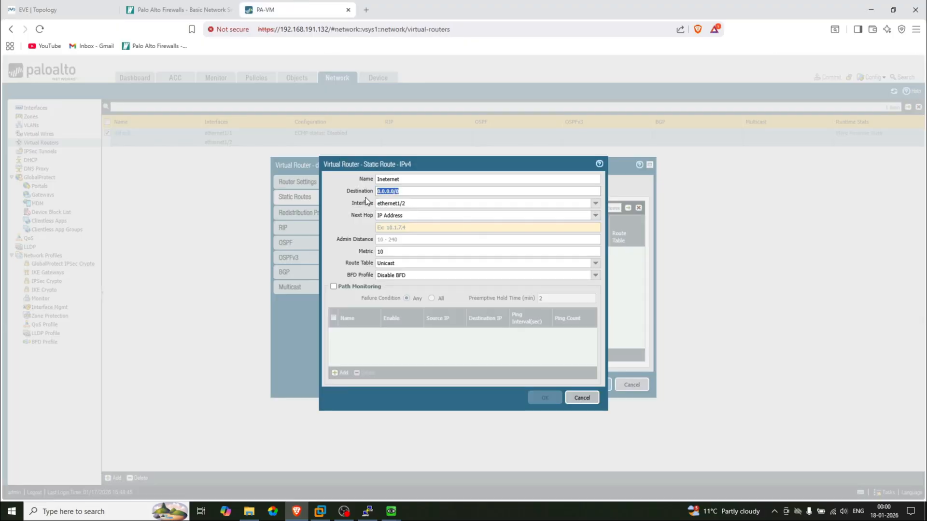
left_click(412, 203)
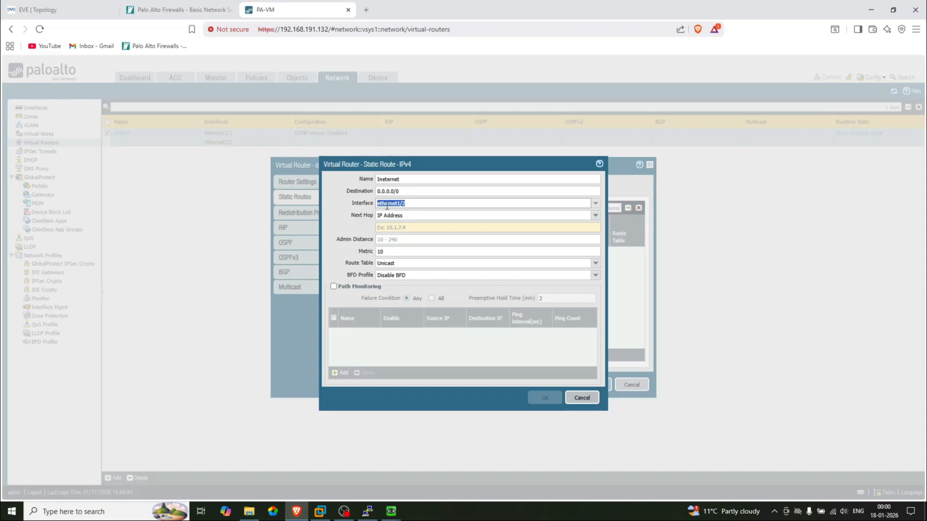
left_click(92, 8)
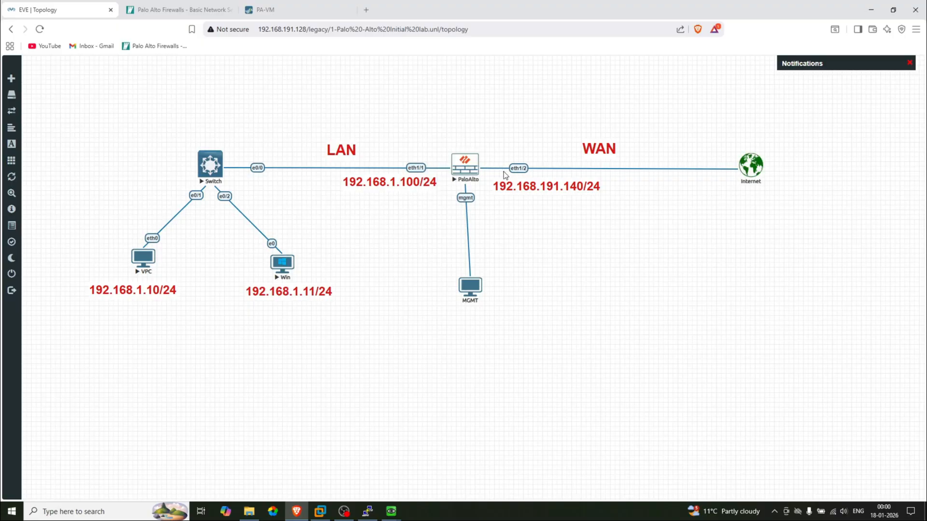
left_click(285, 9)
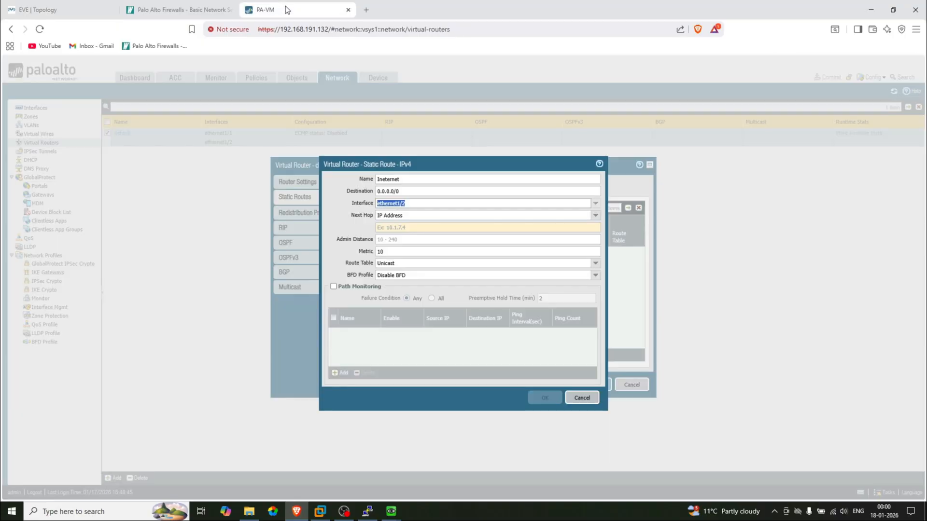
Set the route's next hop to 192.168.191.2, save the router, and commit the changes
left_click(595, 215)
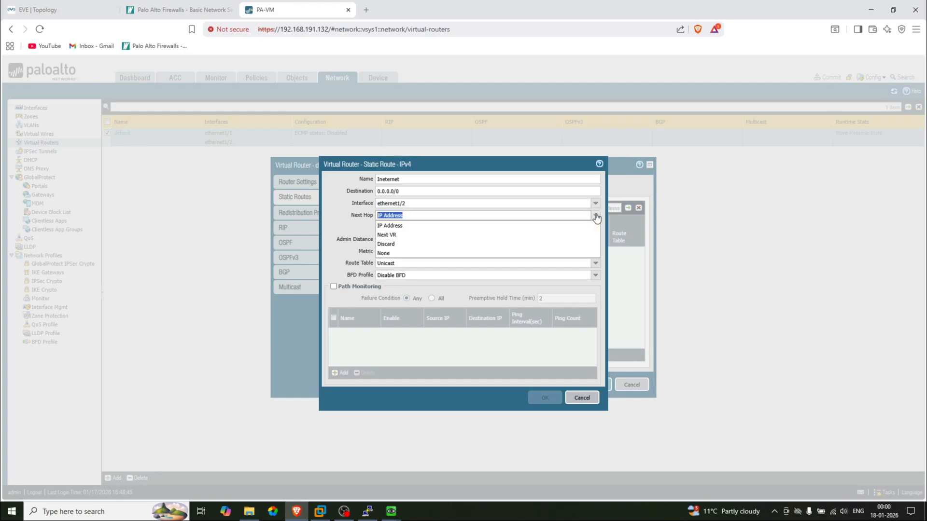
left_click(408, 226)
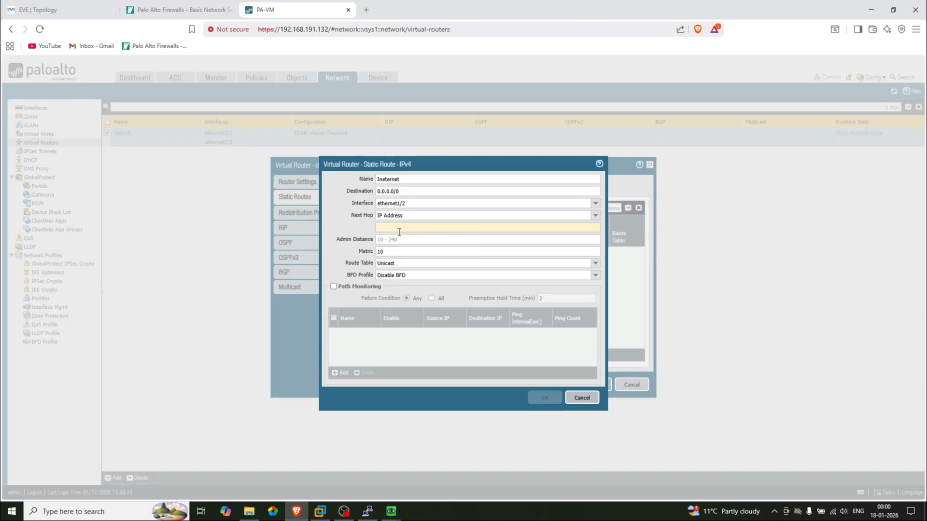
type("192.1")
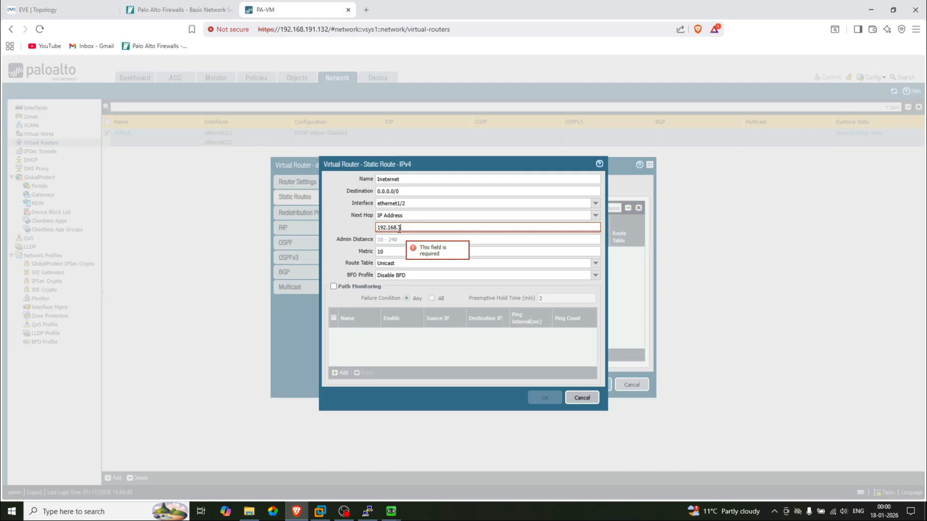
type("68.191.2")
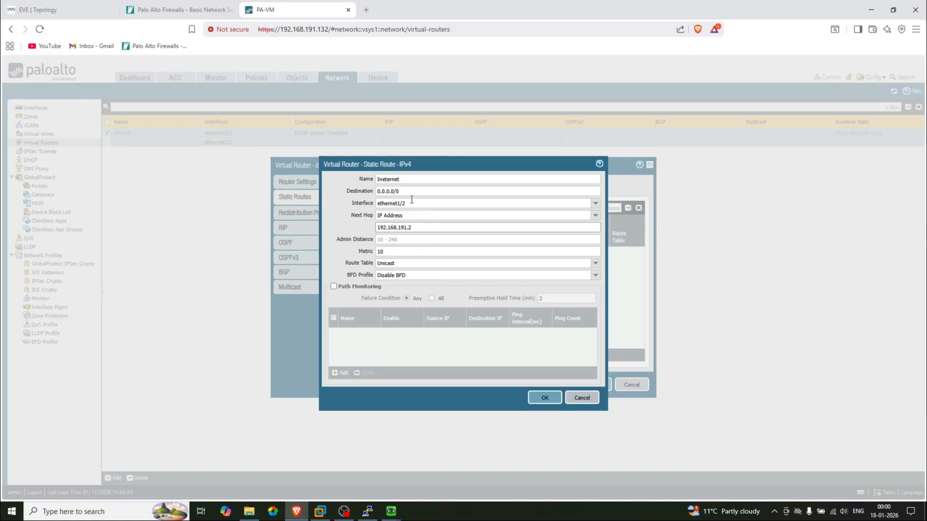
left_click(545, 398)
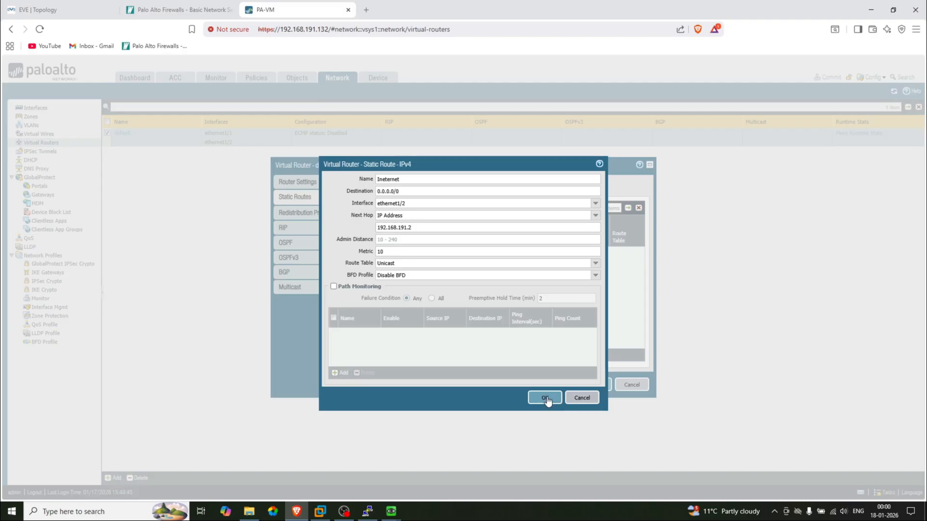
left_click(593, 386)
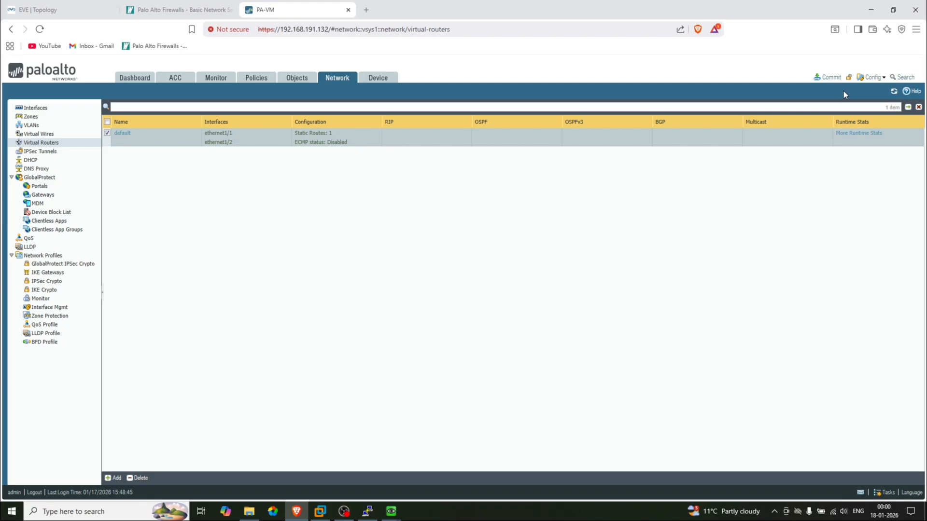
left_click(832, 78)
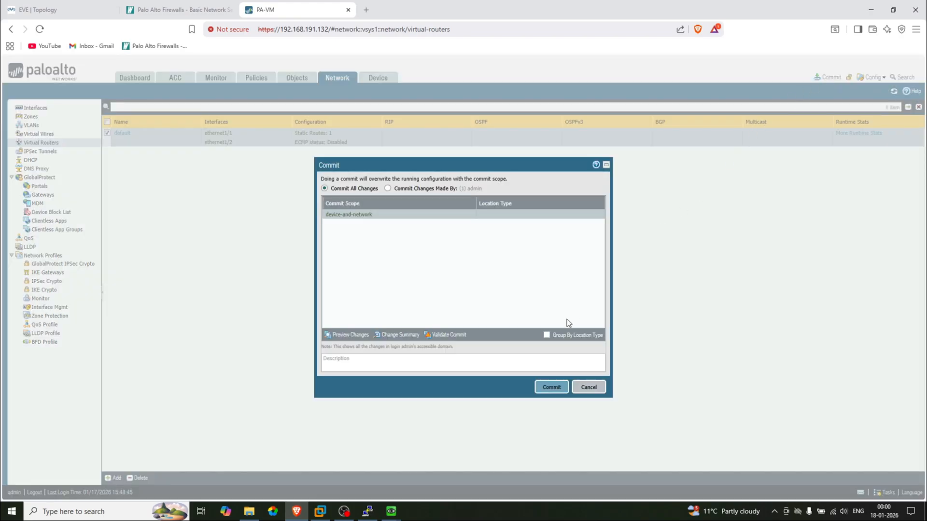
left_click(551, 386)
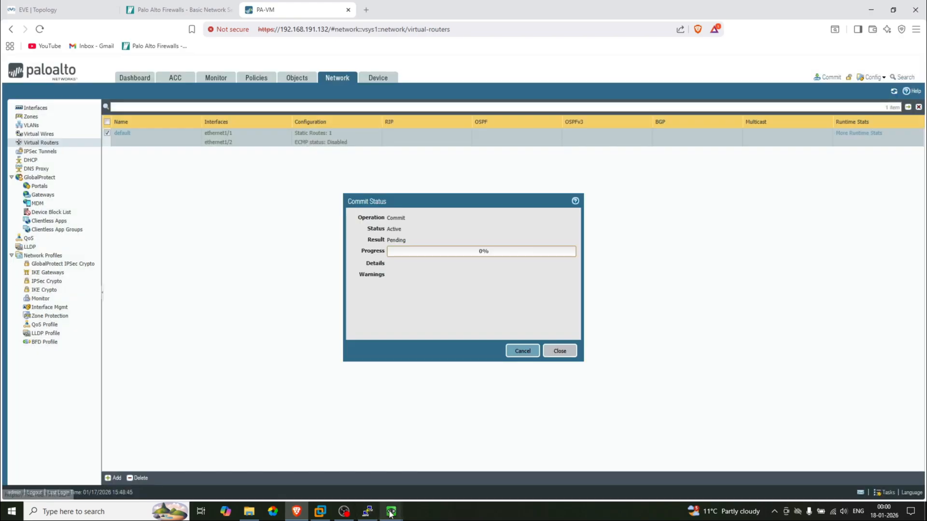
Bring up the Windows VM and launch its web browser
mouse_move(370, 513)
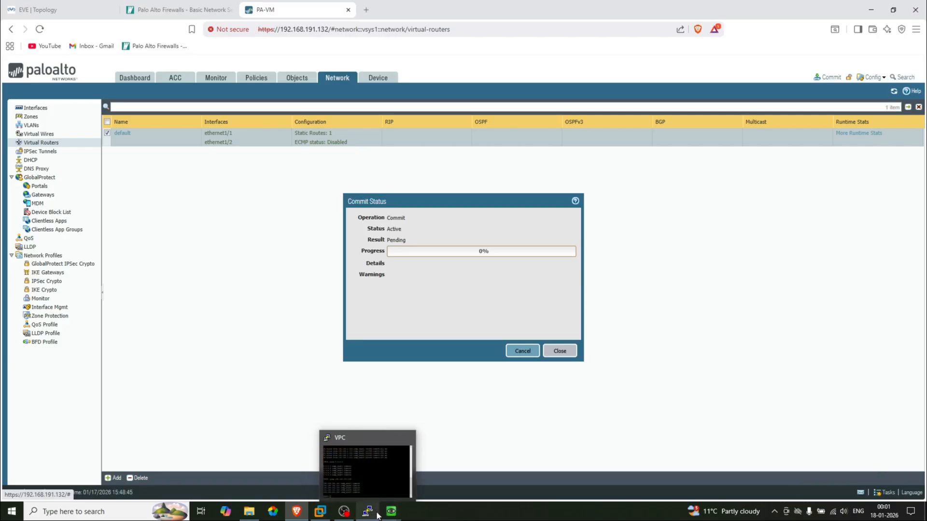
left_click(354, 472)
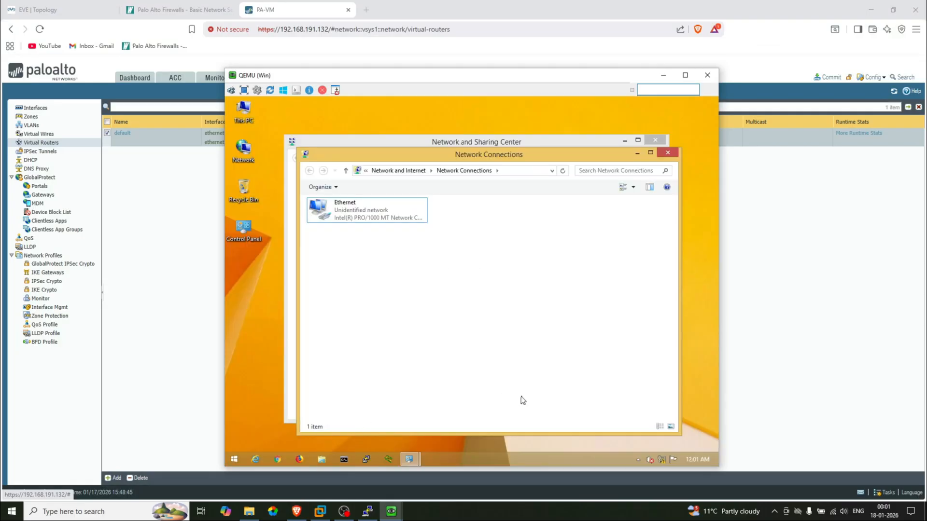
left_click(278, 459)
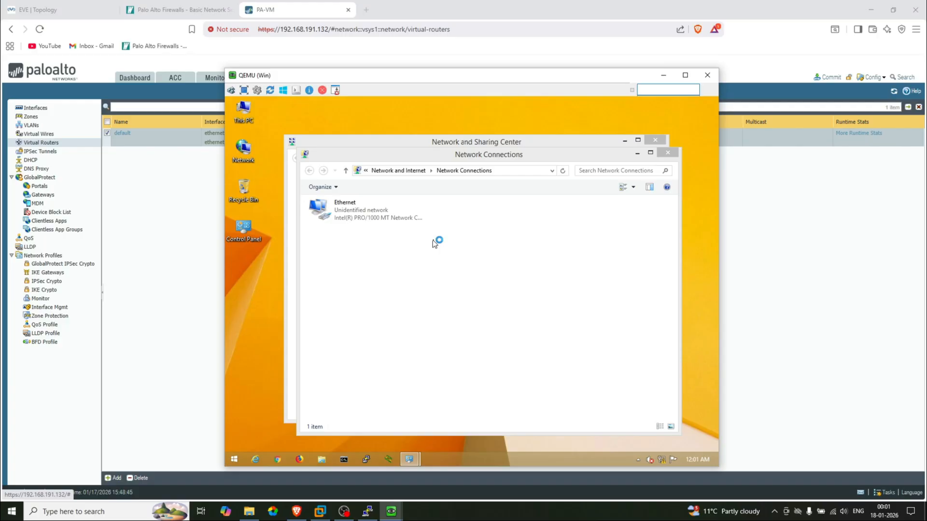
Rerun ping 8.8.8.8 from the VPC, now getting replies, and hide the Windows VM window
mouse_move(374, 512)
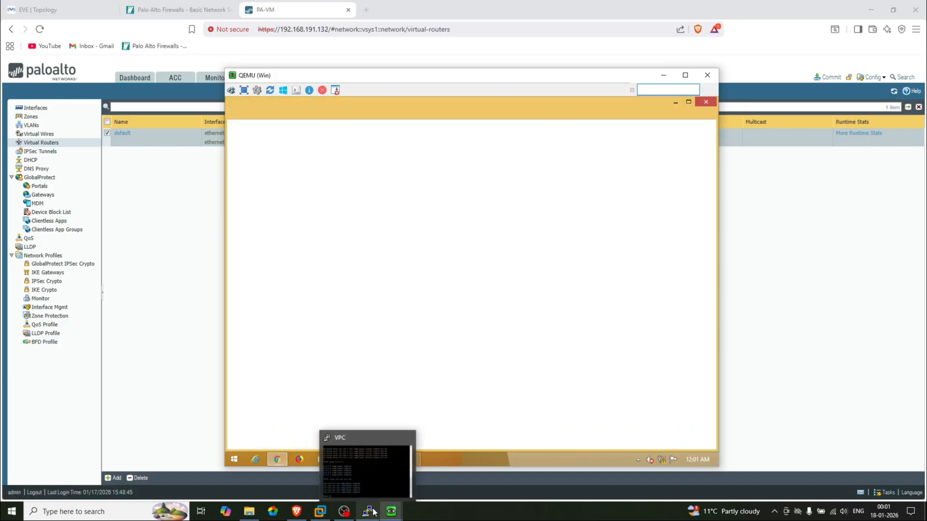
left_click(360, 467)
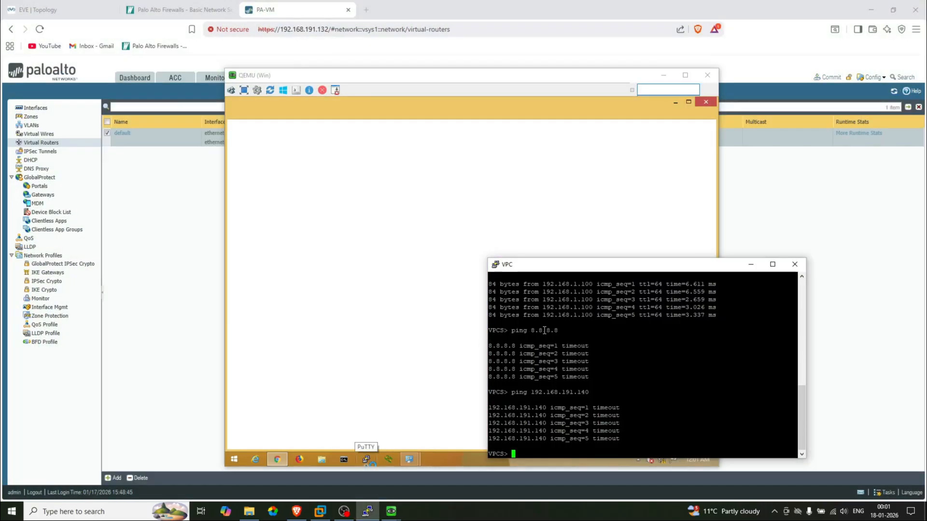
key("Up")
key("BackSpace")
key("BackSpace")
key("BackSpace")
key("BackSpace")
key("BackSpace")
key("BackSpace")
key("BackSpace")
key("BackSpace")
key("BackSpace")
key("BackSpace")
key("BackSpace")
key("BackSpace")
key("BackSpace")
key("BackSpace")
key("BackSpace")
key("BackSpace")
key("BackSpace")
key("BackSpace")
key("BackSpace")
key("BackSpace")
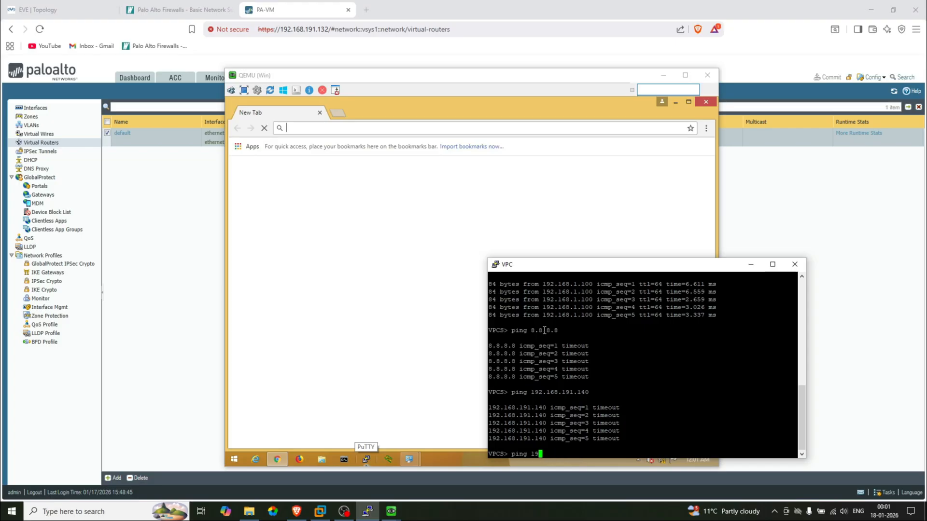
key("Up")
key("Up")
key("Return")
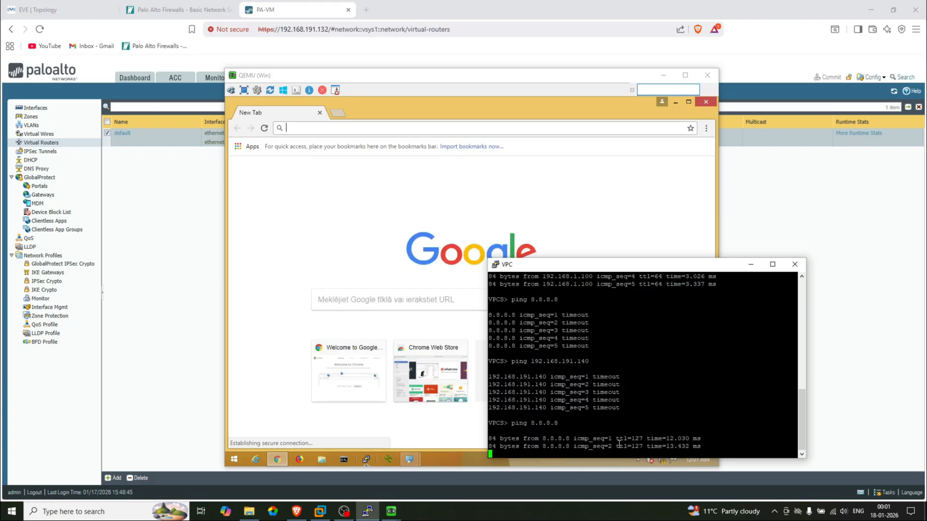
left_click(664, 76)
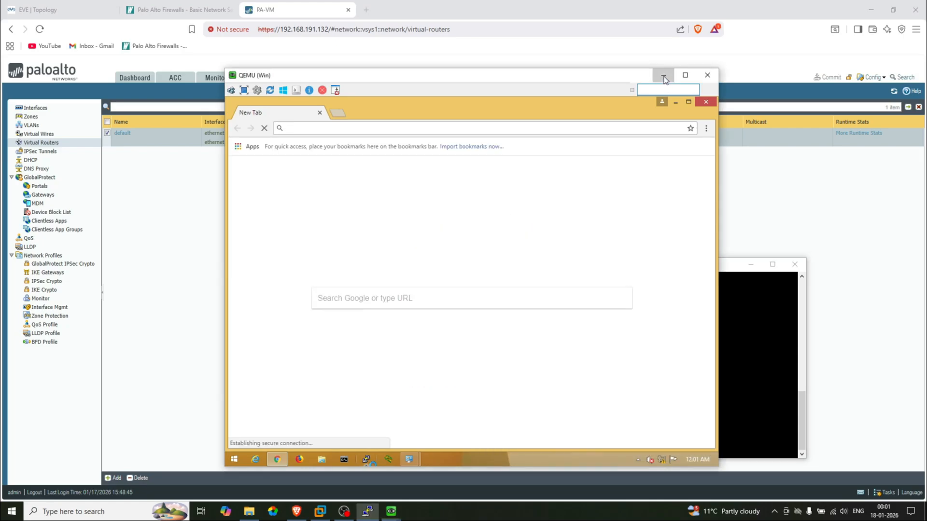
left_click(664, 76)
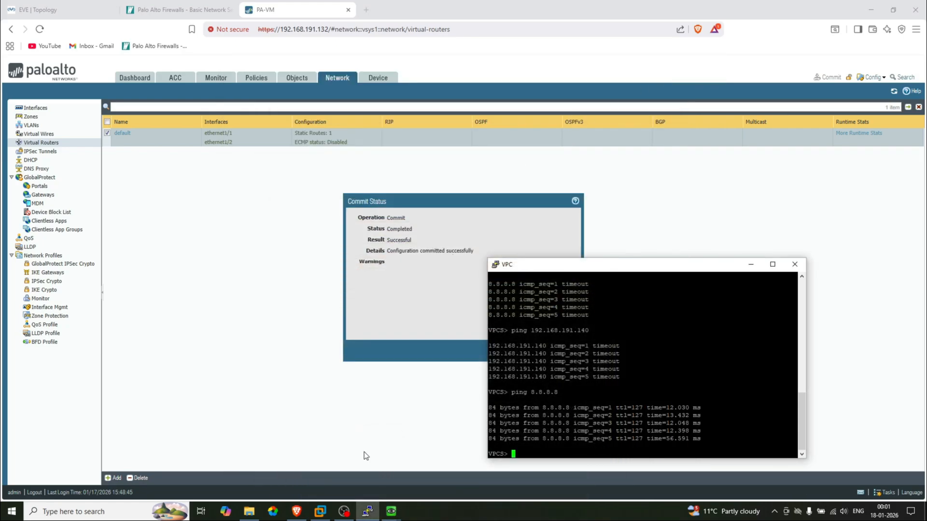
In the Windows VM's browser, go to google.com, search 'facebook' and open the Facebook login page
left_click(62, 4)
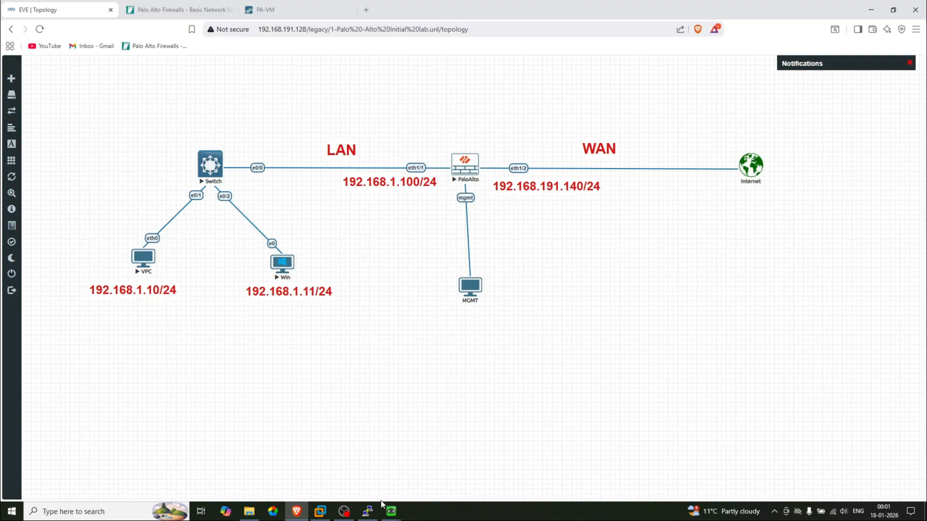
mouse_move(390, 511)
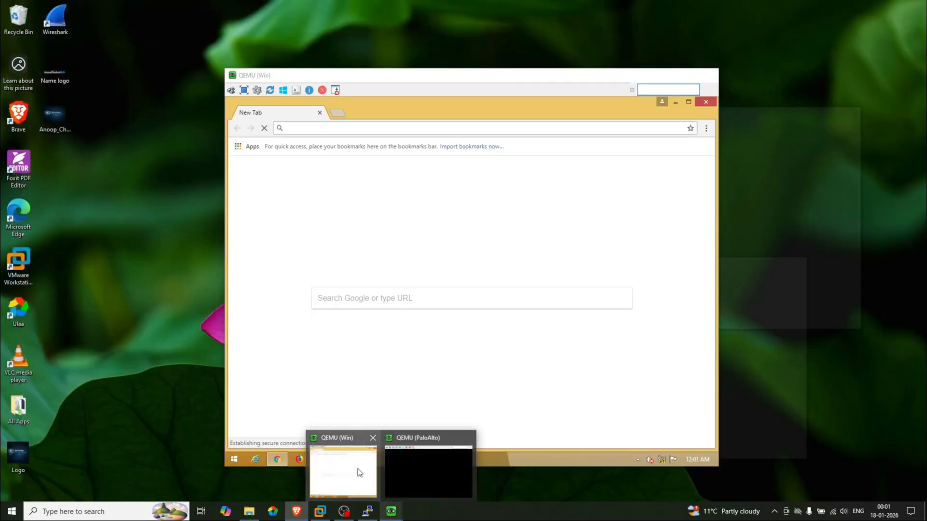
left_click(358, 468)
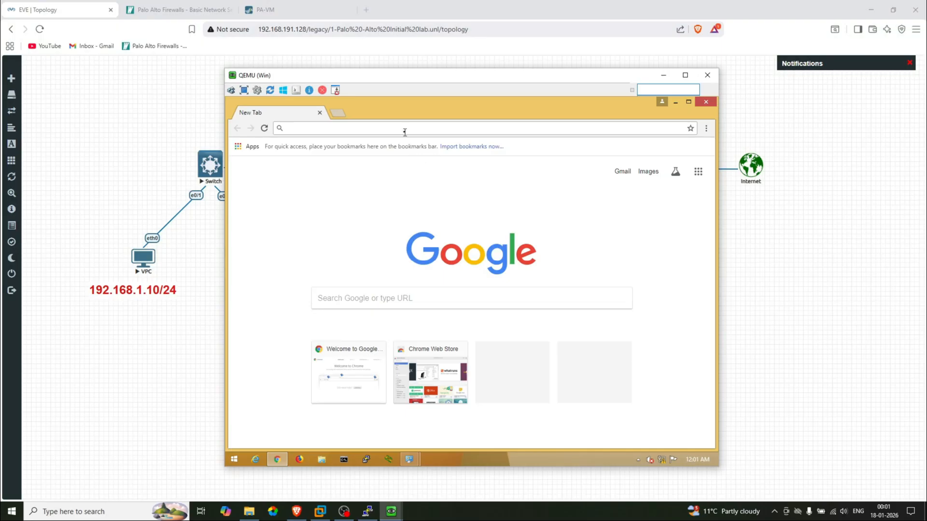
left_click(401, 126)
type("google.com")
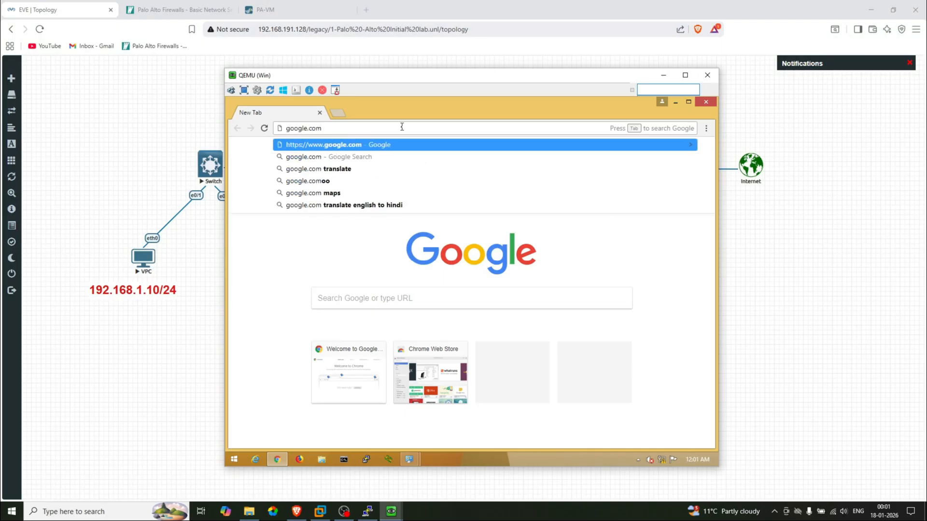
key("Return")
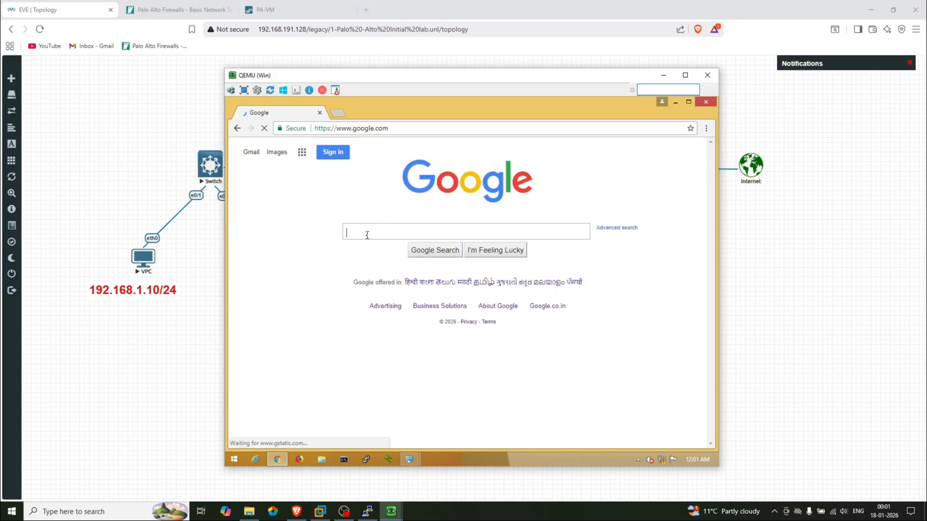
type("facebook")
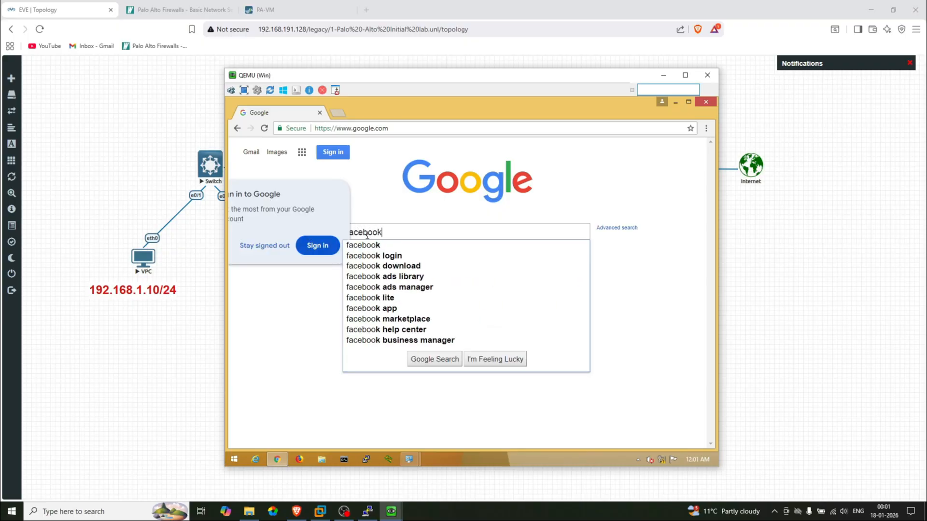
key("Return")
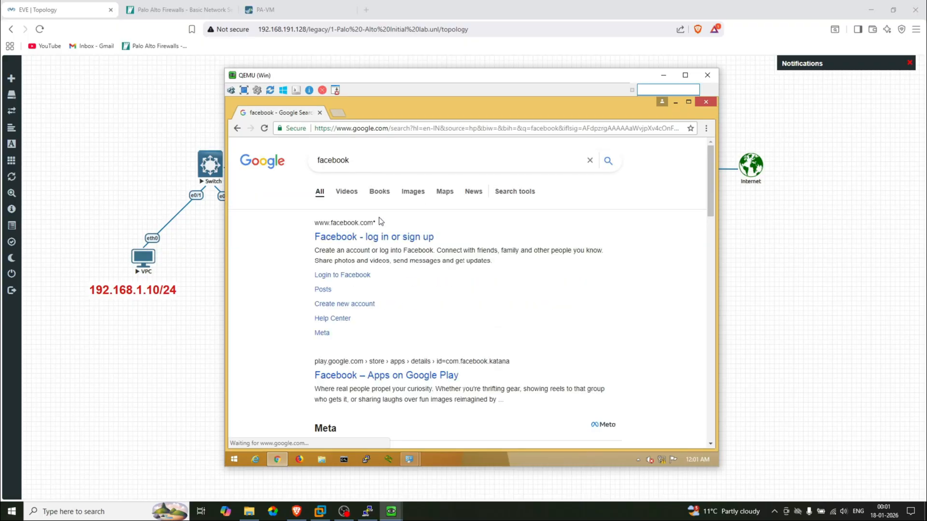
left_click(357, 239)
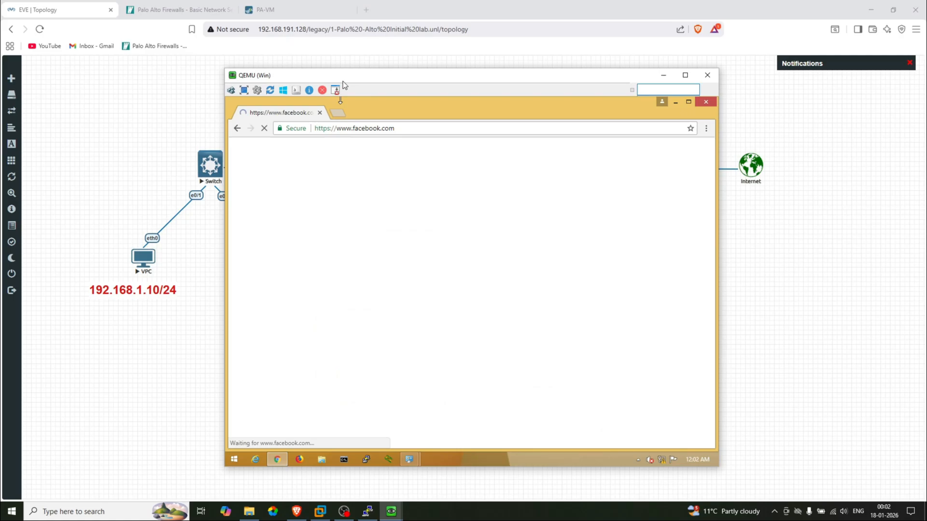
Move the QEMU (Win) console window up over the lab topology
left_click_drag(341, 75, 576, 114)
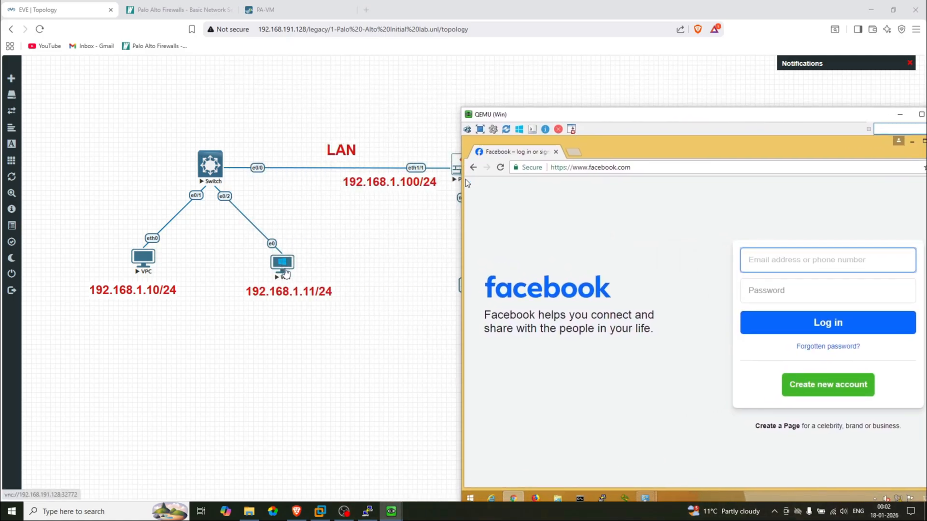
left_click_drag(579, 114, 540, 243)
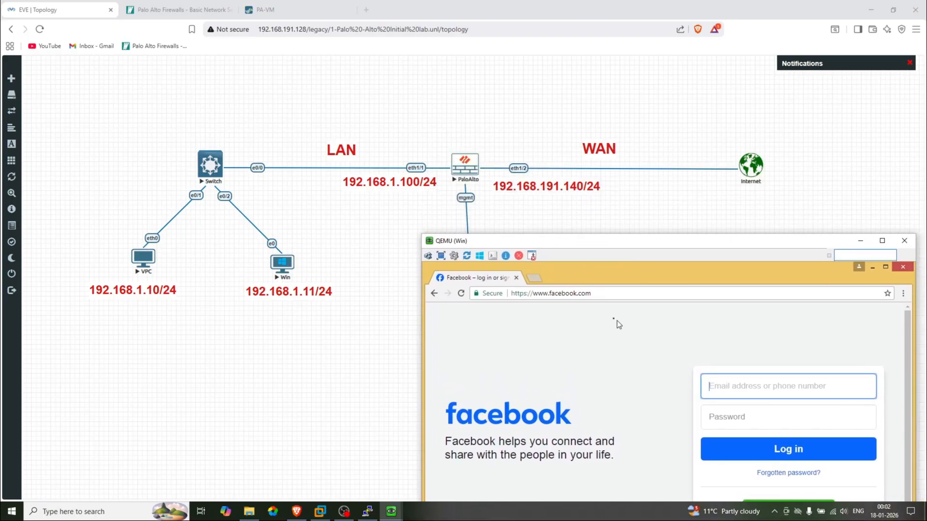
left_click_drag(583, 244, 538, 75)
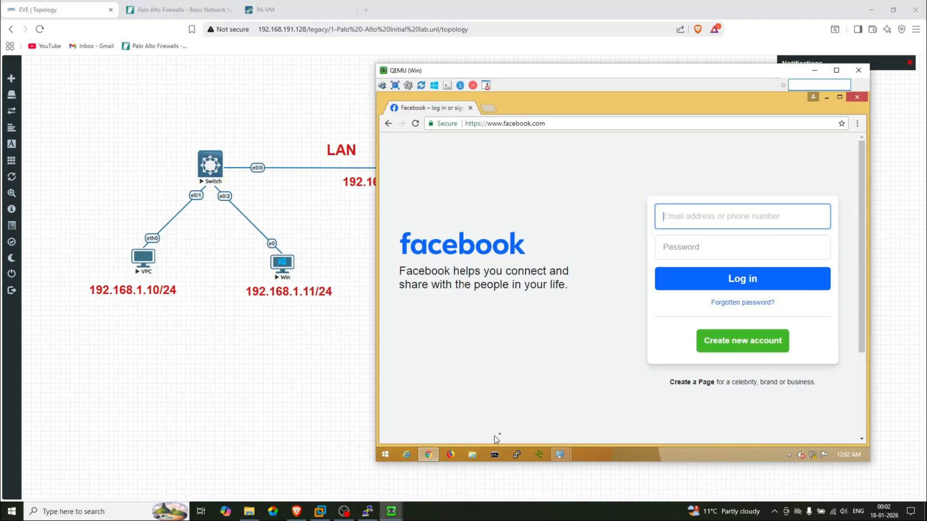
Run ipconfig in the VM's Command Prompt to show 192.168.1.11 with gateway 192.168.1.100
left_click(494, 456)
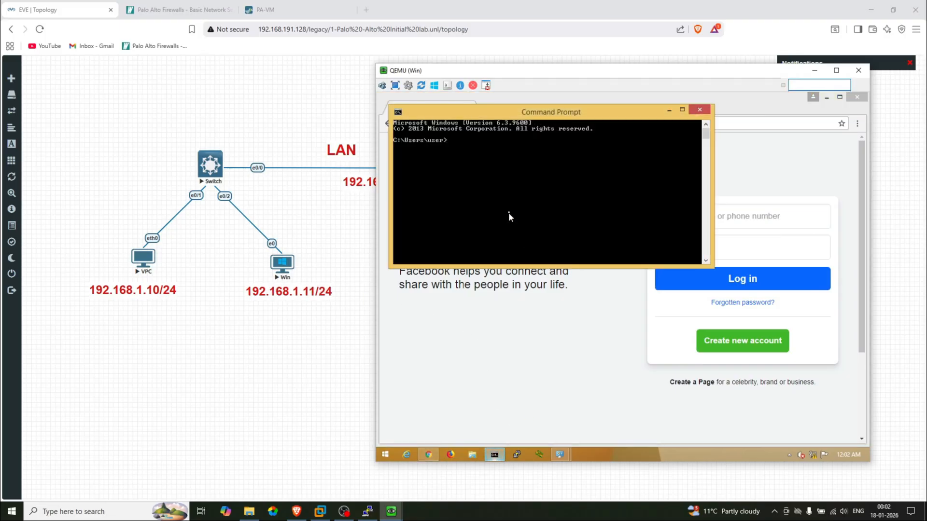
type("ipconfig")
key("Return")
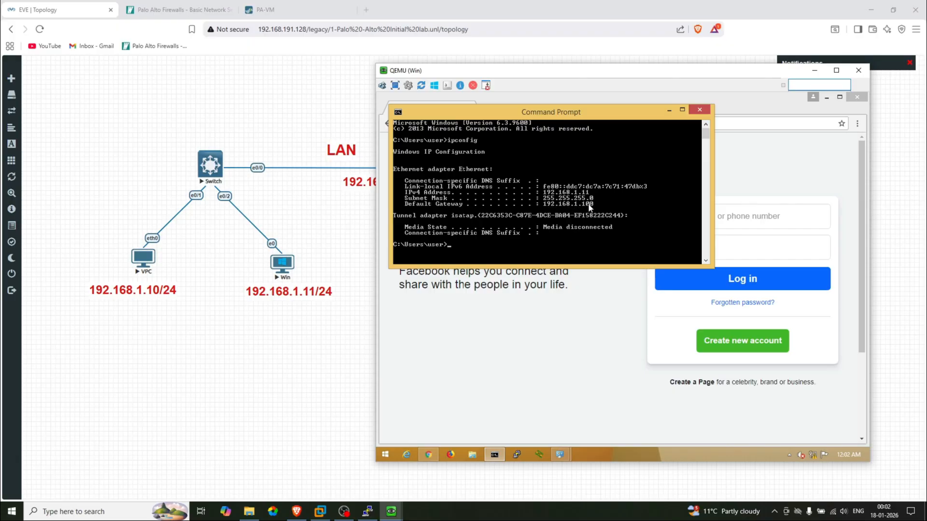
Check the PA-VM Ethernet interfaces for LAN 192.168.1.100, then return to the EVE topology
left_click(303, 115)
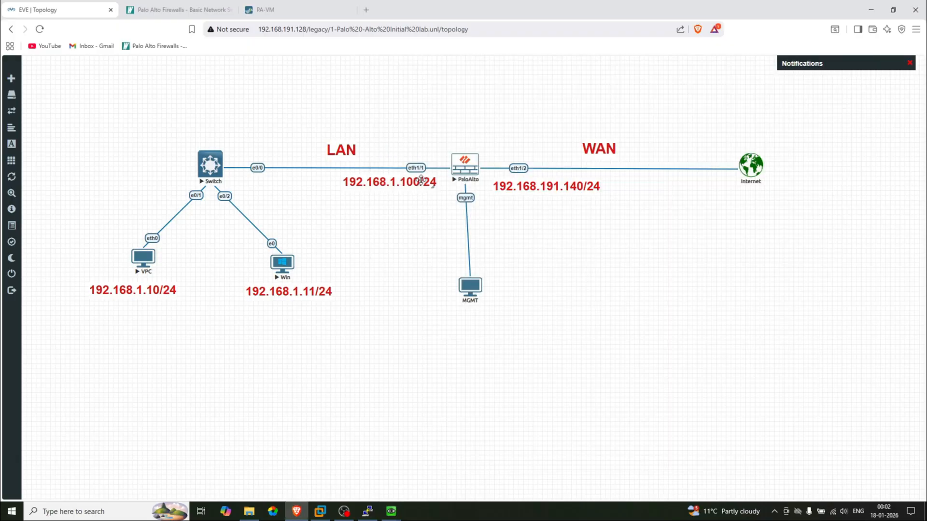
left_click(281, 1)
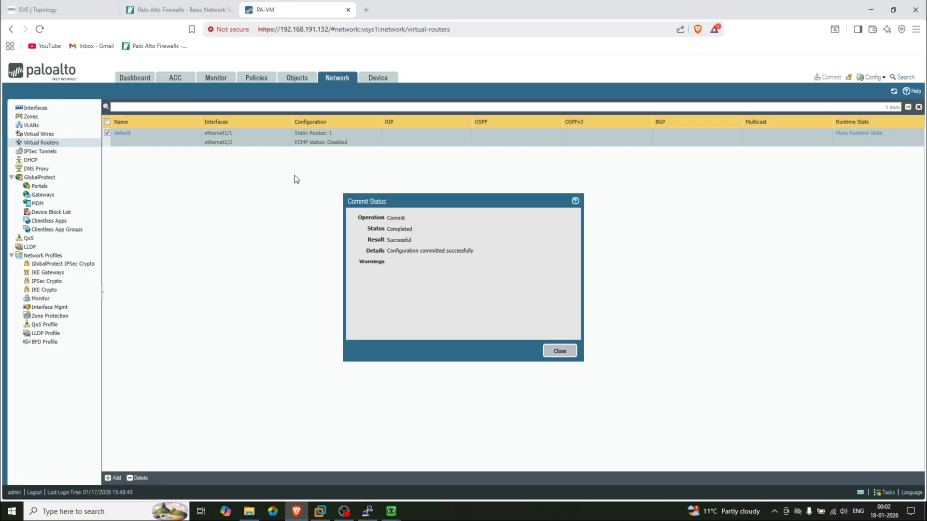
left_click(557, 350)
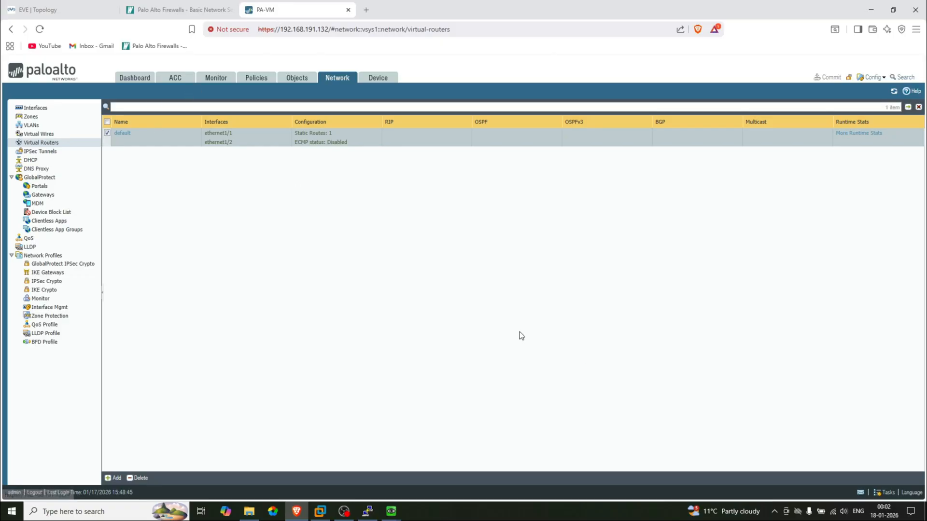
left_click(38, 109)
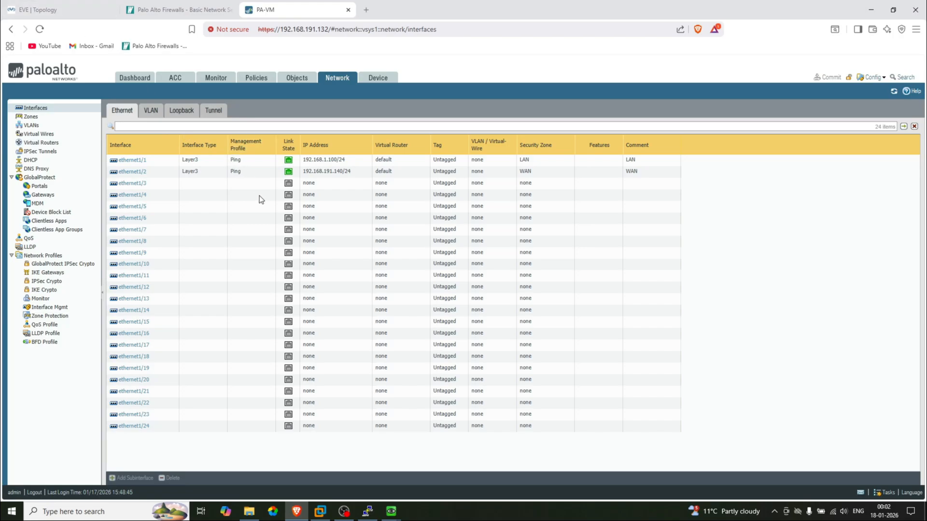
left_click(72, 1)
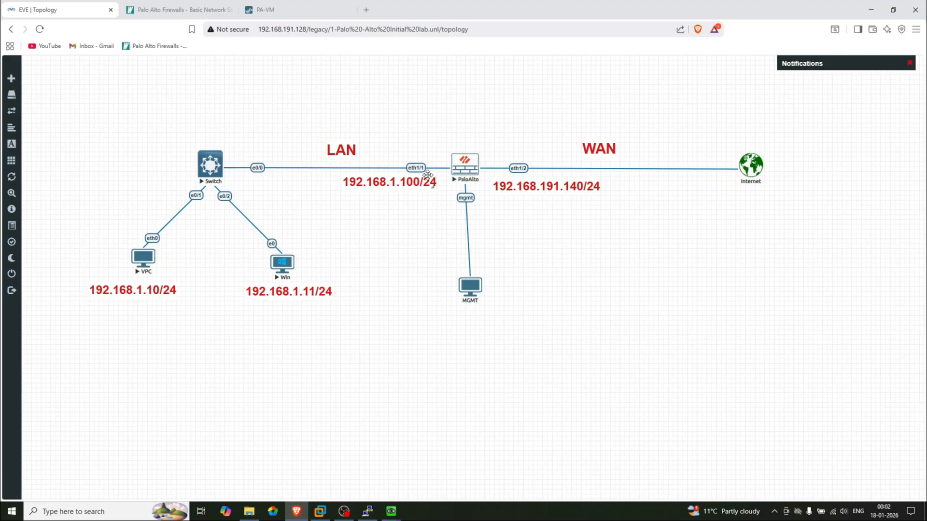
Ping yahoo.com from the Windows VM's command prompt, stopping it with Ctrl+C
mouse_move(391, 512)
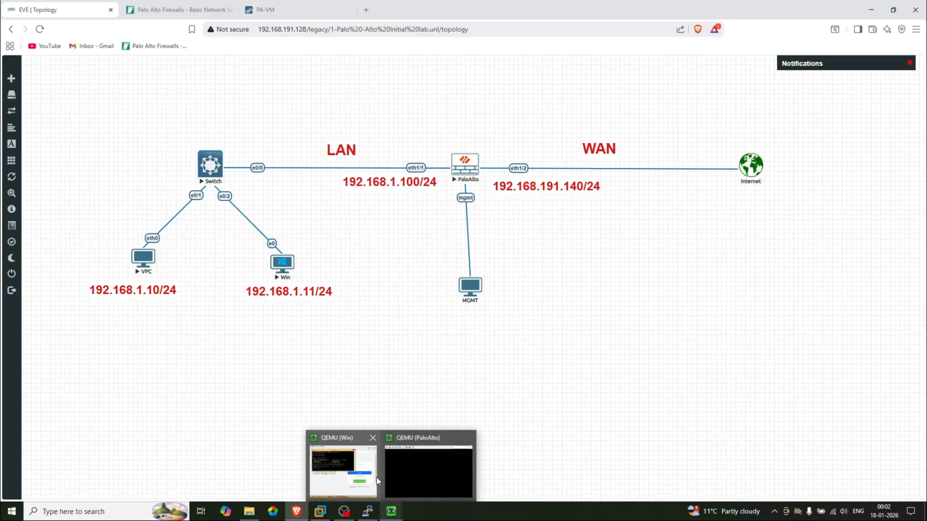
left_click(377, 465)
key("Return")
key("Return")
key("Return")
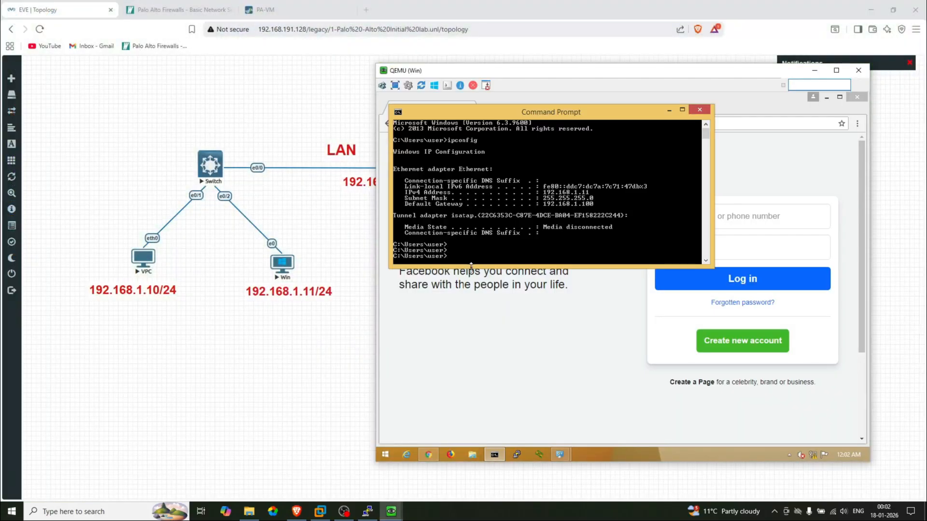
type("ping yahoo.com")
key("Return")
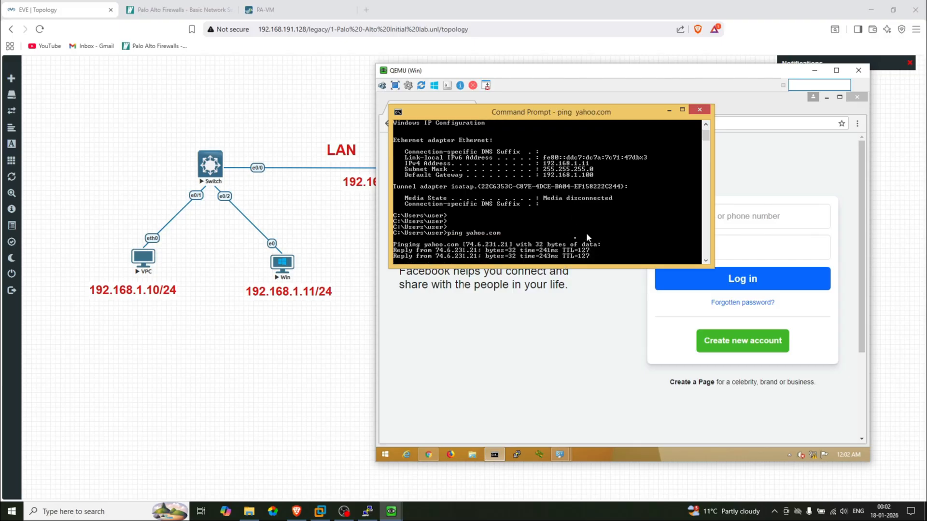
key("ctrl+c")
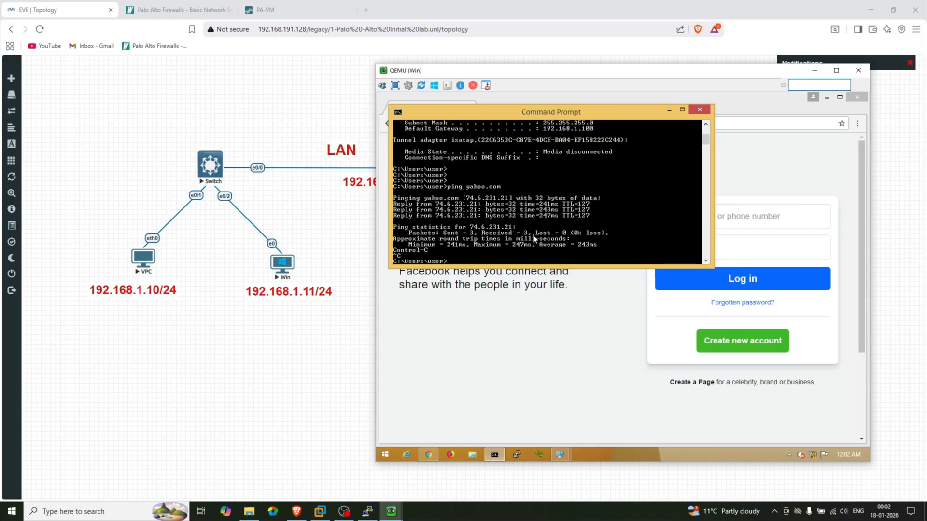
Ping google.com, then close the Command Prompt and the QEMU (Win) console
type("ping google.com")
key("Return")
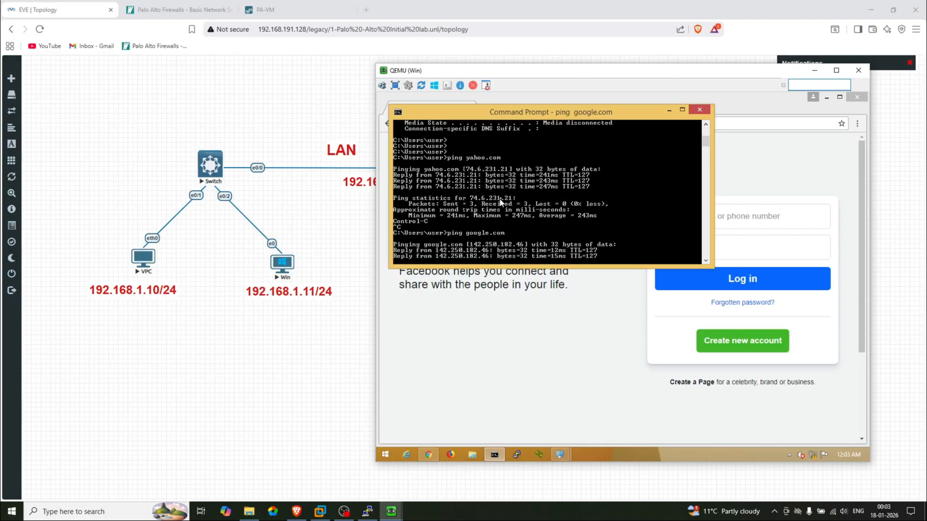
left_click(701, 111)
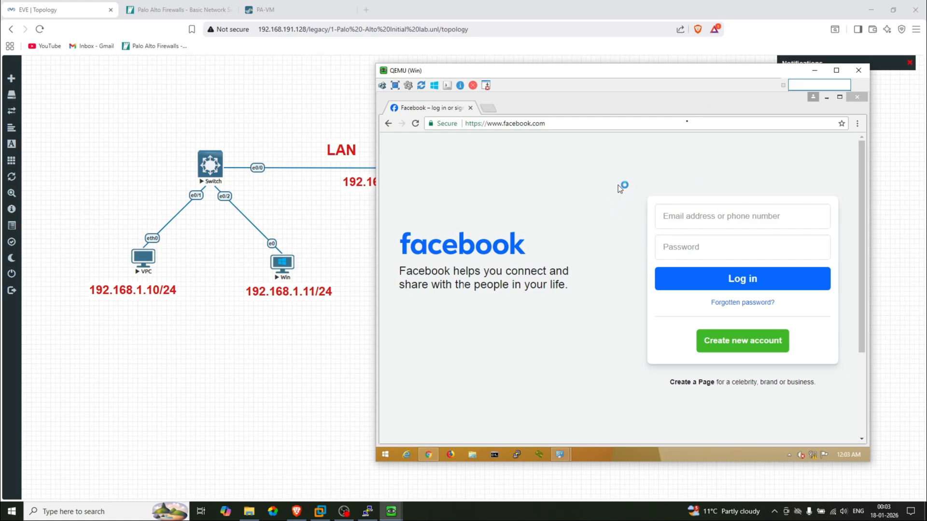
left_click(854, 72)
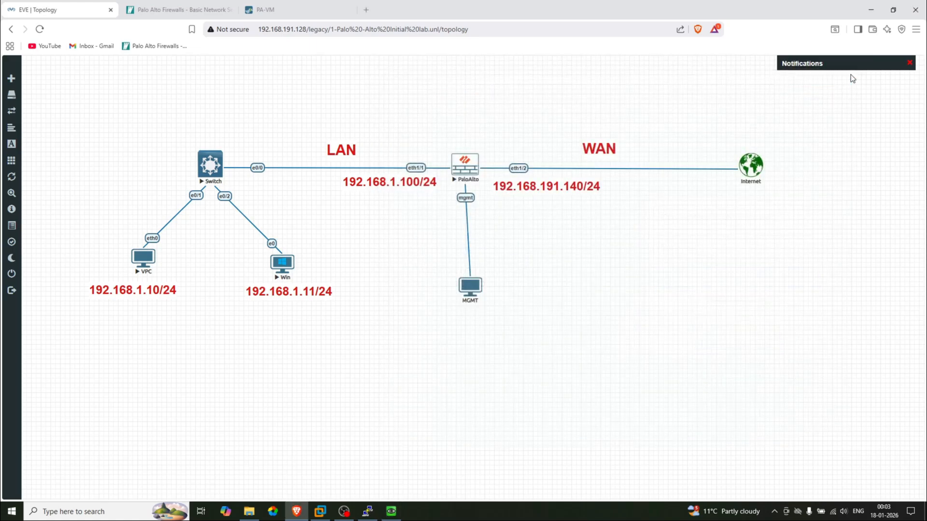
Review the Internet Allow security rule, the NAT rule and the LAN/WAN zones in PAN-OS
left_click(285, 10)
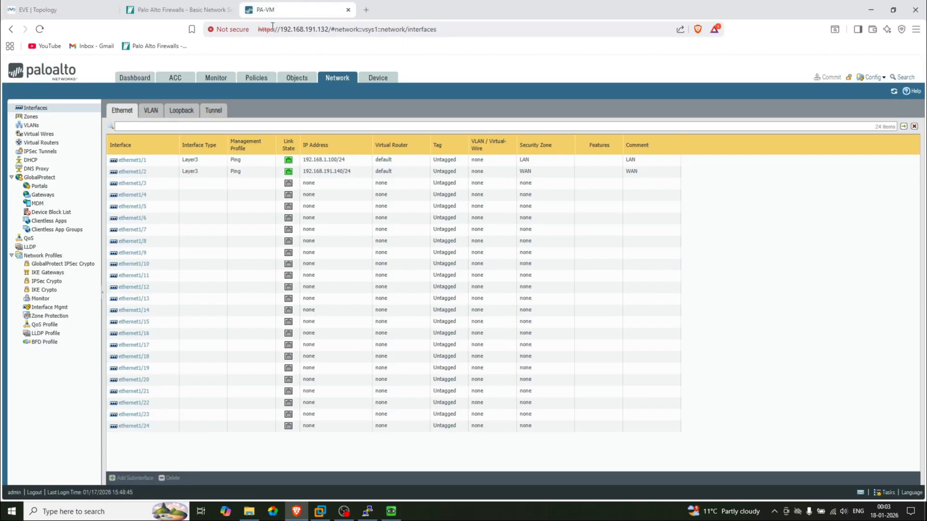
left_click(256, 77)
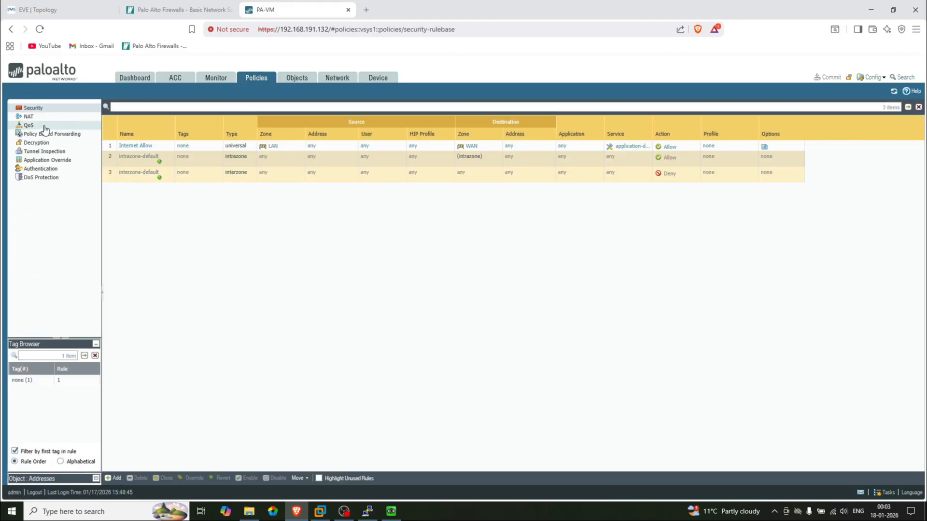
left_click(41, 119)
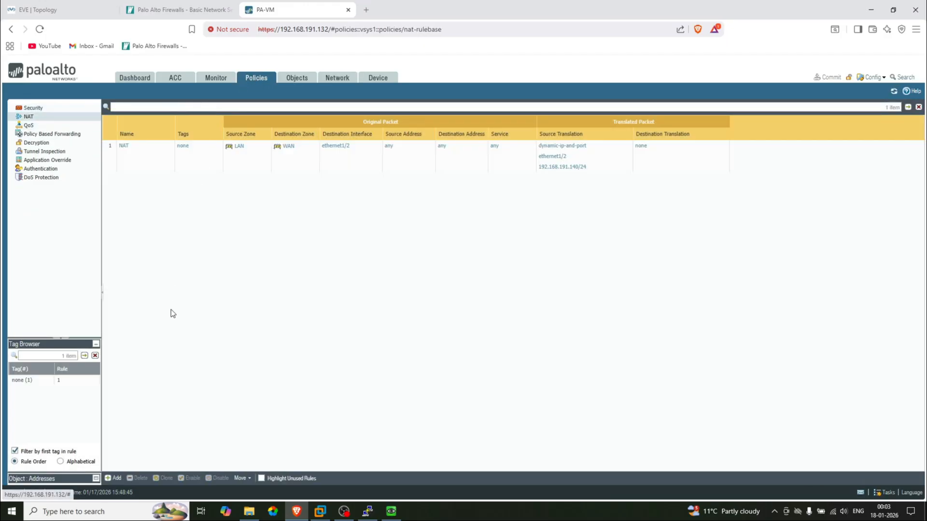
left_click(337, 79)
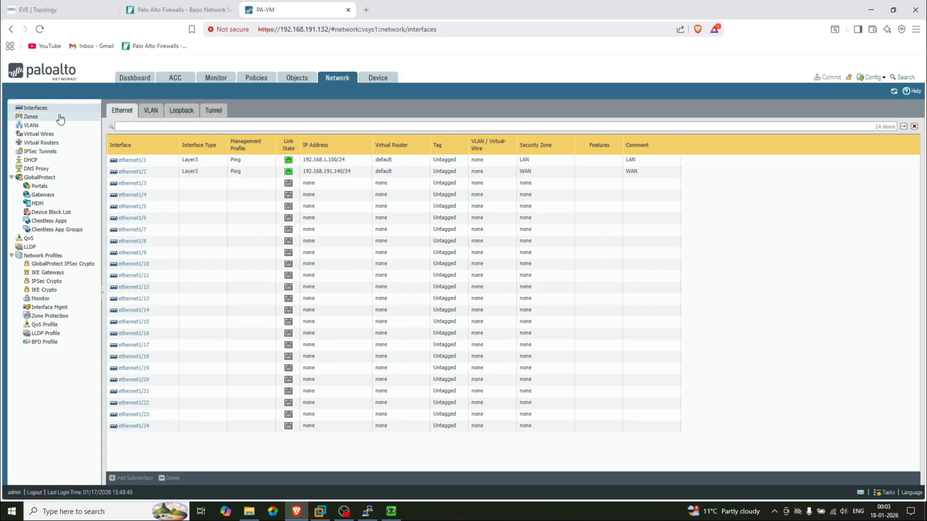
left_click(50, 118)
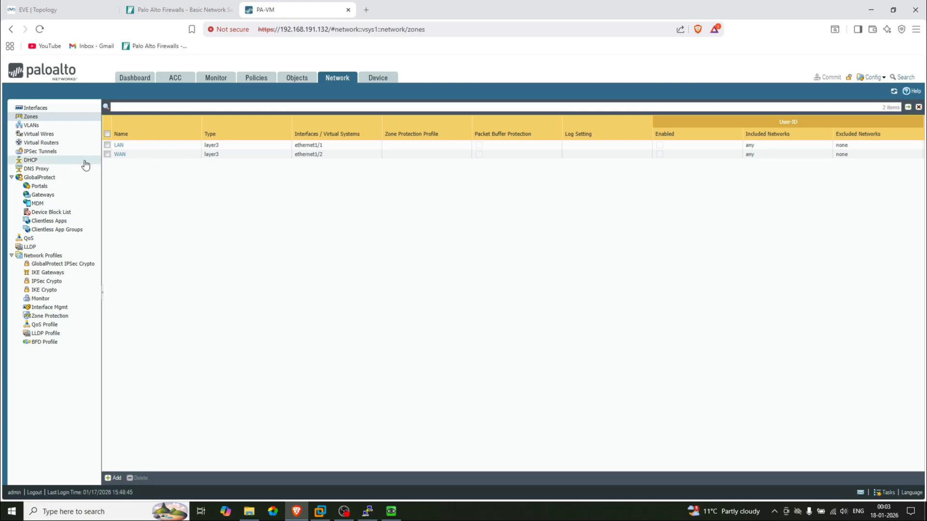
Inspect the default virtual router's 0.0.0.0/0 static route via 192.168.191.2, then return to the topology
left_click(45, 144)
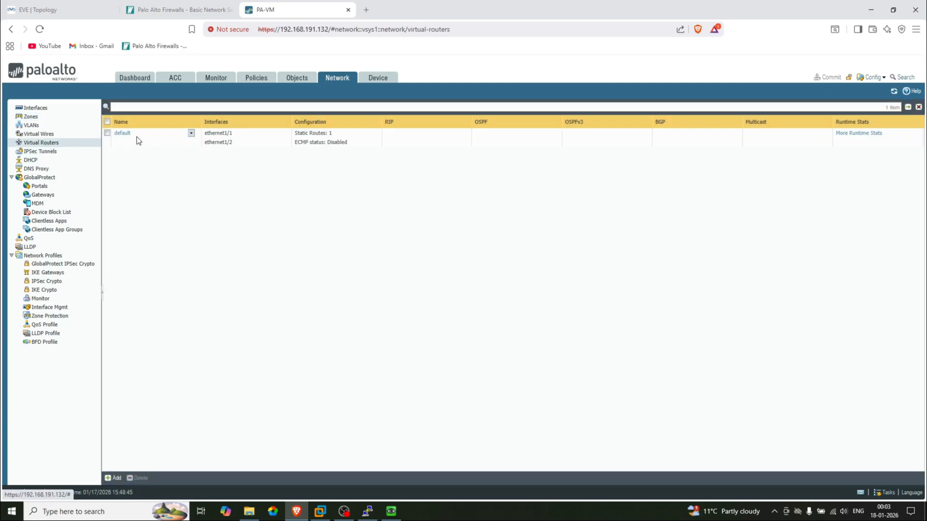
left_click(121, 138)
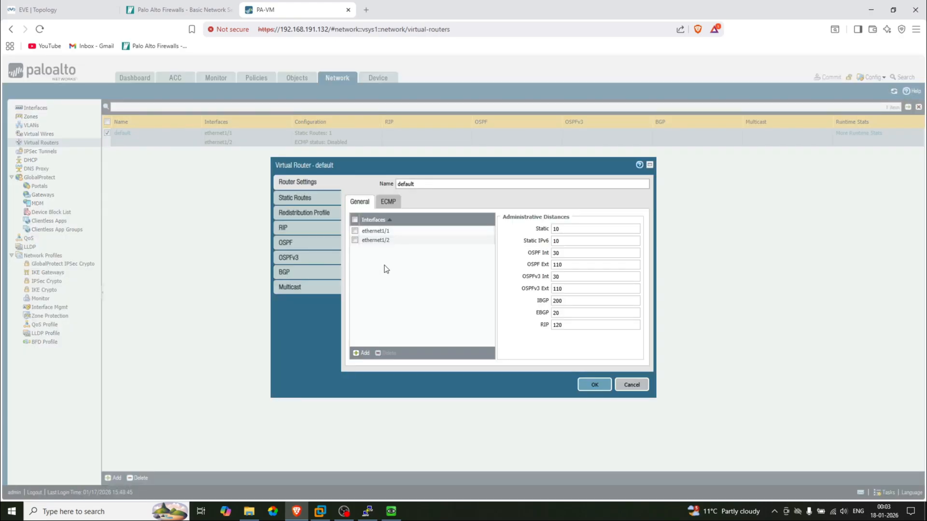
left_click(295, 197)
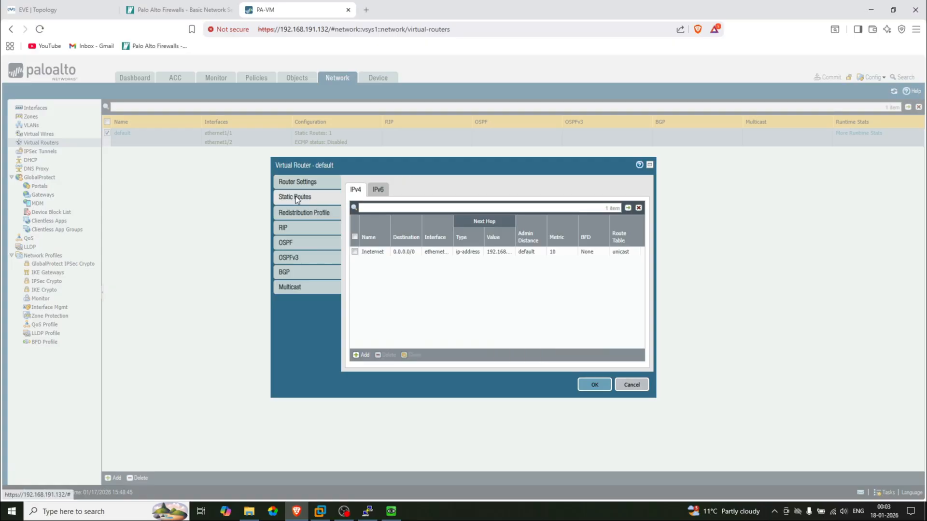
left_click(372, 253)
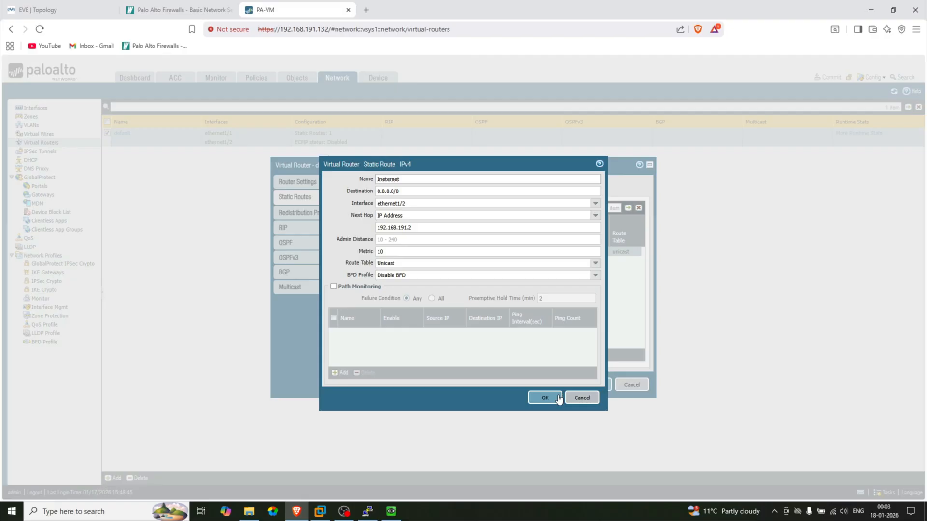
left_click(584, 398)
left_click(631, 385)
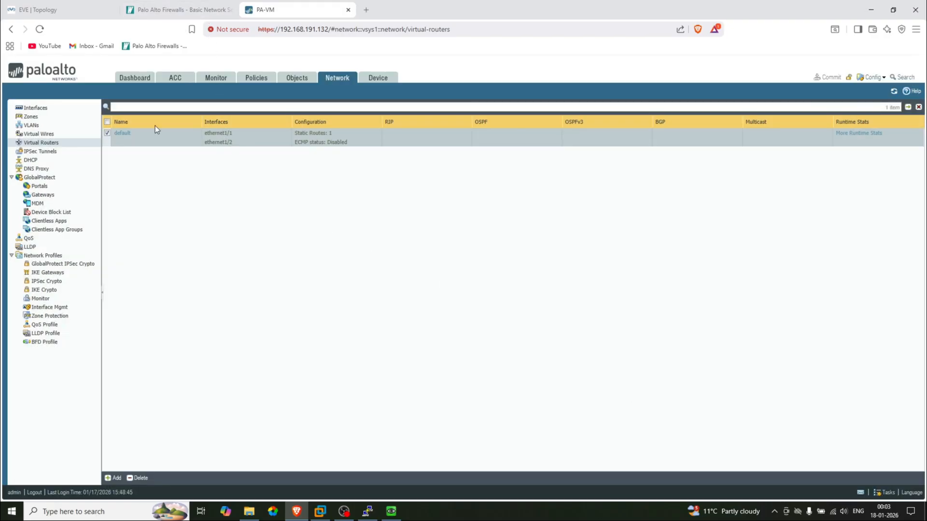
left_click(66, 6)
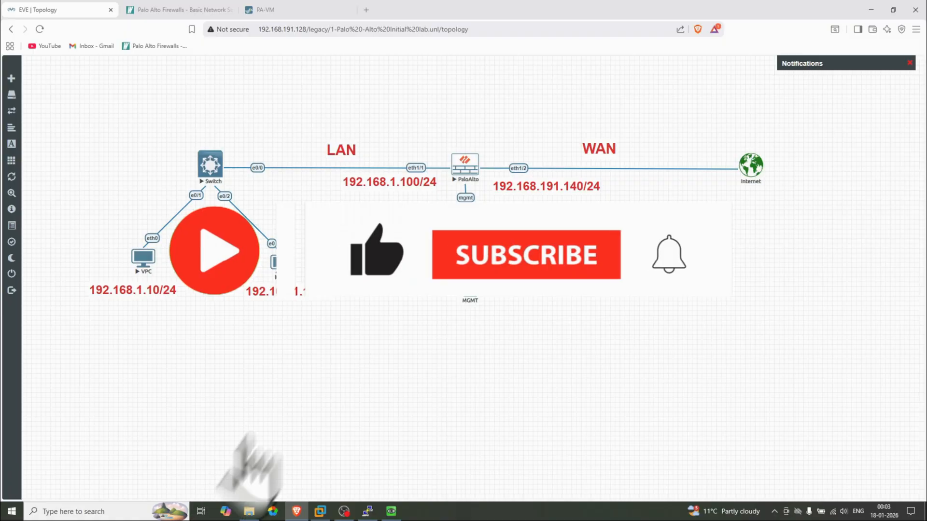